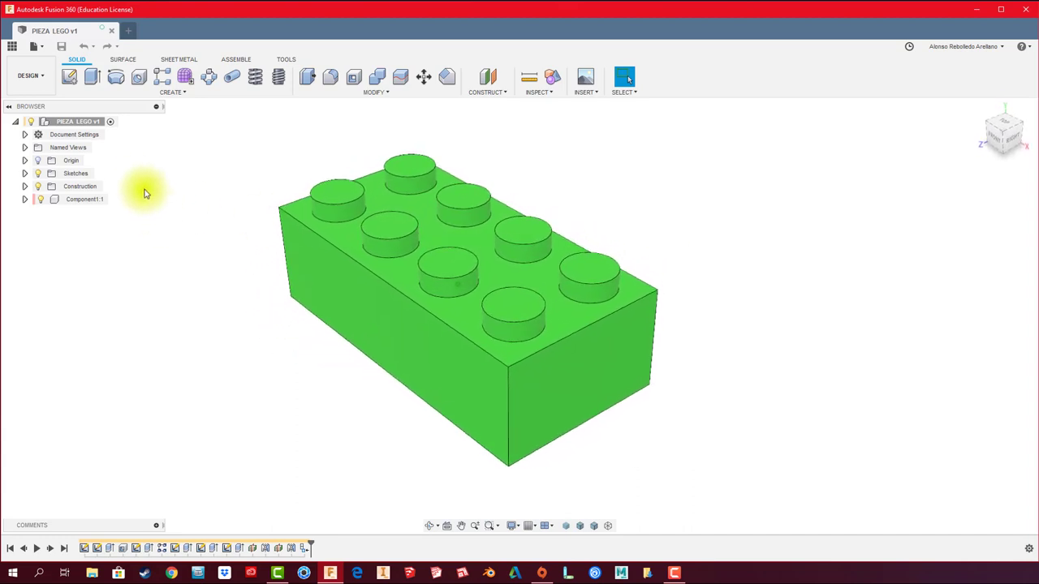
Create a drawing from the LEGO brick design on an A2 (594mm x 420mm) sheet.
left_click(46, 77)
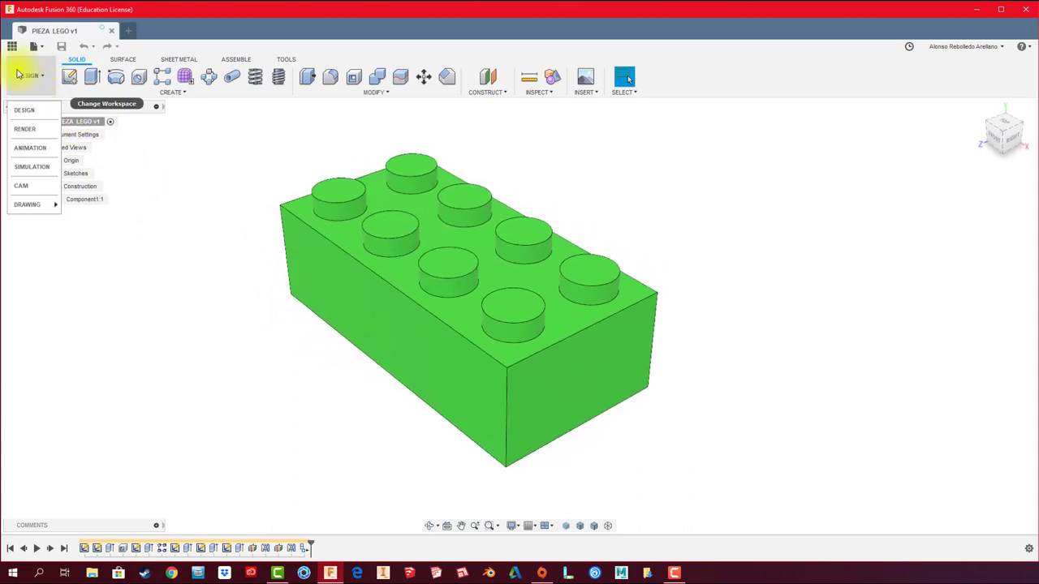
mouse_move(27, 205)
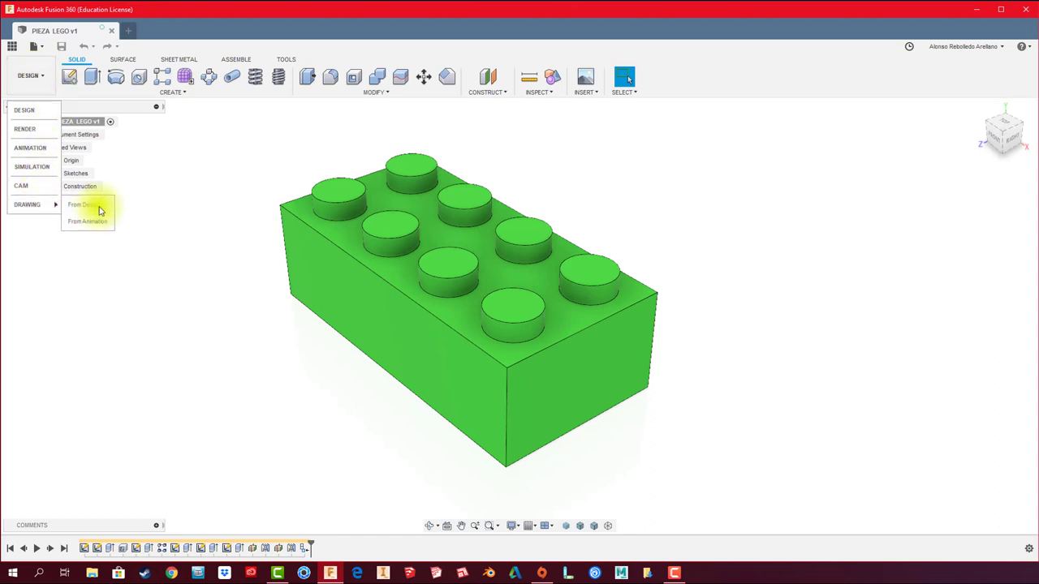
left_click(101, 209)
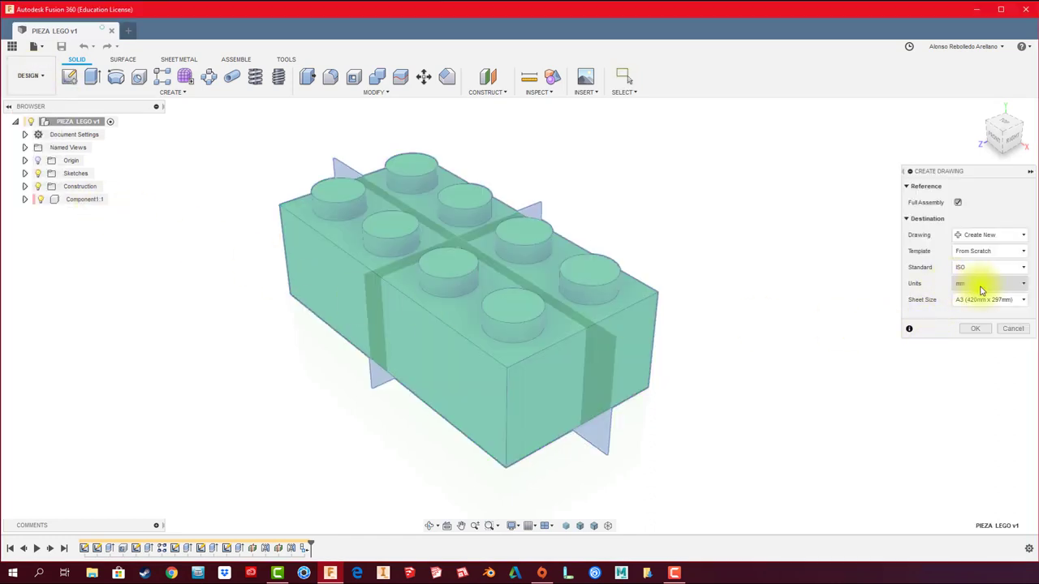
left_click(1002, 308)
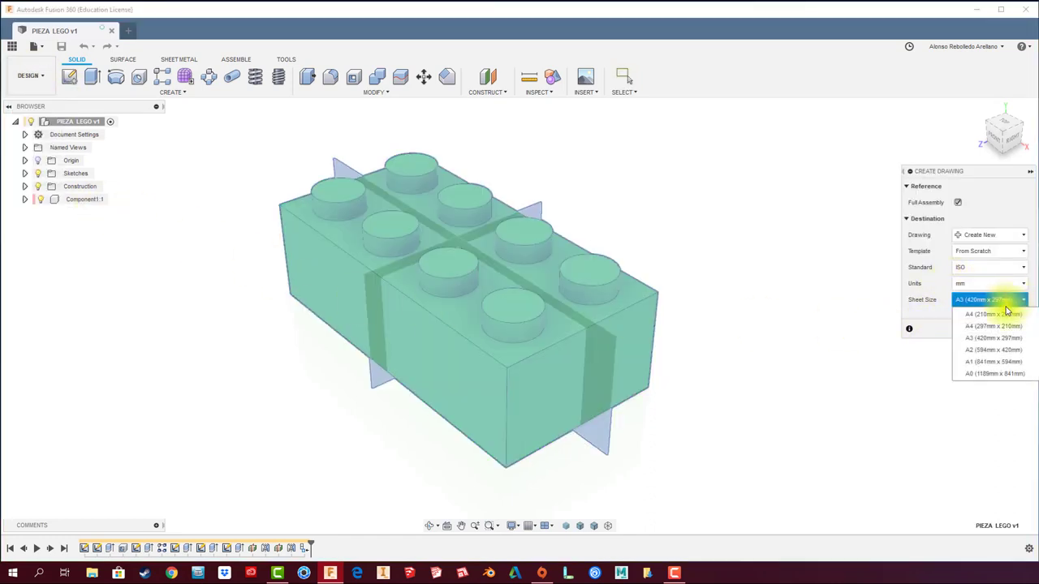
left_click(1005, 351)
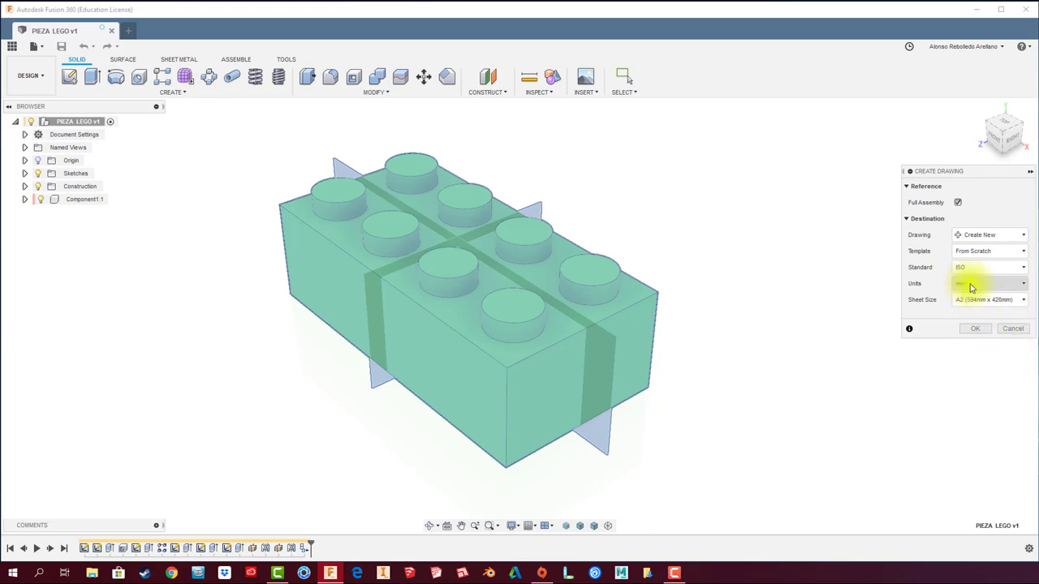
left_click(978, 330)
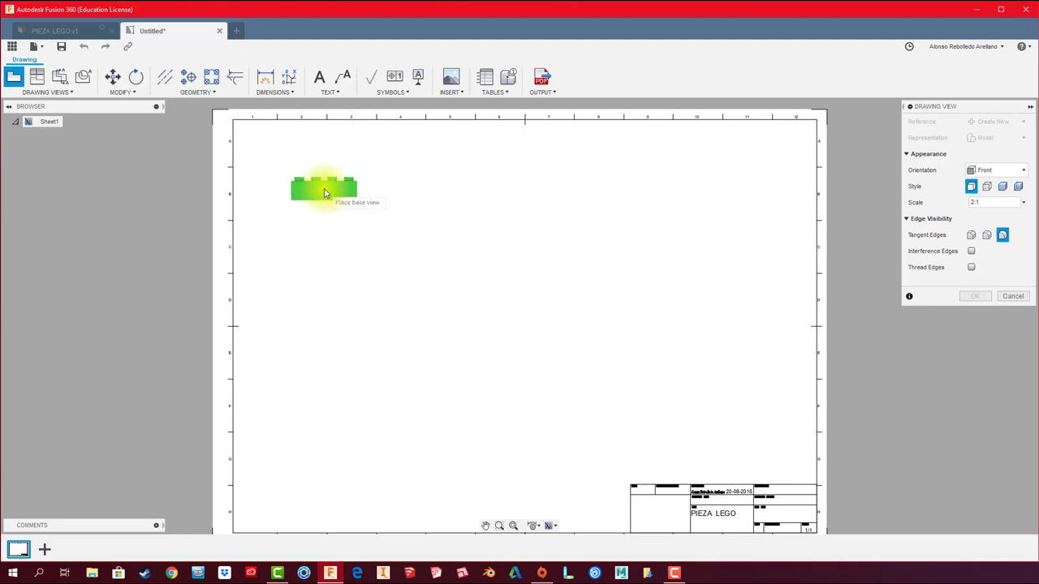
Place the front base view at 5:1, Shaded with Hidden style, in the sheet's upper left.
left_click(1024, 203)
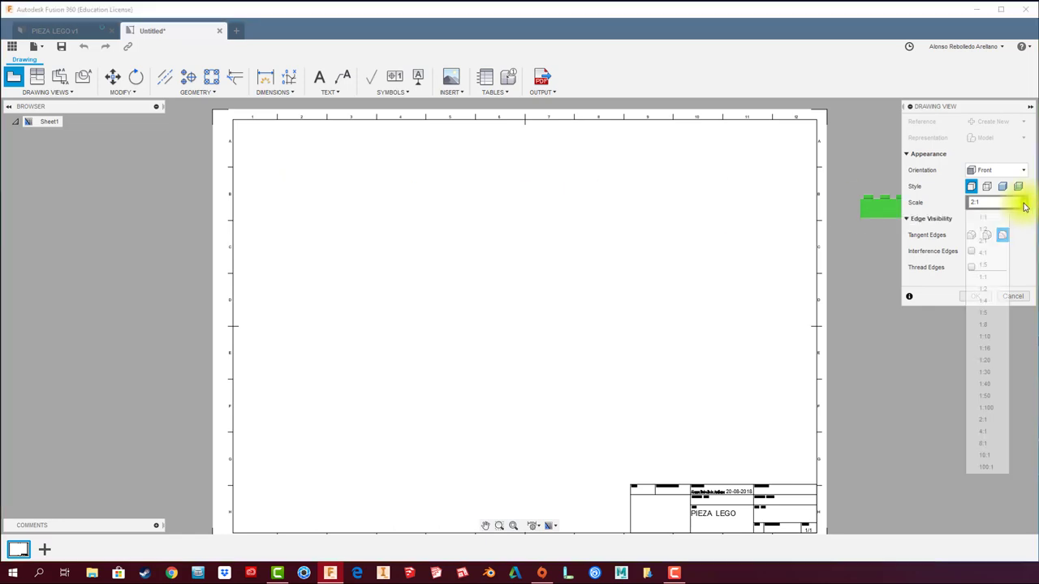
left_click(994, 256)
middle_click_drag(406, 232, 409, 213)
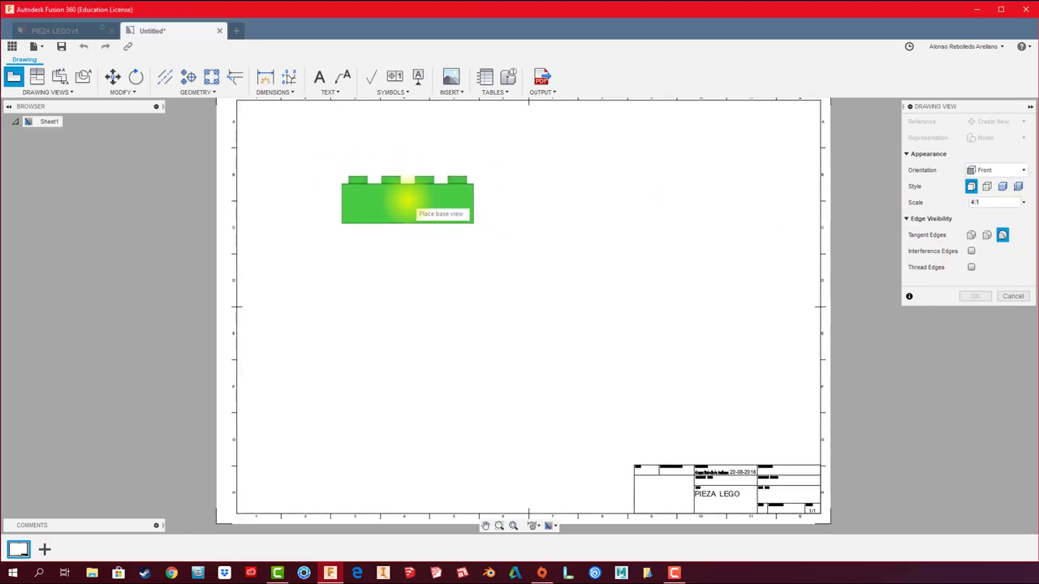
left_click(1024, 203)
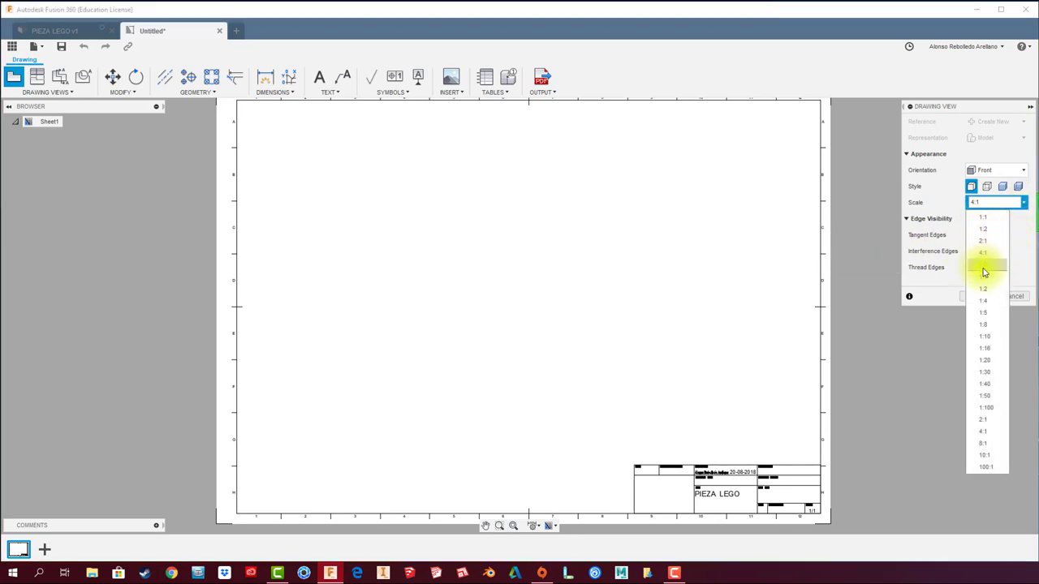
left_click(972, 204)
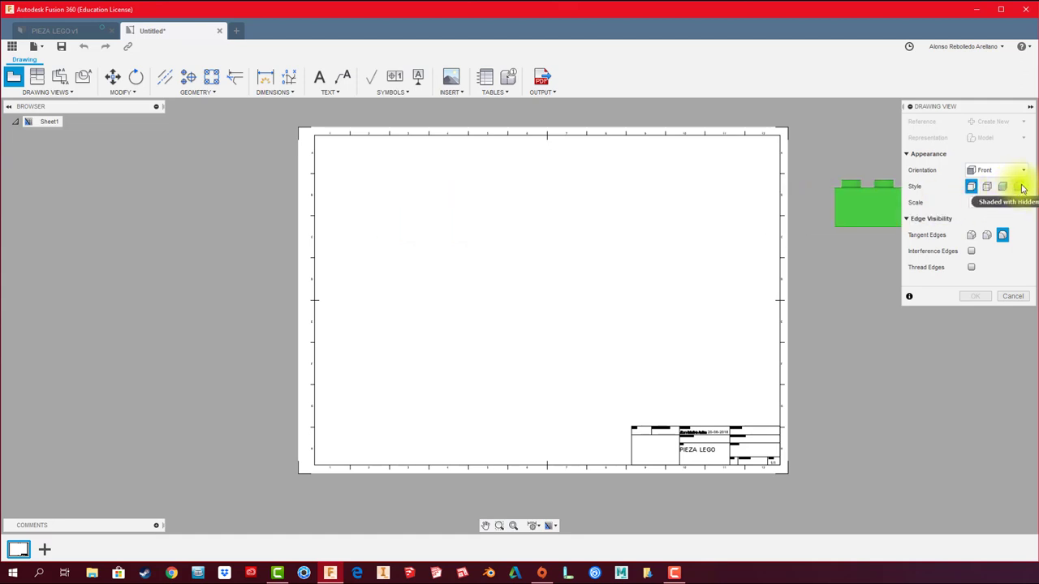
left_click(1019, 188)
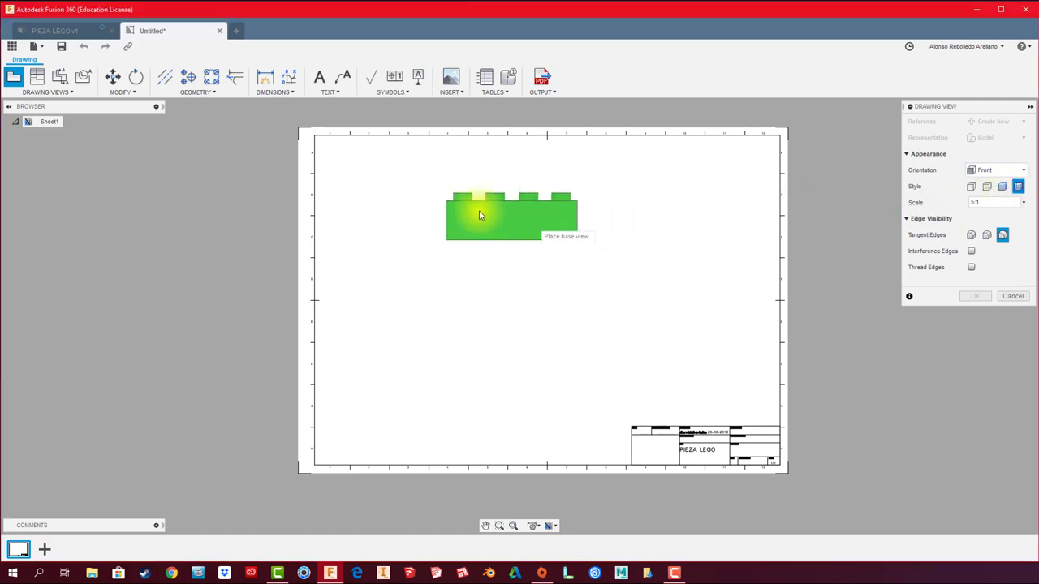
left_click(421, 215)
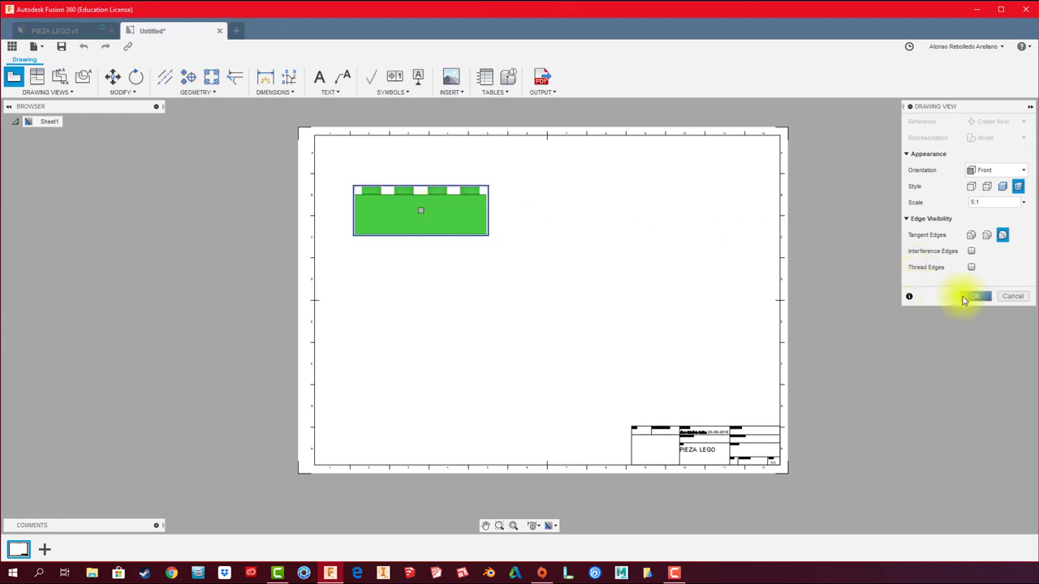
left_click(965, 297)
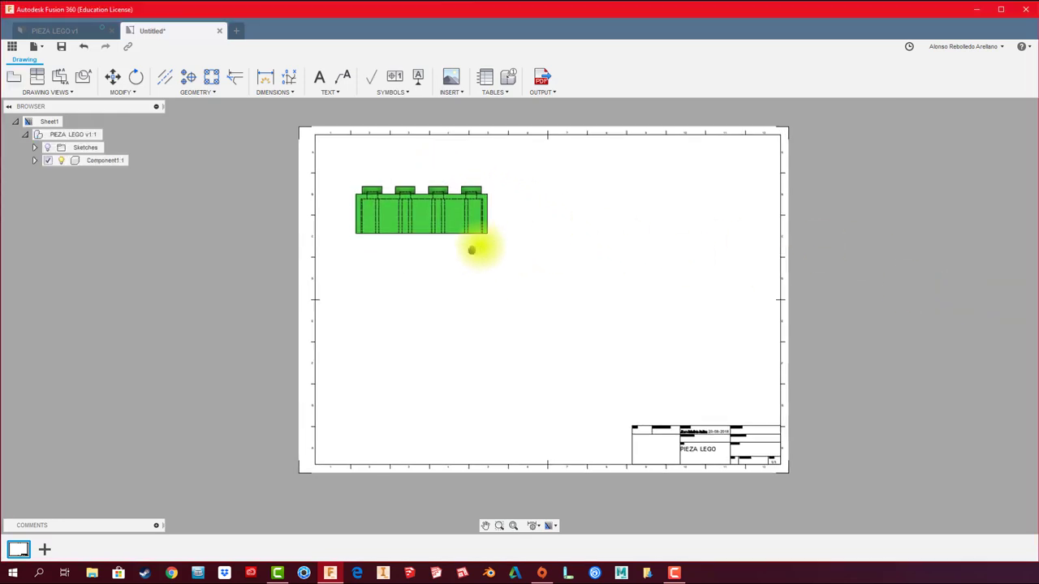
Project a top view from the front view and place it directly below.
scroll(454, 207, "up", 2)
scroll(457, 209, "up", 2)
scroll(459, 208, "up", 3)
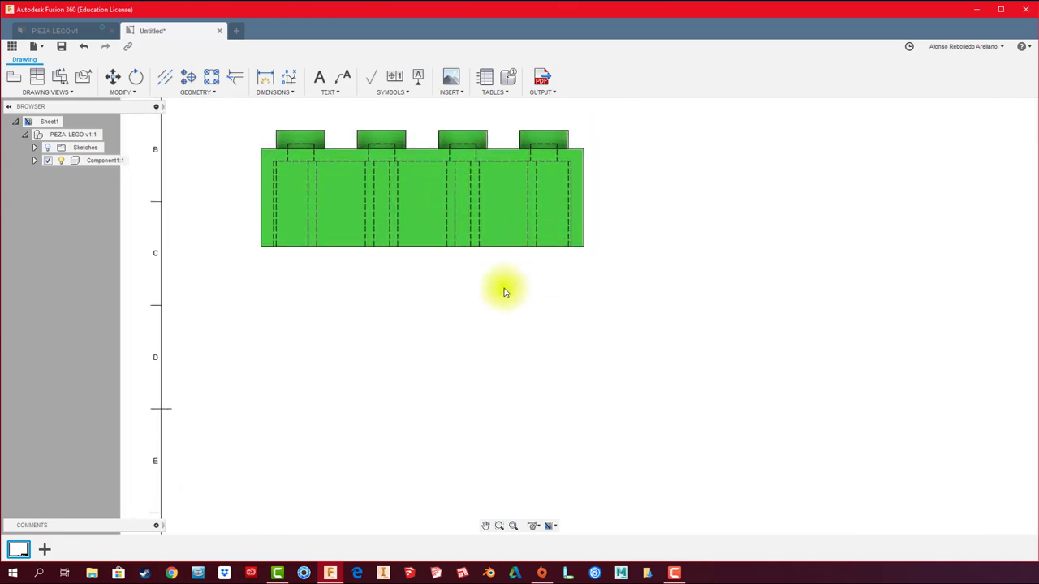
scroll(504, 292, "down", 2)
scroll(504, 291, "down", 1)
scroll(543, 305, "down", 1)
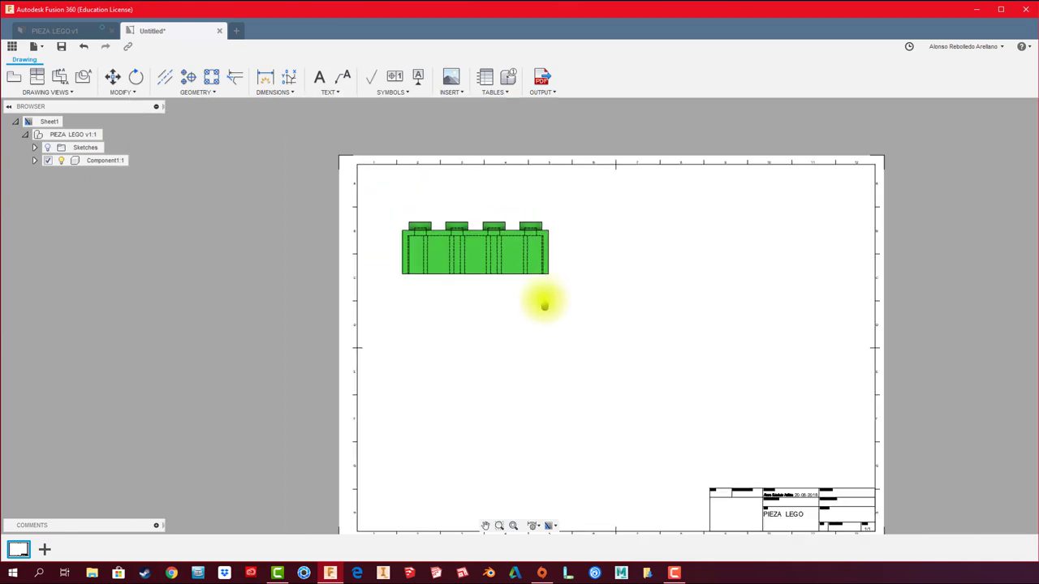
middle_click_drag(544, 306, 528, 271)
left_click(503, 255)
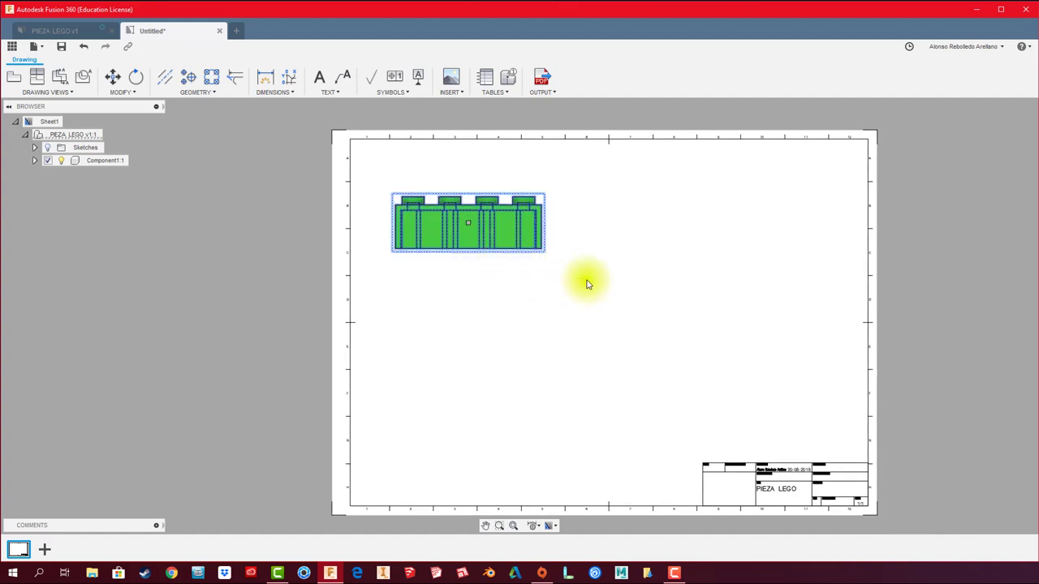
left_click(38, 78)
left_click(477, 252)
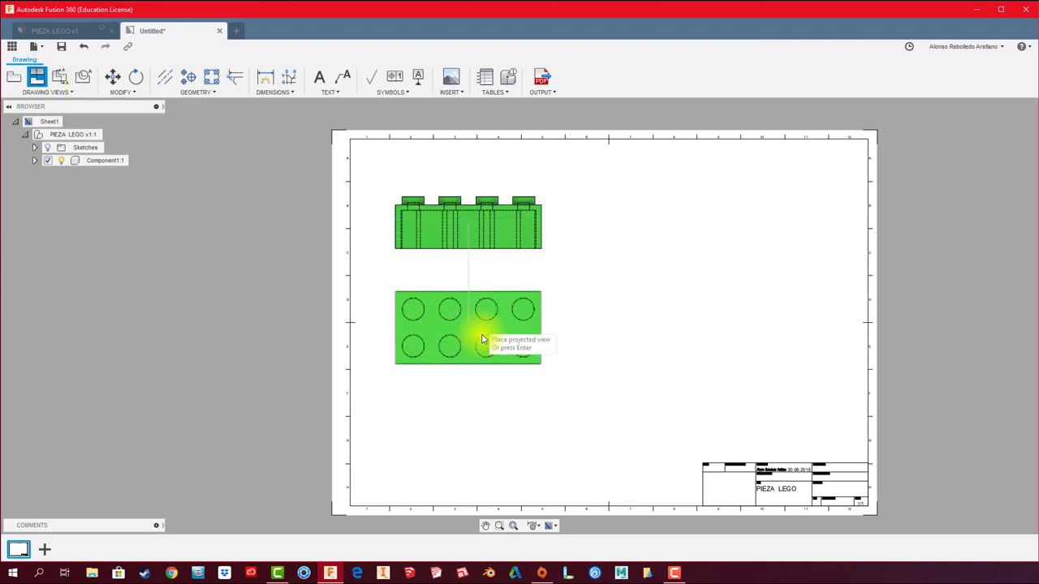
left_click(485, 371)
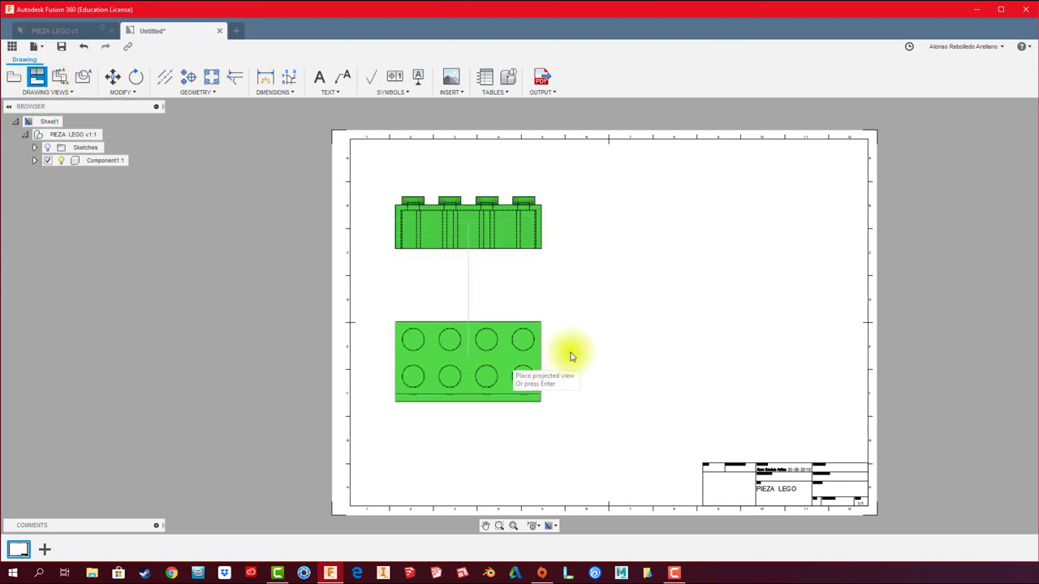
right_click(641, 340)
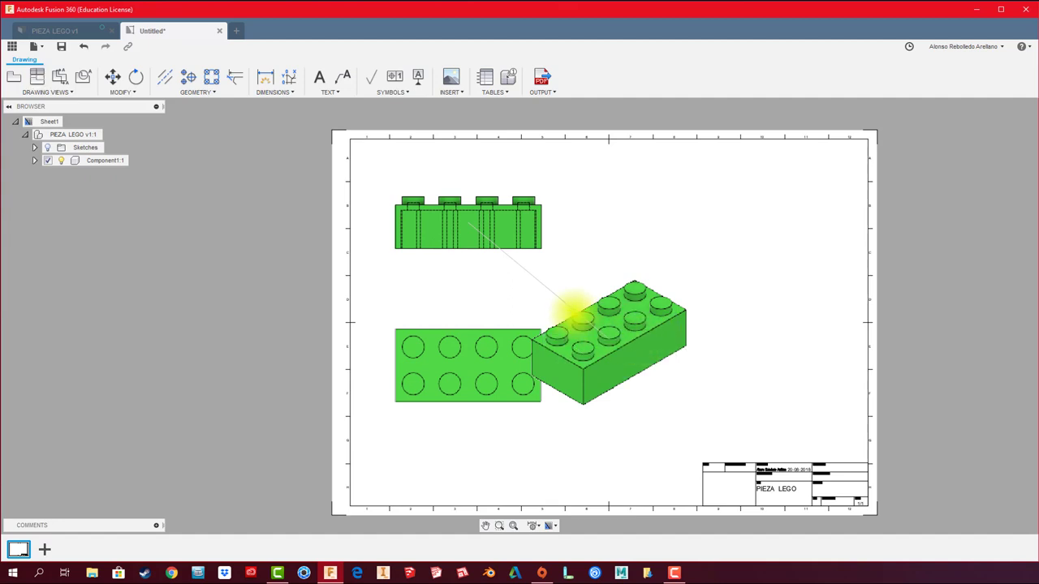
key("Escape")
Zoom and pan the sheet to inspect the new top view under the front view.
scroll(568, 320, "up", 1)
scroll(515, 319, "up", 3)
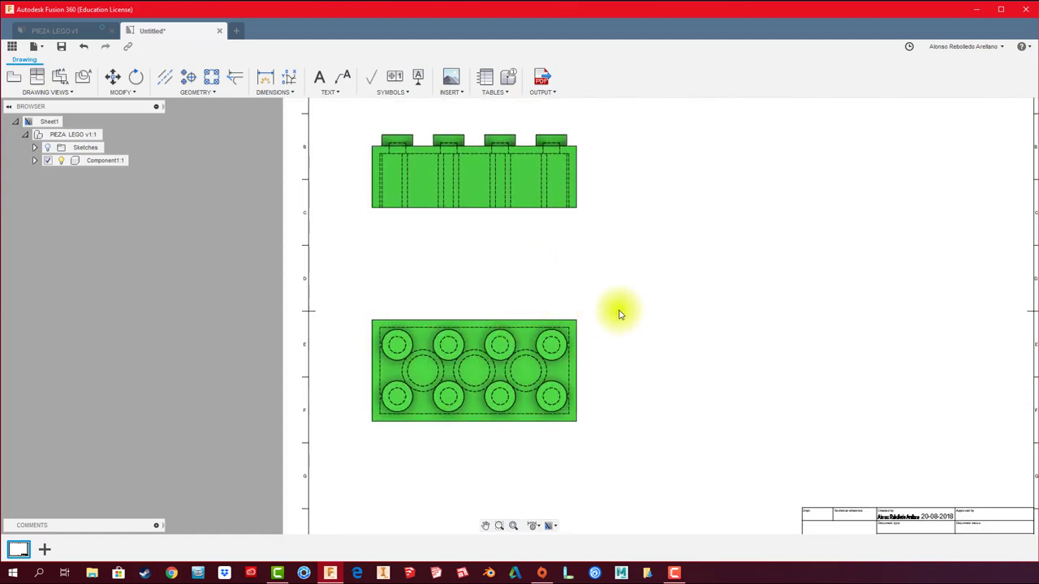
middle_click_drag(653, 359, 664, 344)
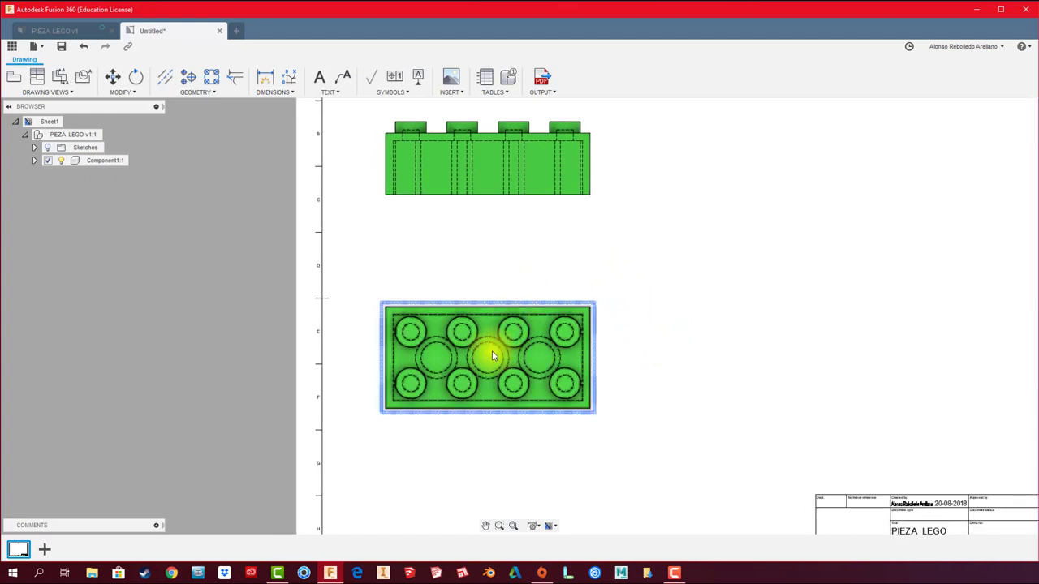
scroll(641, 393, "up", 3)
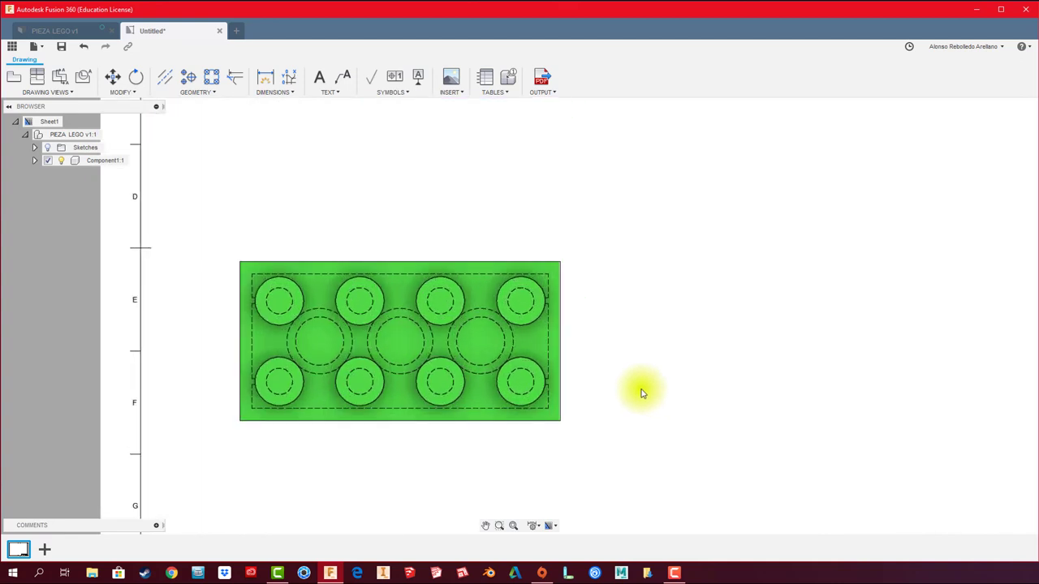
scroll(639, 389, "down", 3)
scroll(631, 301, "down", 1)
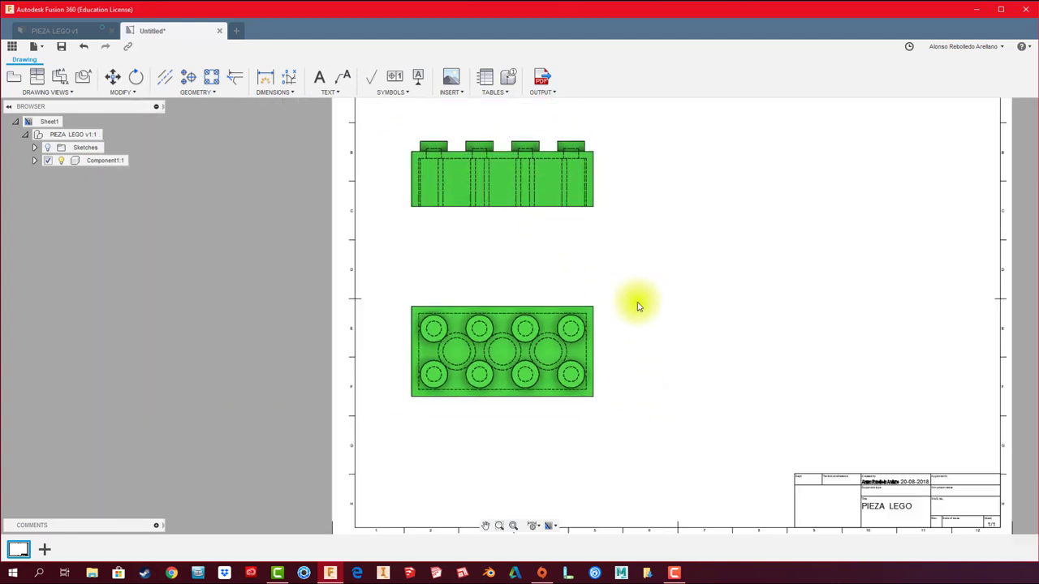
scroll(641, 302, "down", 2)
scroll(590, 267, "up", 2)
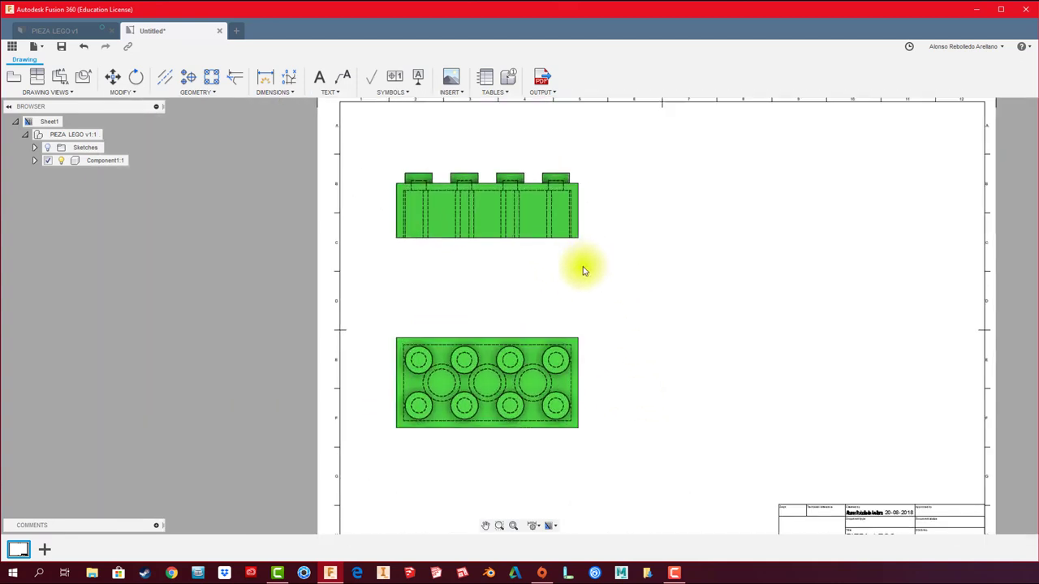
middle_click_drag(583, 270, 600, 266)
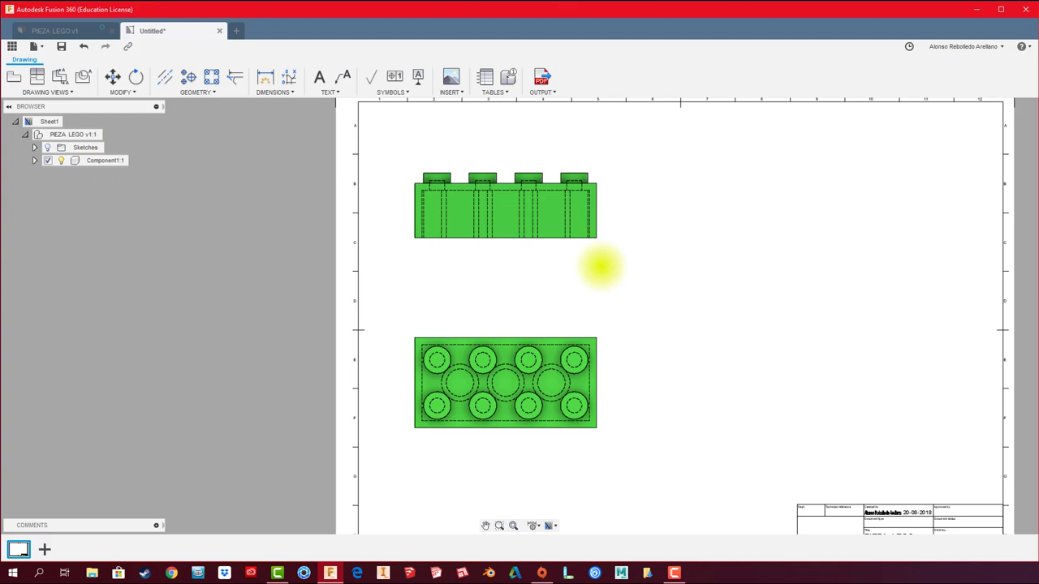
middle_click_drag(591, 309, 598, 323)
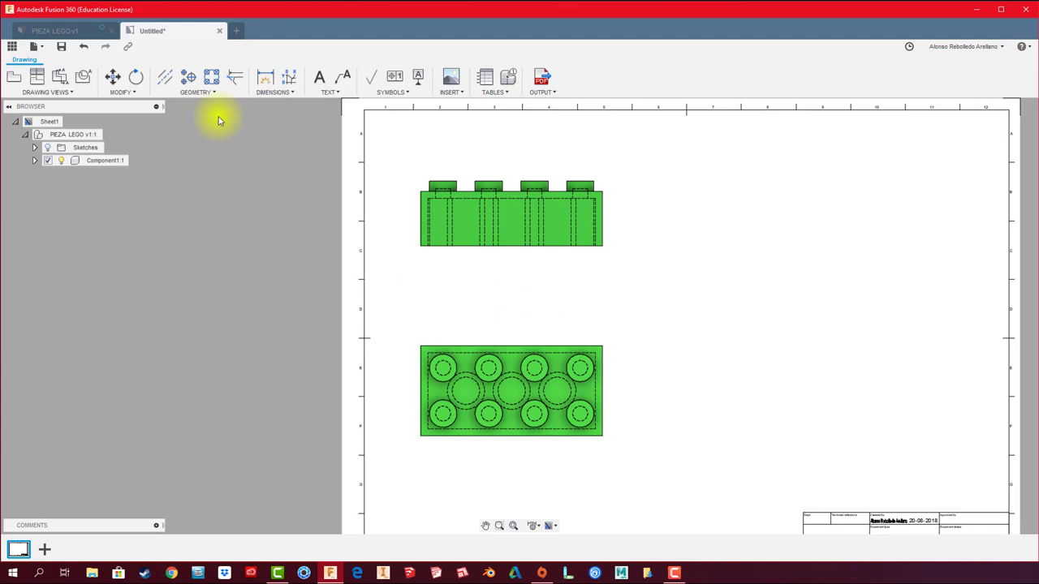
Draw vertical section line A–A across the front view from above to below it.
left_click(60, 77)
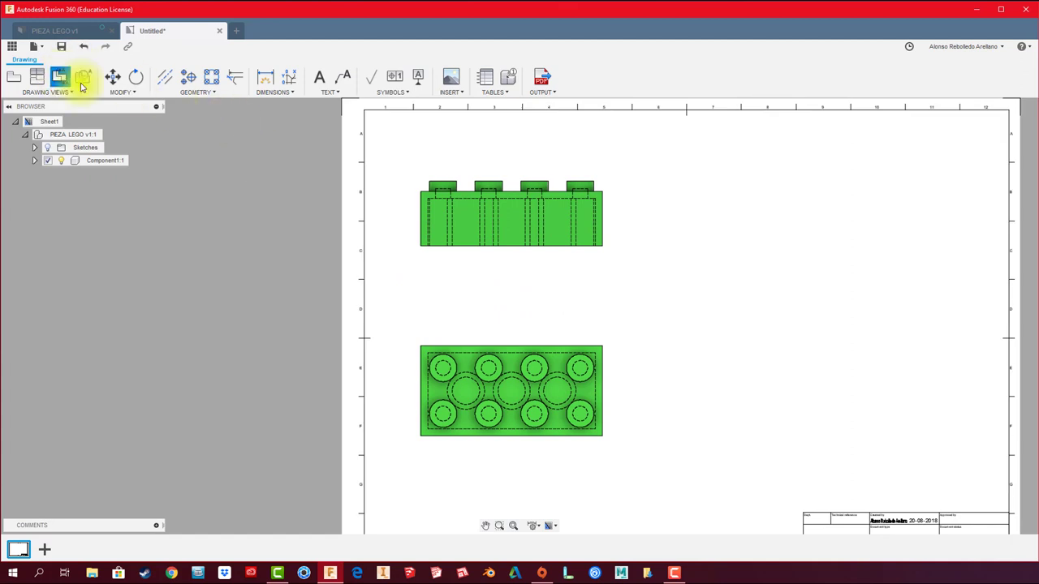
scroll(568, 152, "up", 3)
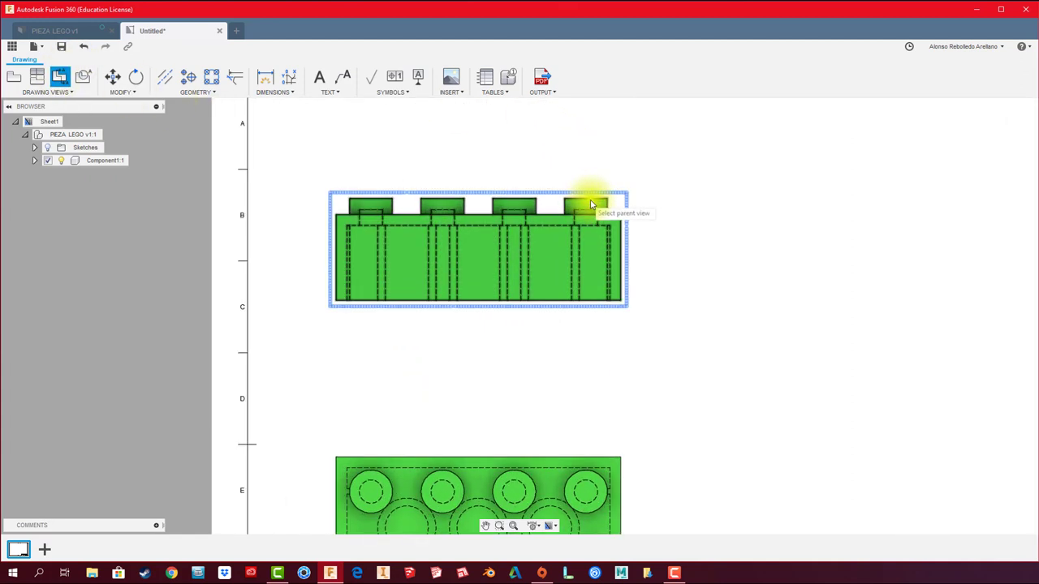
left_click(473, 198)
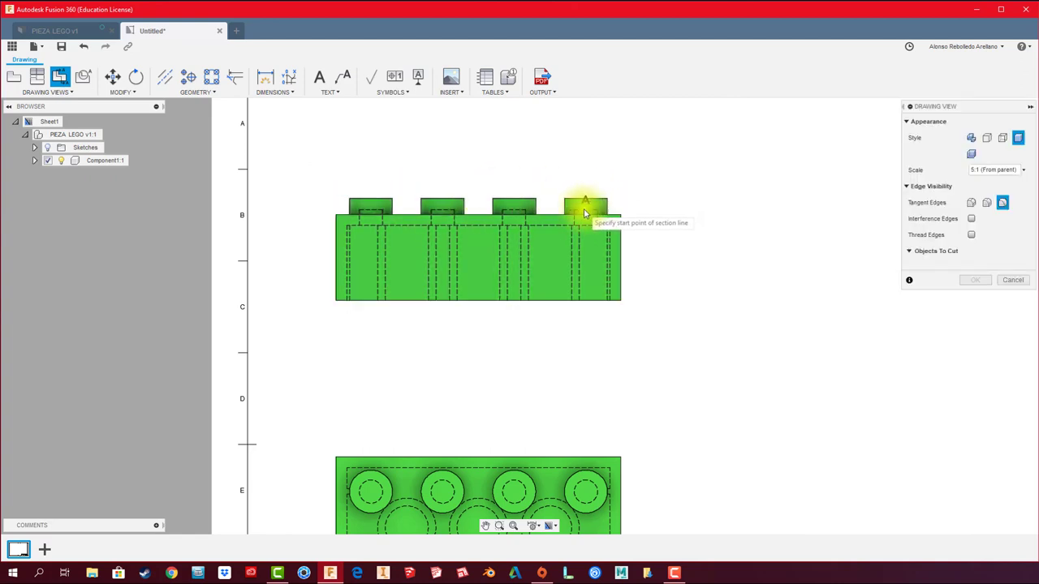
left_click(584, 155)
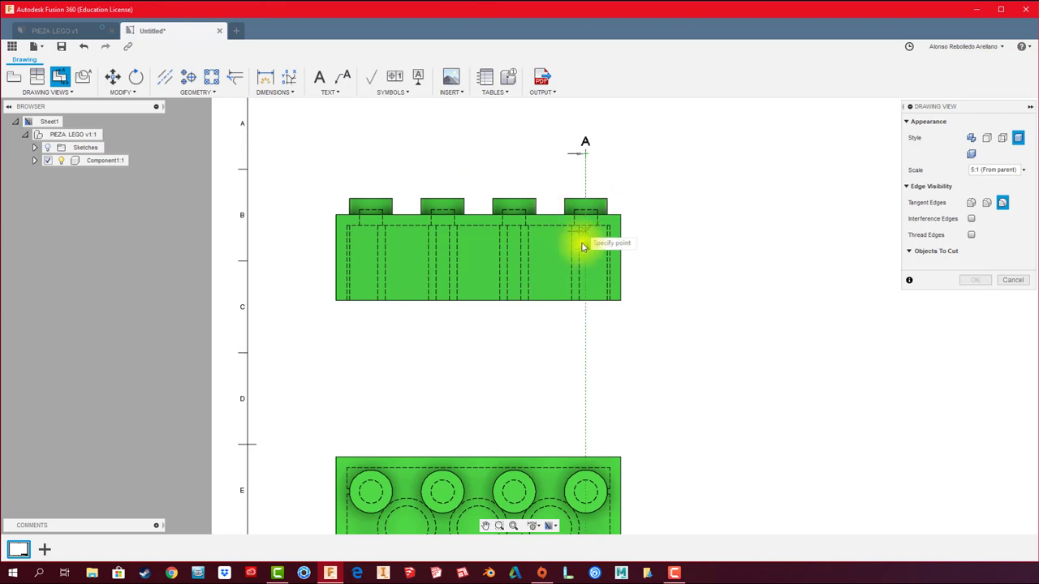
left_click(589, 332)
right_click(593, 331)
left_click(628, 328)
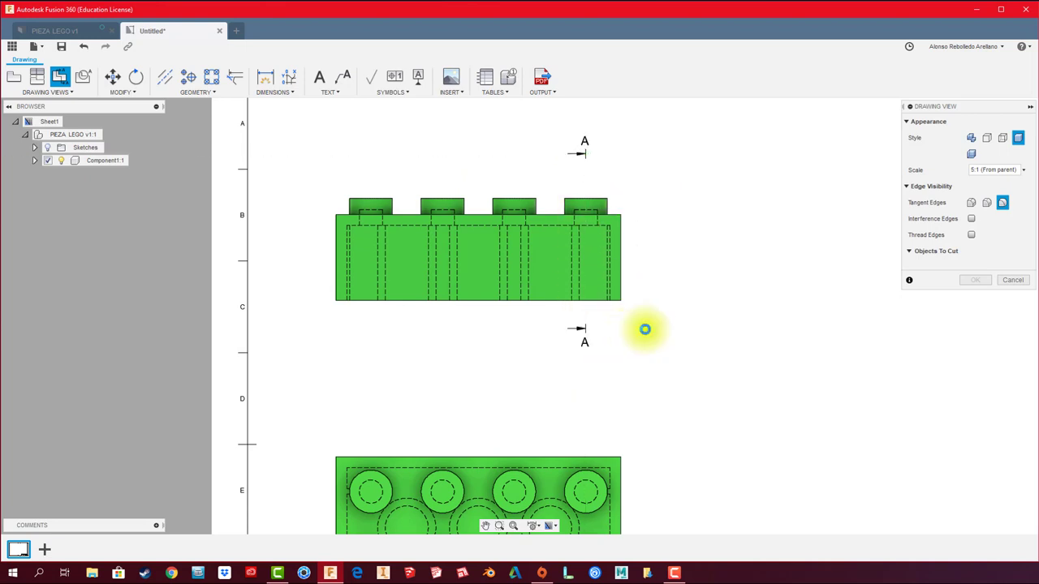
Place hatched section view A-A at 5:1 to the right of the front view.
middle_click_drag(832, 329, 660, 311)
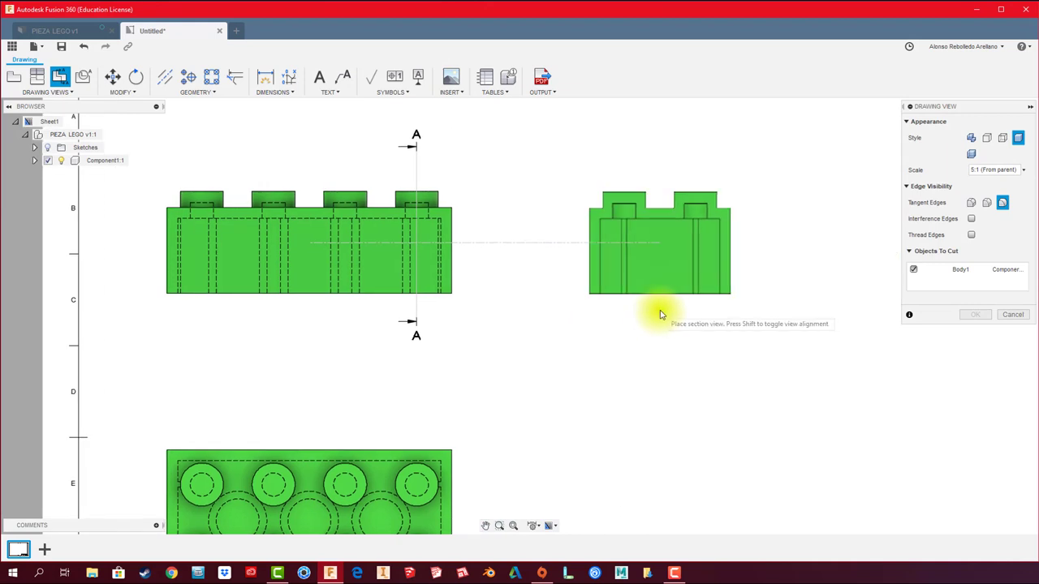
scroll(649, 312, "up", 2)
left_click(638, 314)
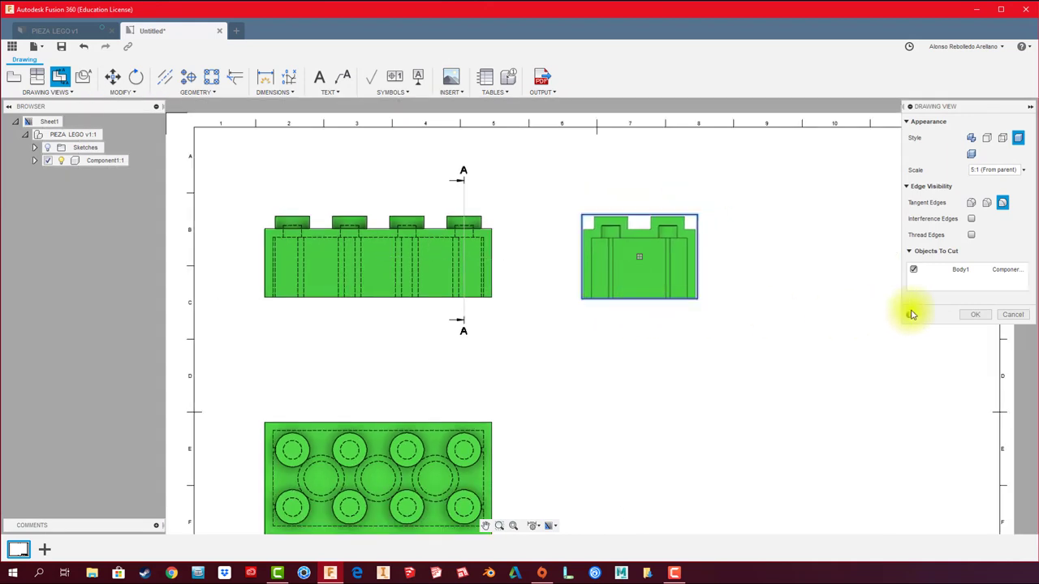
left_click(974, 314)
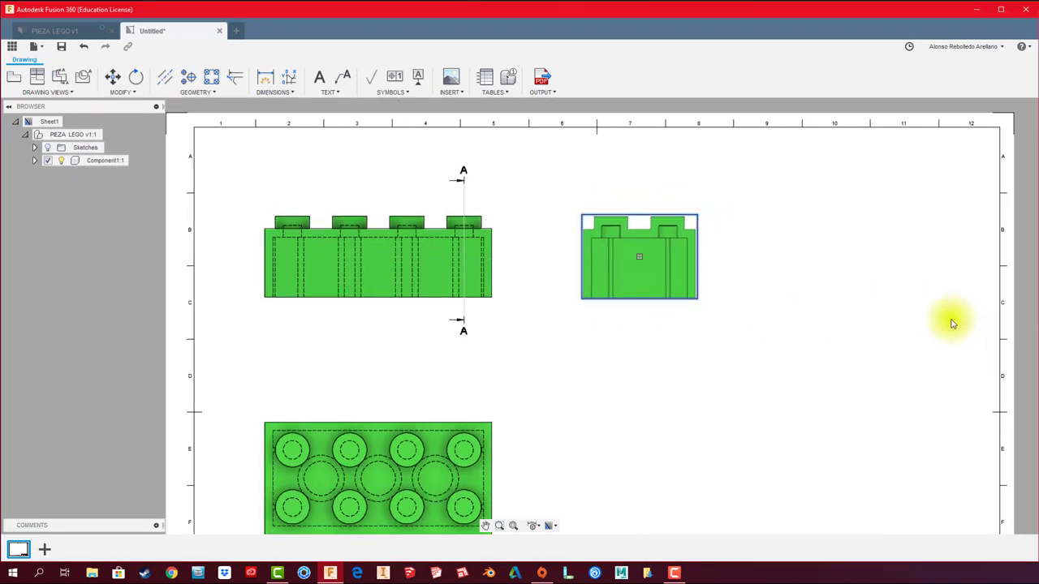
scroll(551, 295, "down", 2)
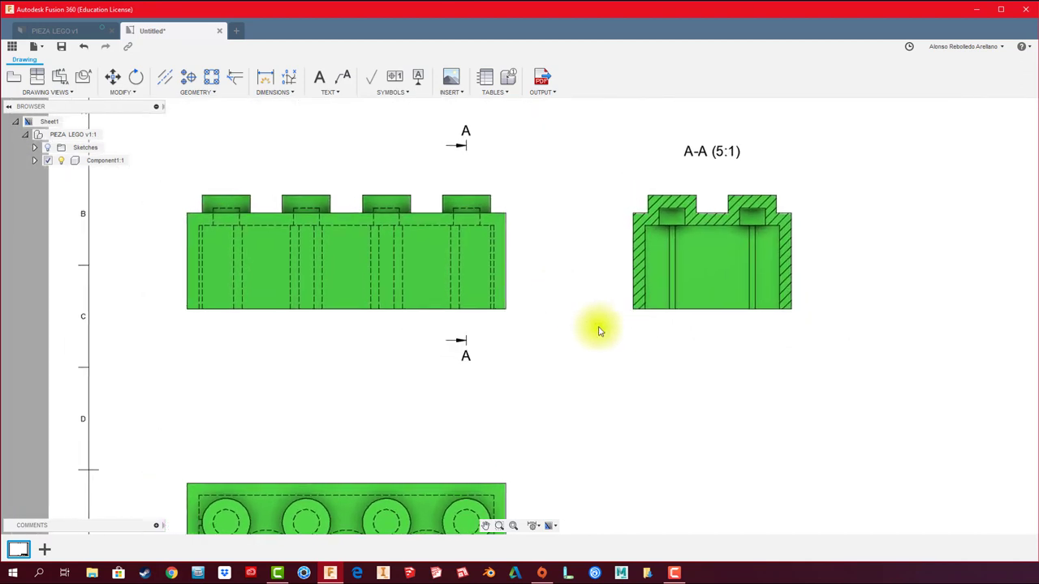
middle_click_drag(592, 317, 612, 322)
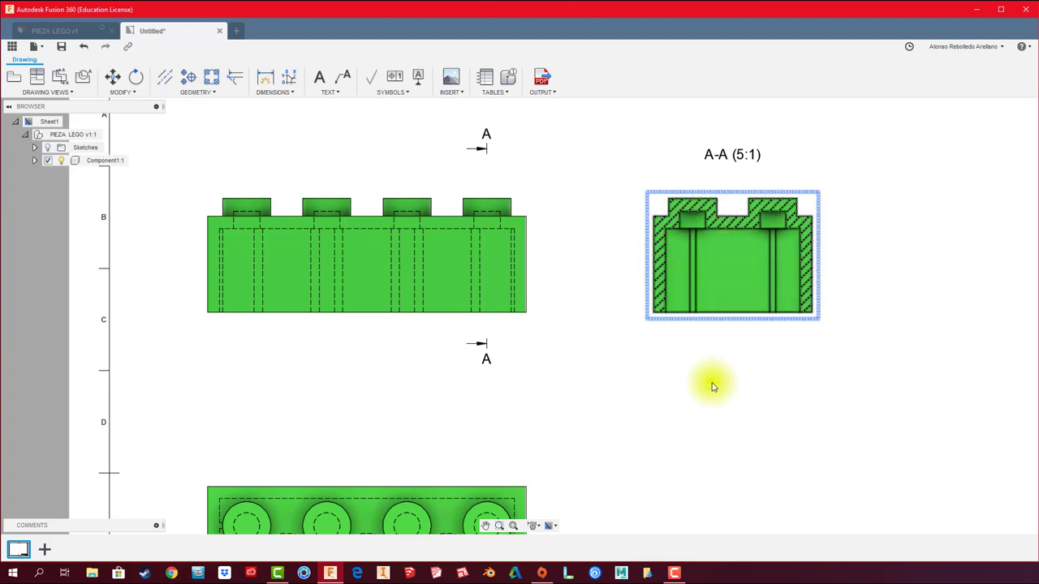
middle_click_drag(585, 365, 597, 315)
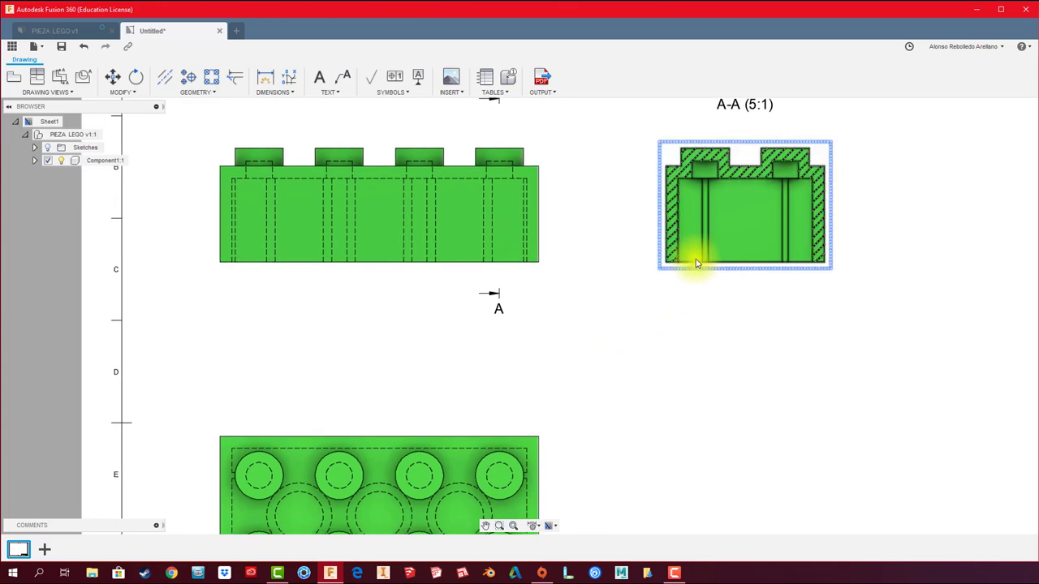
middle_click_drag(642, 327, 598, 343)
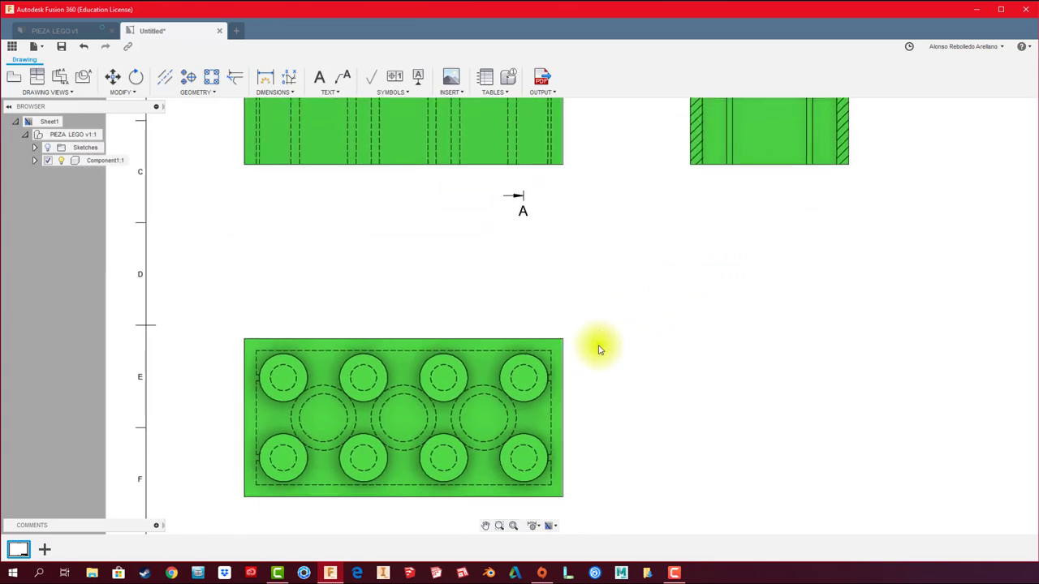
scroll(560, 365, "up", 3)
scroll(549, 390, "up", 2)
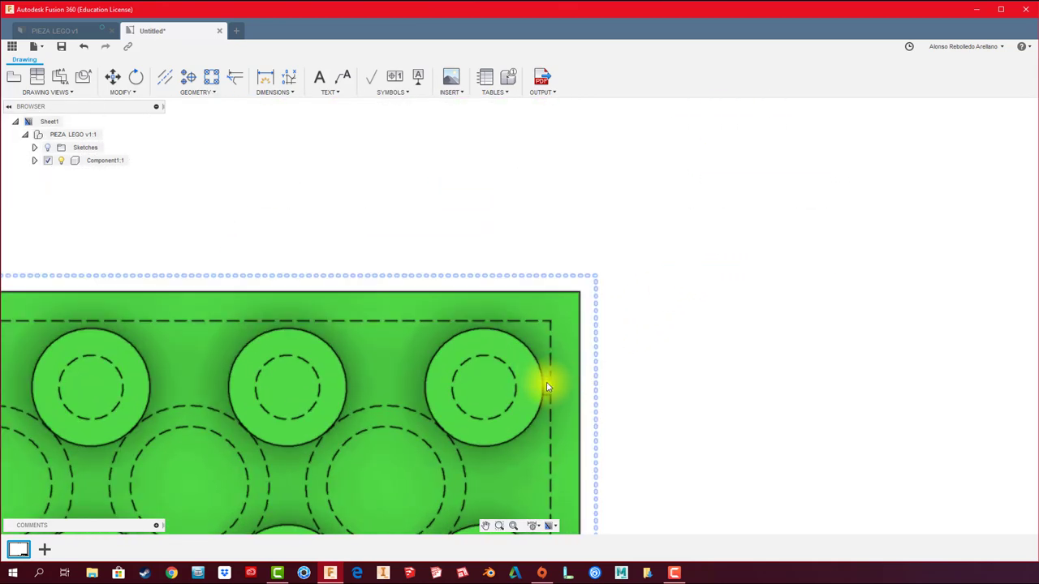
scroll(548, 387, "down", 2)
scroll(617, 366, "down", 2)
scroll(662, 351, "down", 1)
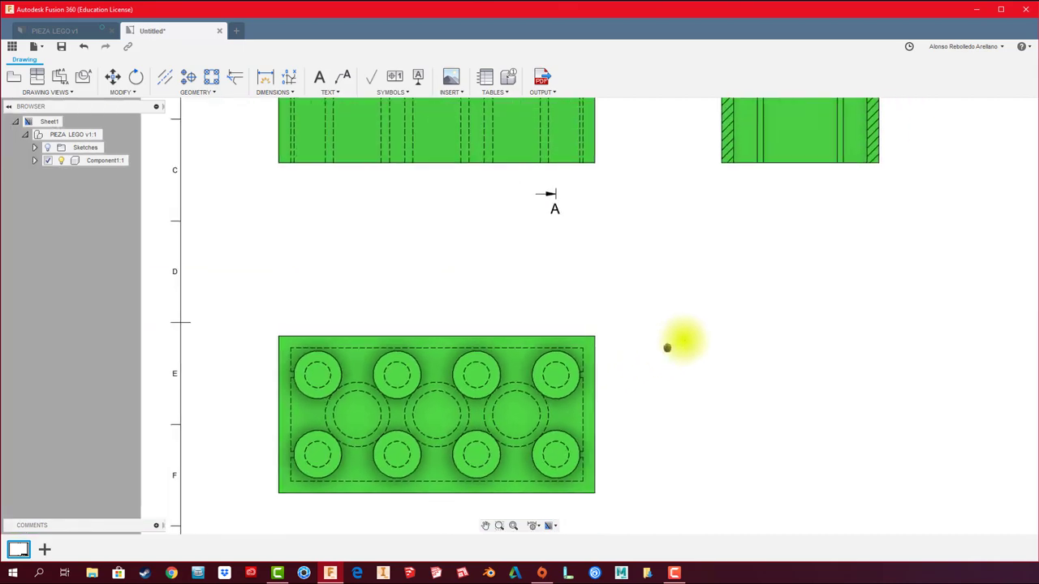
scroll(666, 347, "down", 2)
scroll(674, 347, "down", 1)
scroll(675, 347, "down", 1)
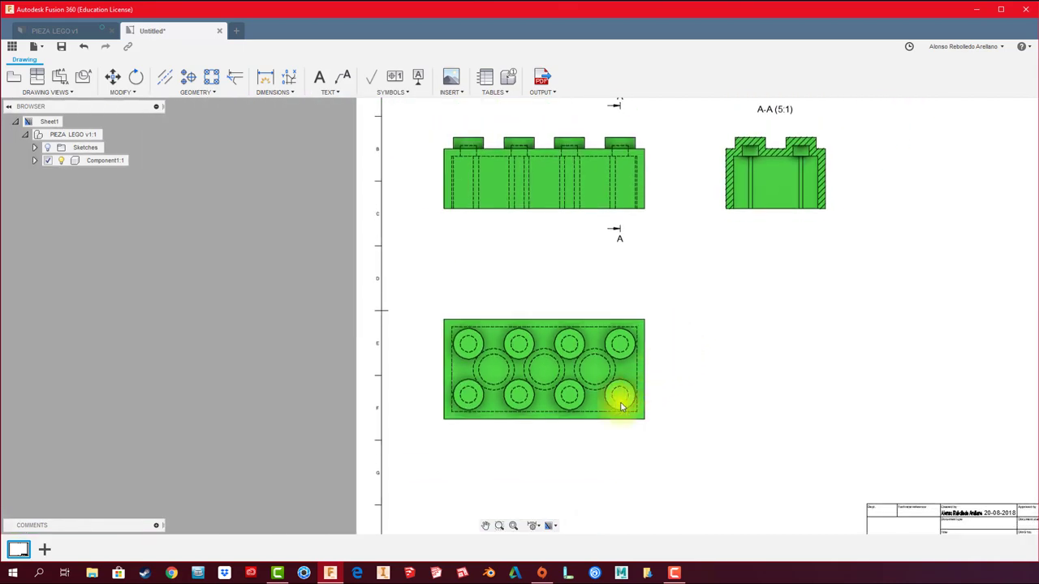
left_click(593, 422)
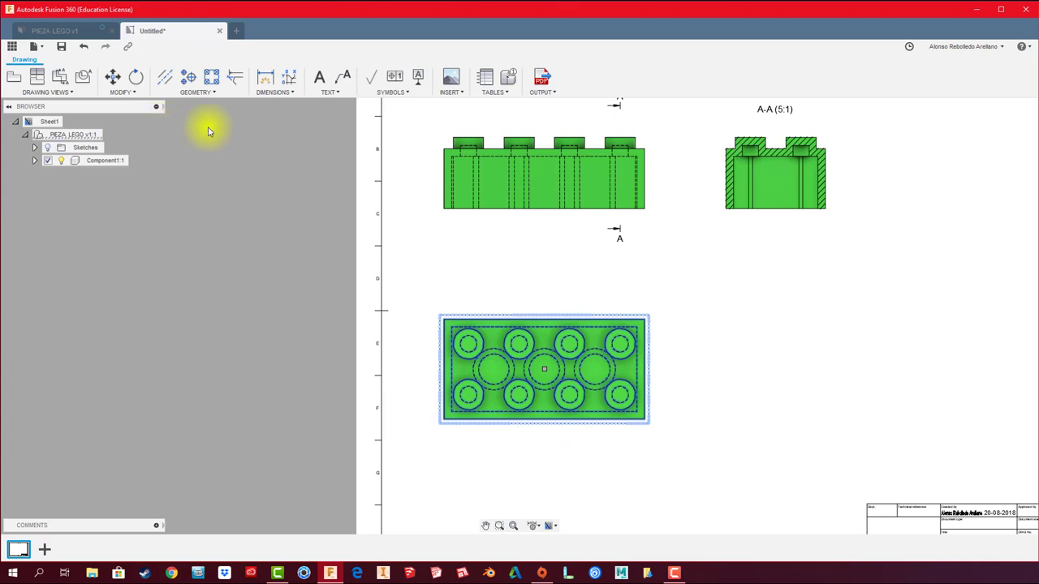
Draw horizontal section line B–B across the middle of the stud view.
left_click(59, 76)
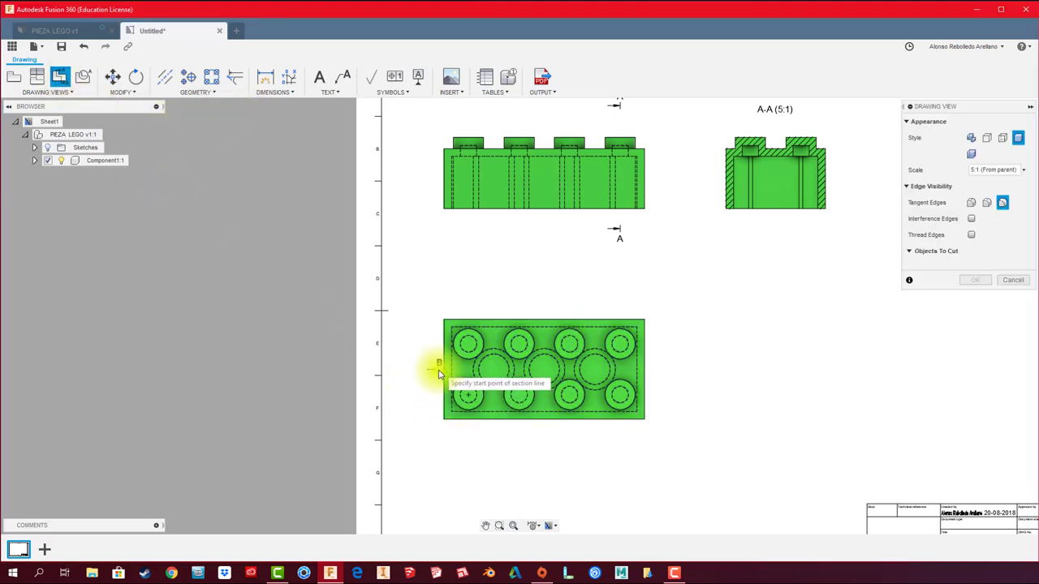
left_click(420, 375)
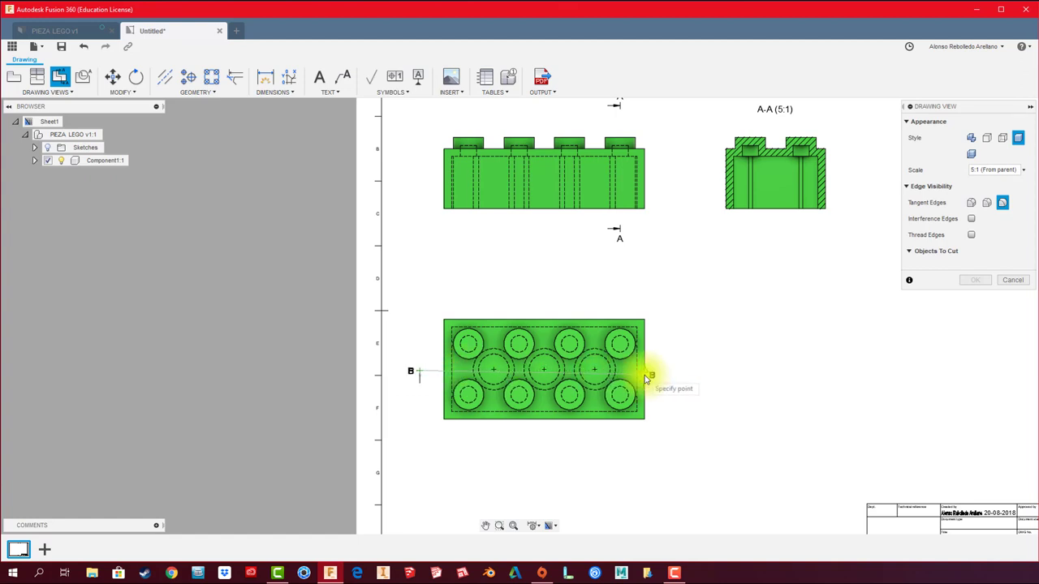
key("Escape")
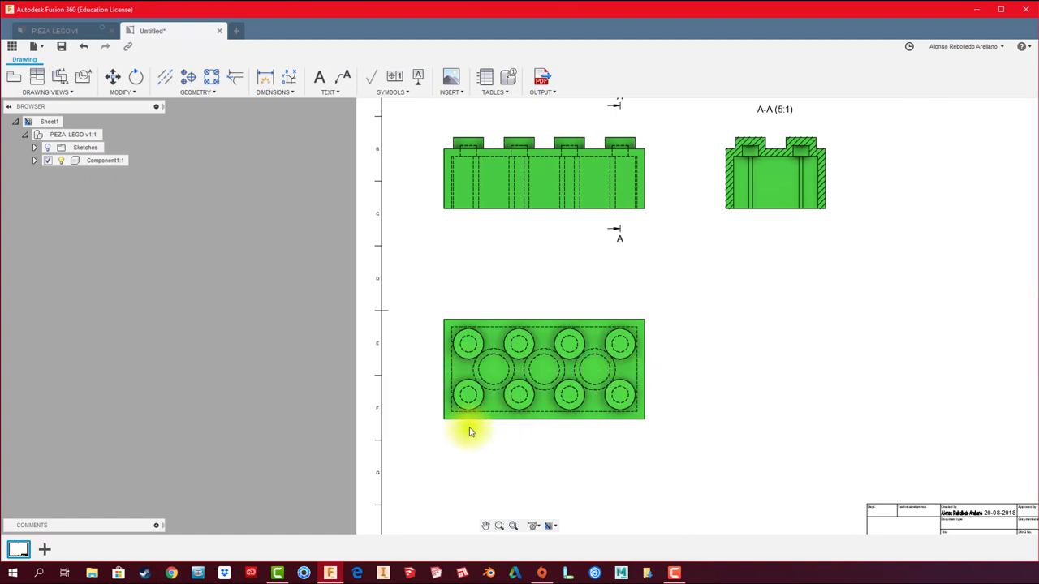
left_click(468, 424)
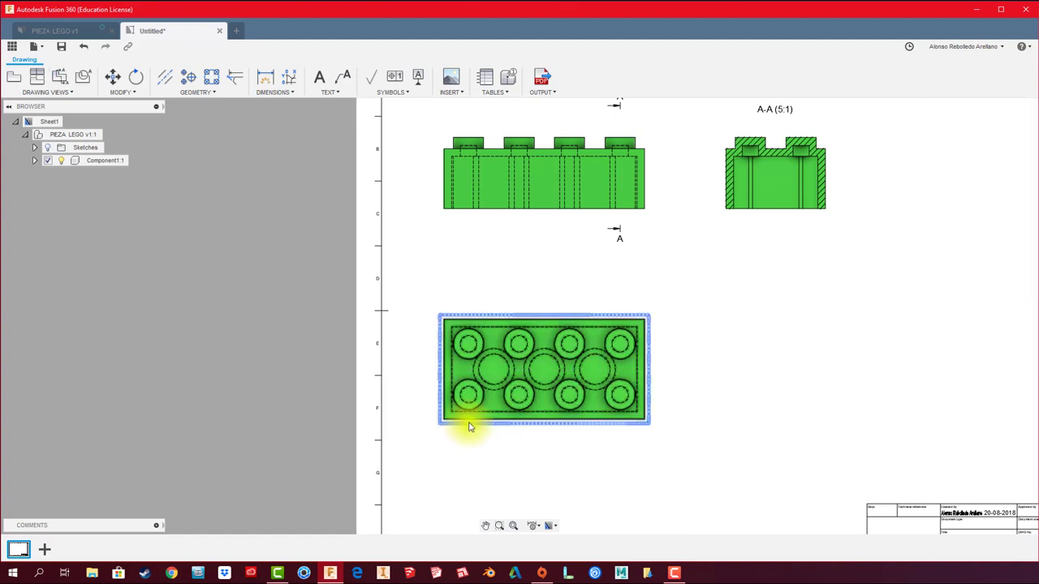
left_click(59, 76)
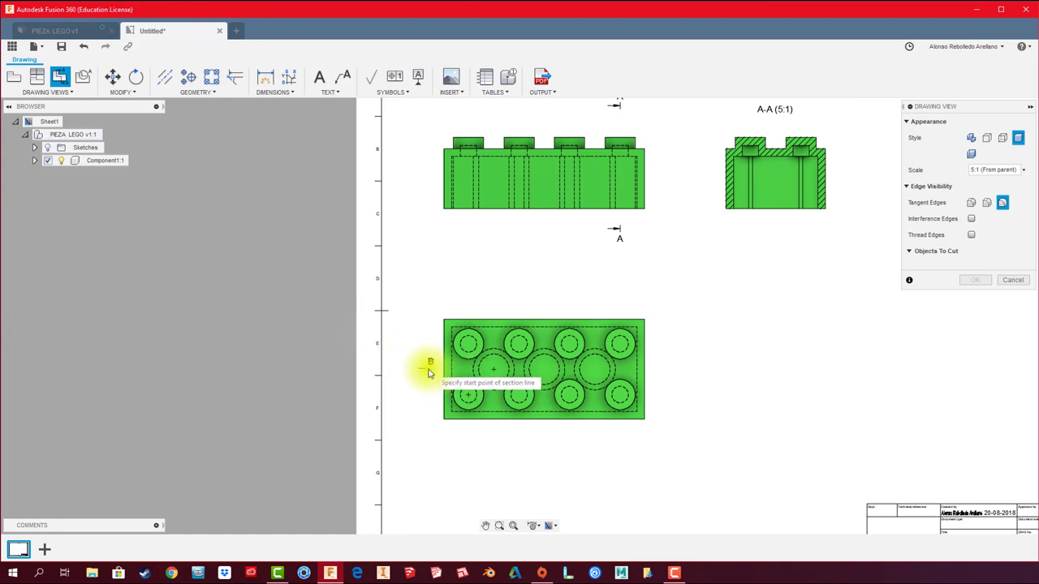
scroll(440, 375, "up", 3)
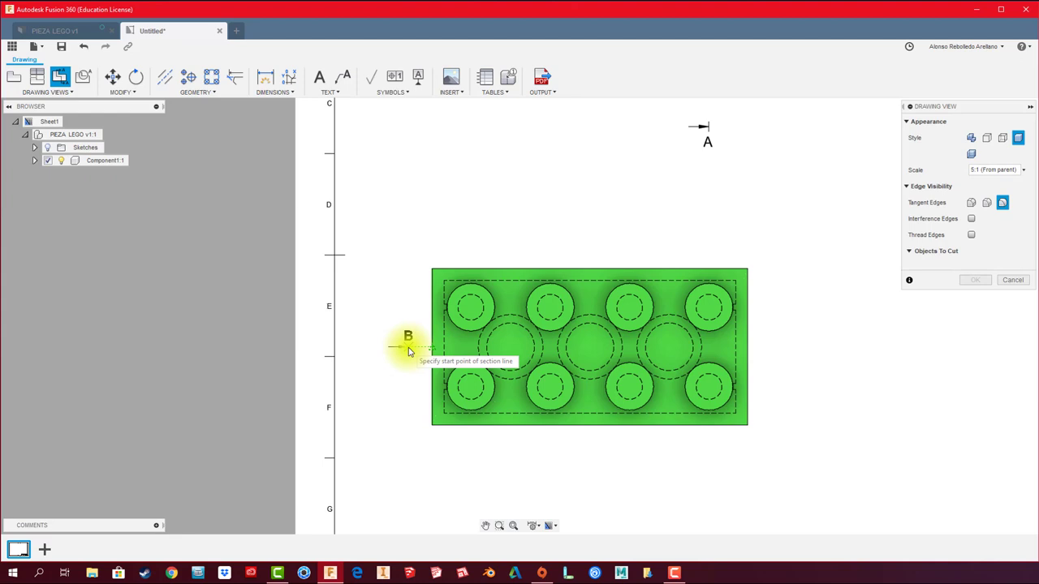
left_click(408, 349)
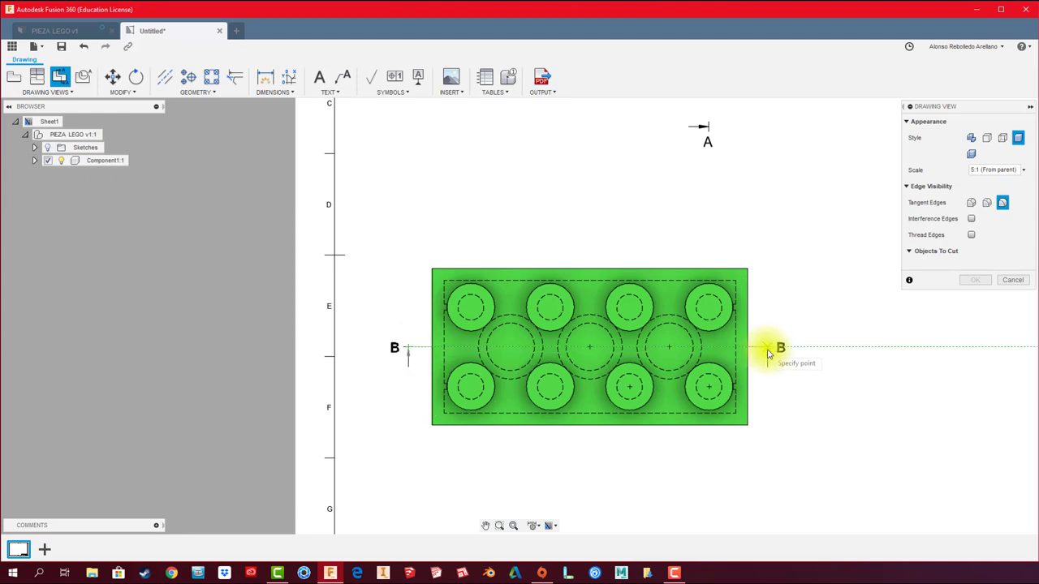
right_click(791, 353)
key("Return")
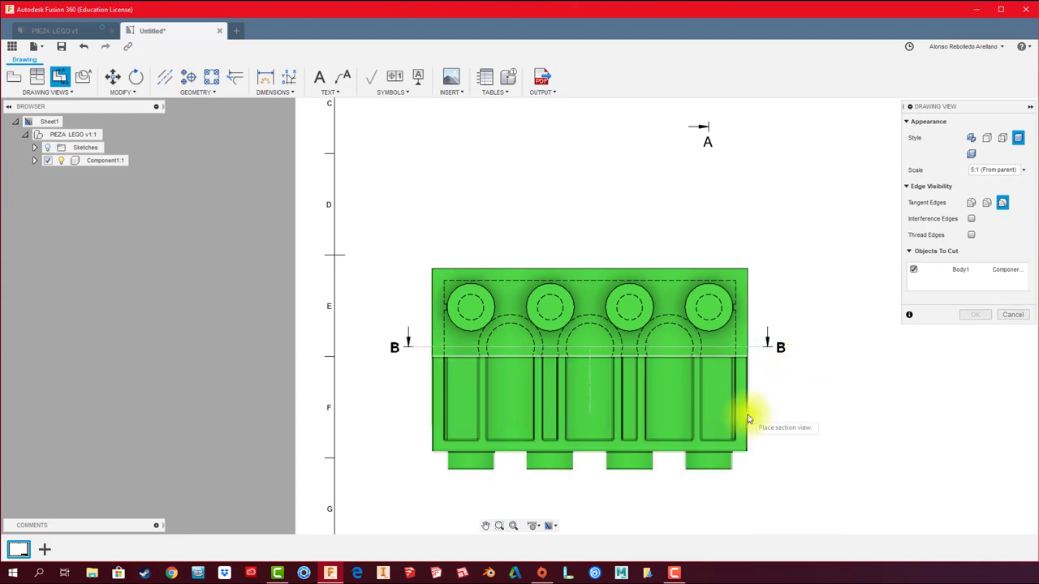
Place section view B-B between the front view and the stud view.
scroll(745, 420, "down", 2)
scroll(740, 430, "down", 2)
scroll(739, 443, "down", 1)
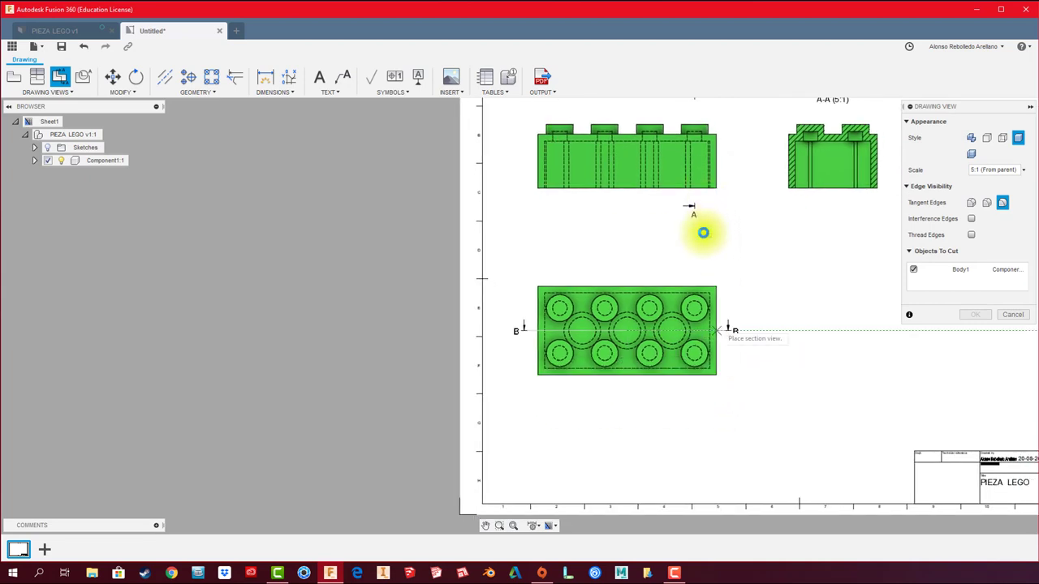
middle_click_drag(696, 244, 695, 268)
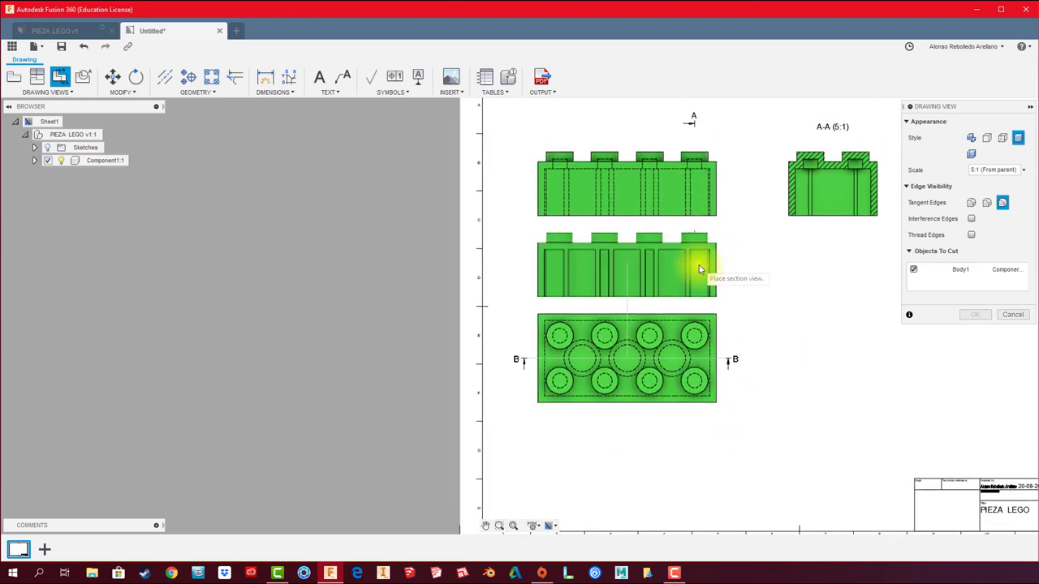
left_click(699, 265)
left_click(960, 317)
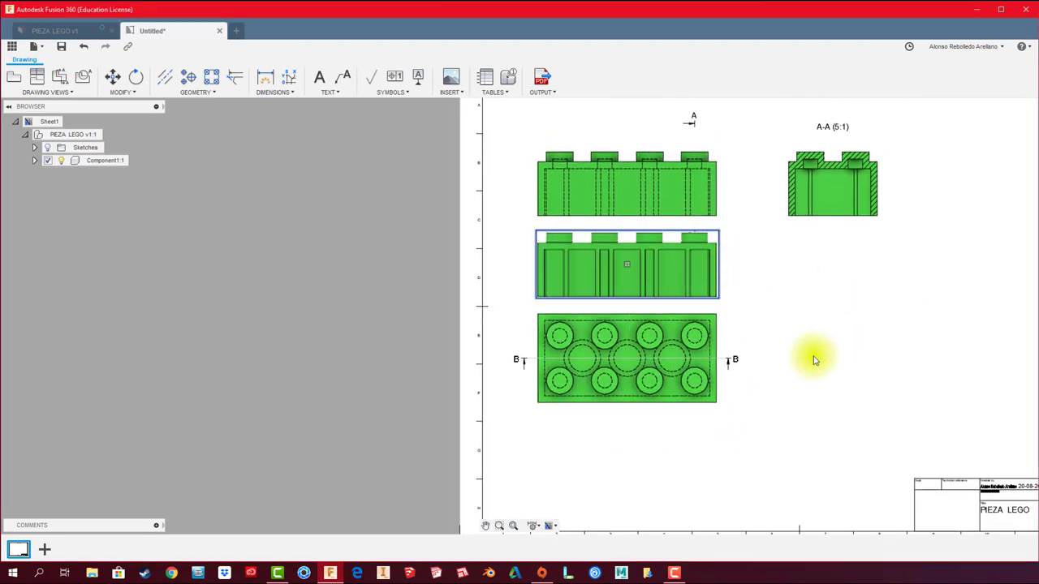
Move the stud view and section view B-B lower on the sheet.
scroll(662, 422, "up", 1)
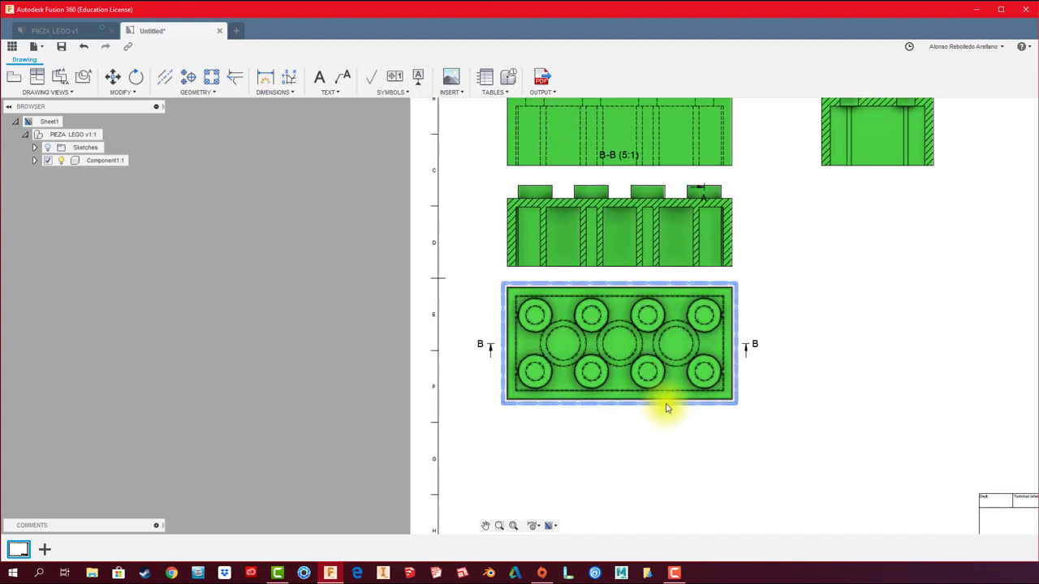
left_click(620, 366)
left_click_drag(619, 344, 619, 411)
left_click(622, 225)
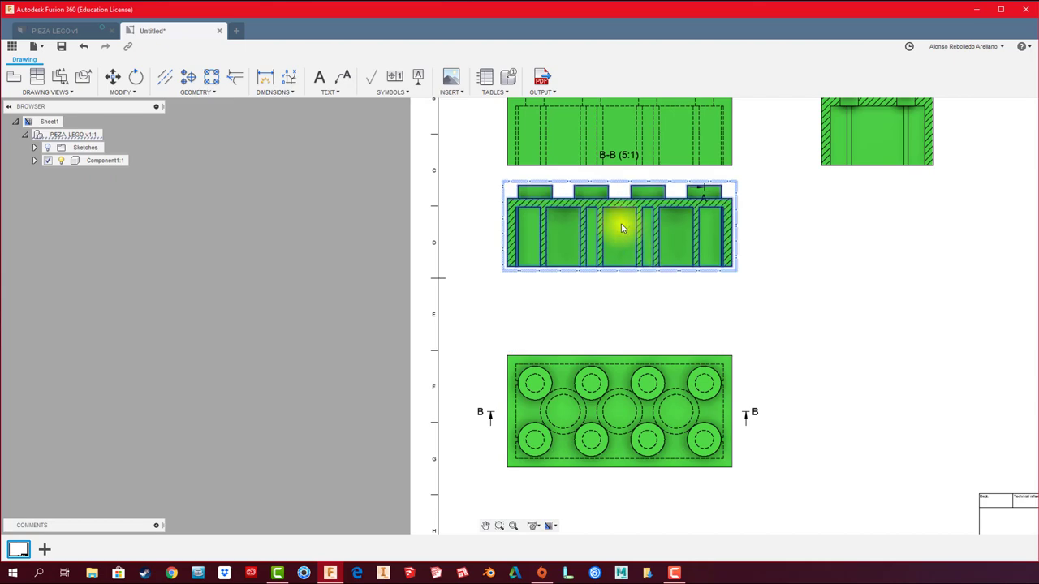
left_click_drag(622, 225, 619, 286)
scroll(801, 290, "down", 2)
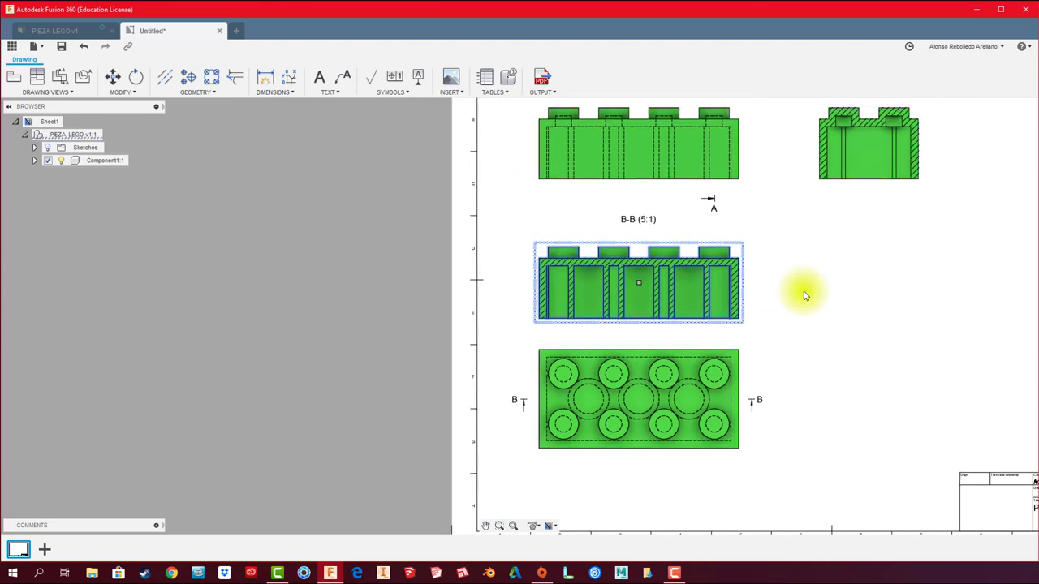
scroll(747, 301, "down", 2)
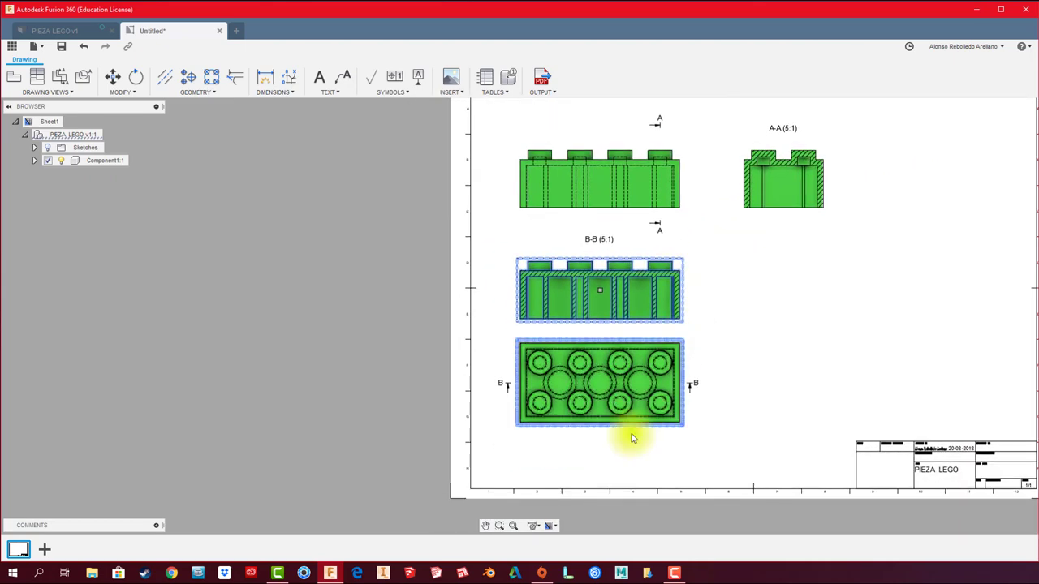
left_click(630, 422)
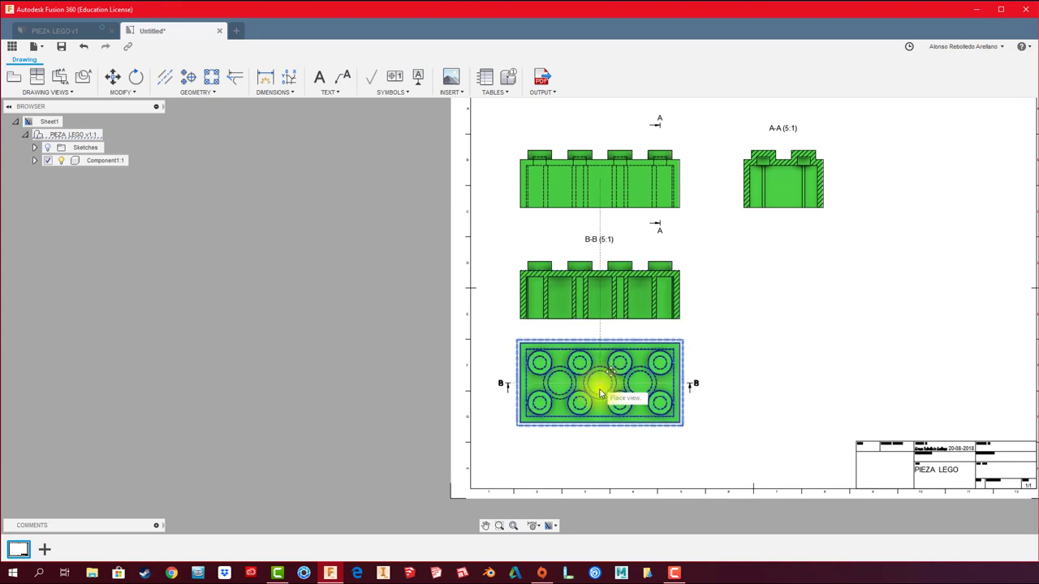
left_click_drag(600, 389, 600, 415)
left_click(616, 324)
left_click(615, 320)
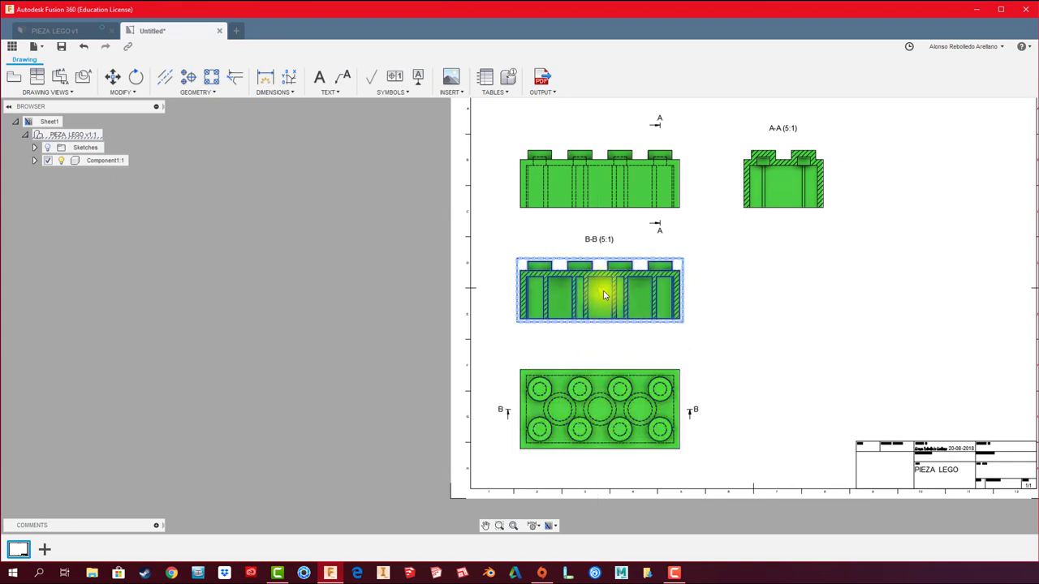
left_click_drag(601, 301, 600, 317)
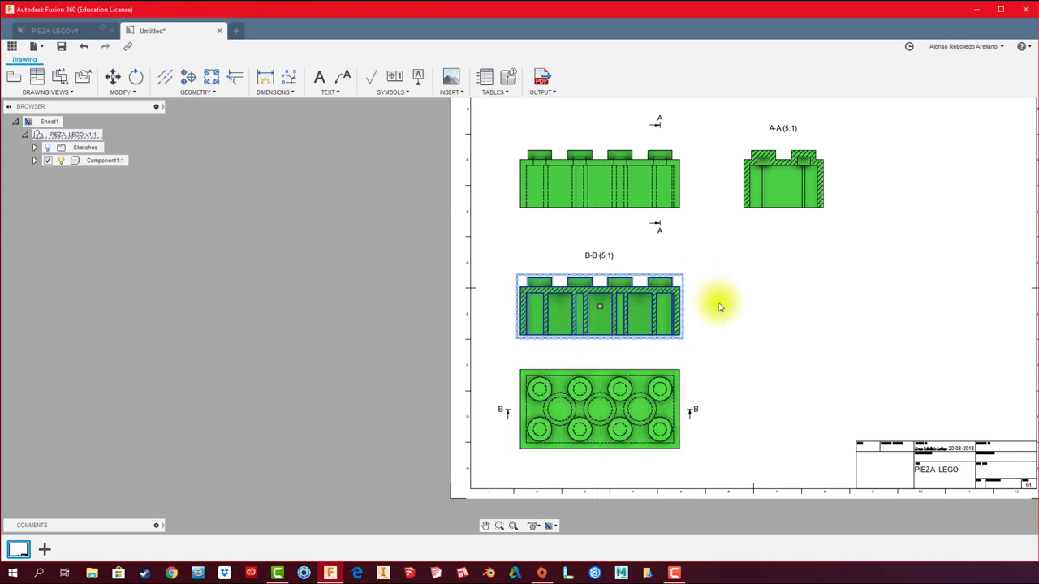
Pan across the sheet and select the front and B-B views to check the layout.
scroll(718, 307, "up", 1)
scroll(718, 307, "up", 1)
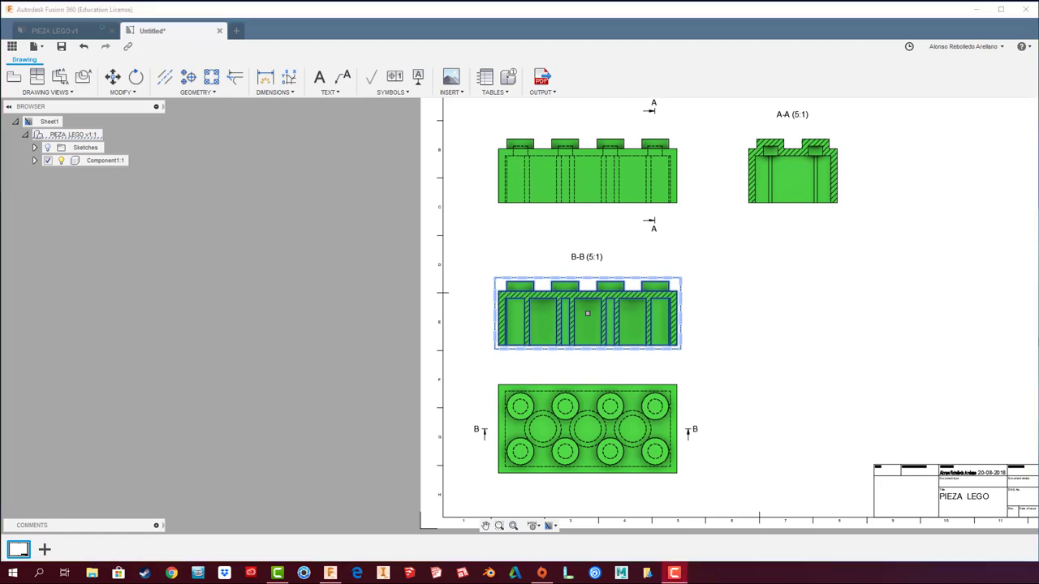
middle_click_drag(793, 294, 637, 310)
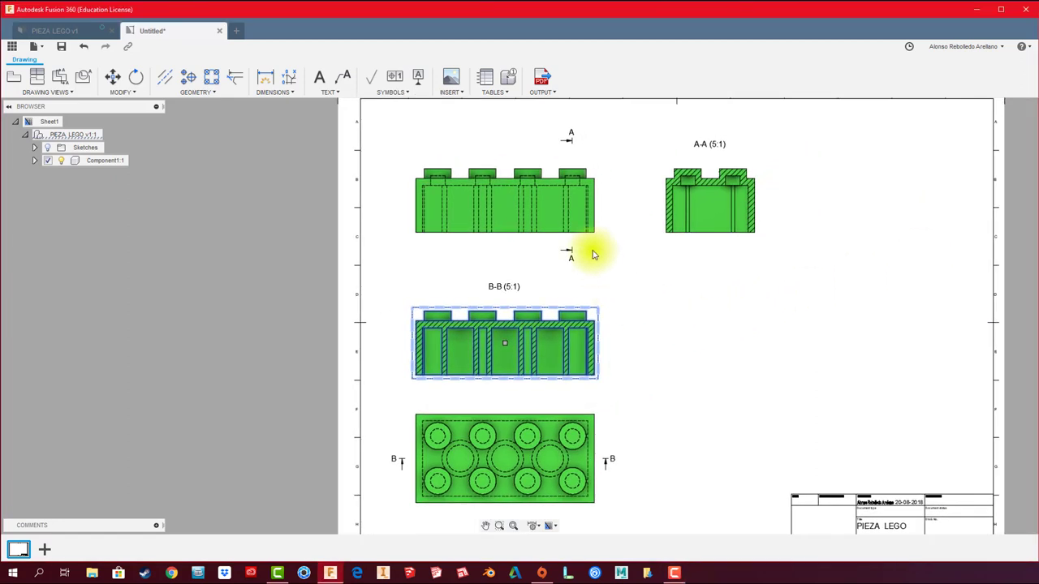
left_click(593, 233)
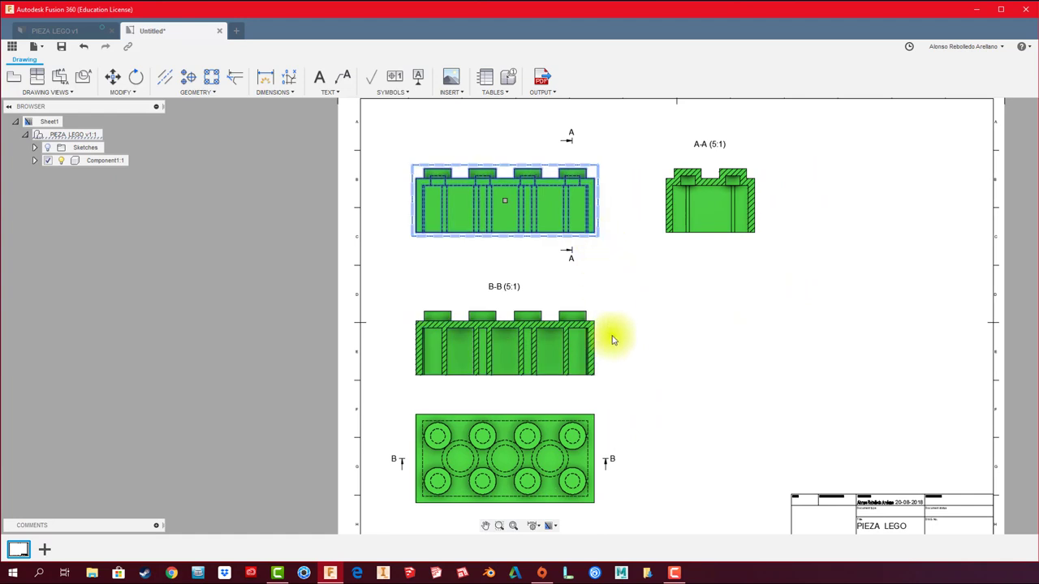
left_click(593, 379)
middle_click_drag(680, 365, 661, 317)
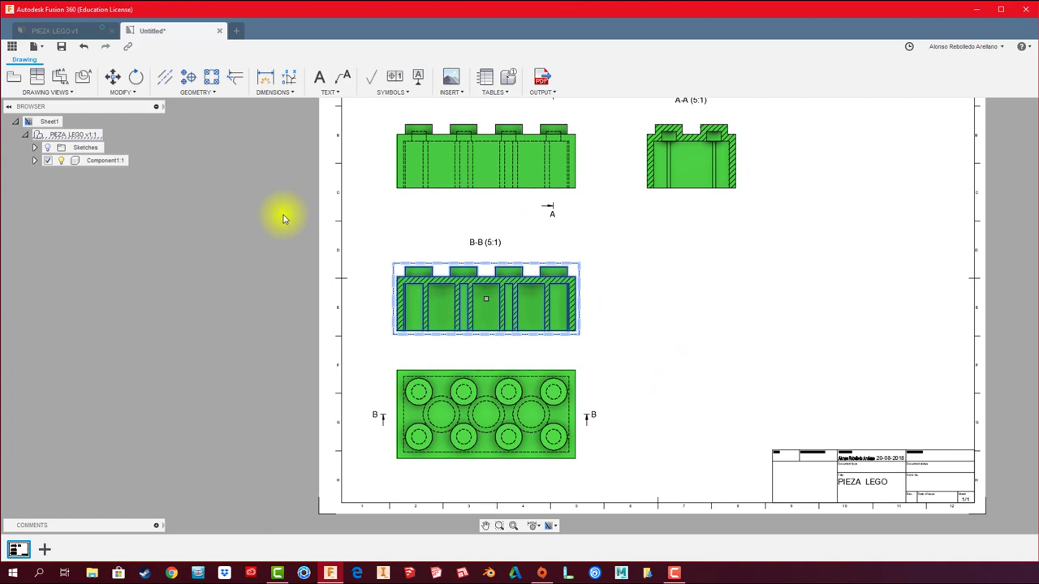
Project a shaded isometric view from section B-B and position it at the lower right.
left_click(38, 81)
left_click(505, 273)
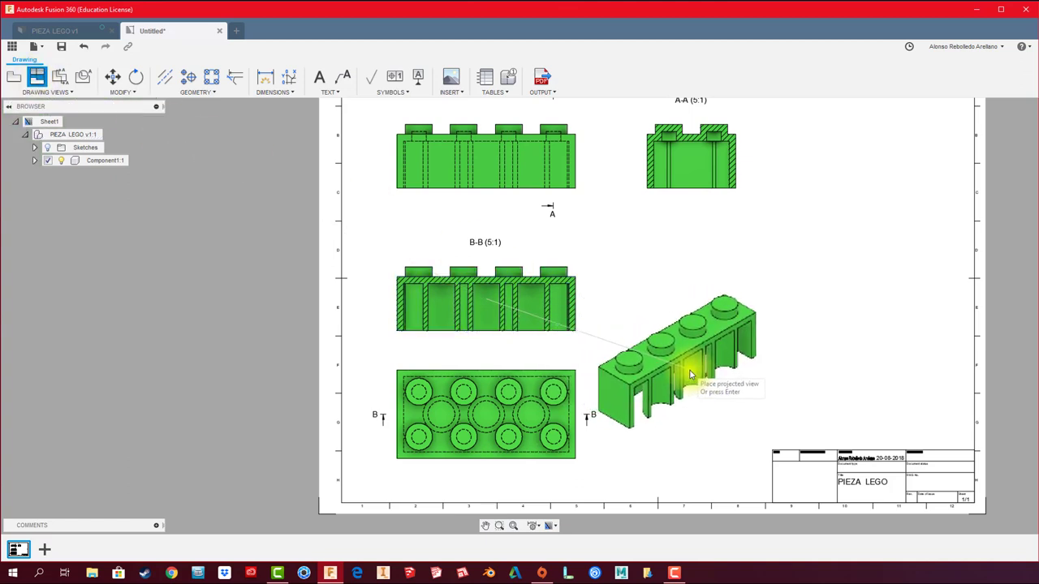
right_click(726, 389)
left_click(740, 434)
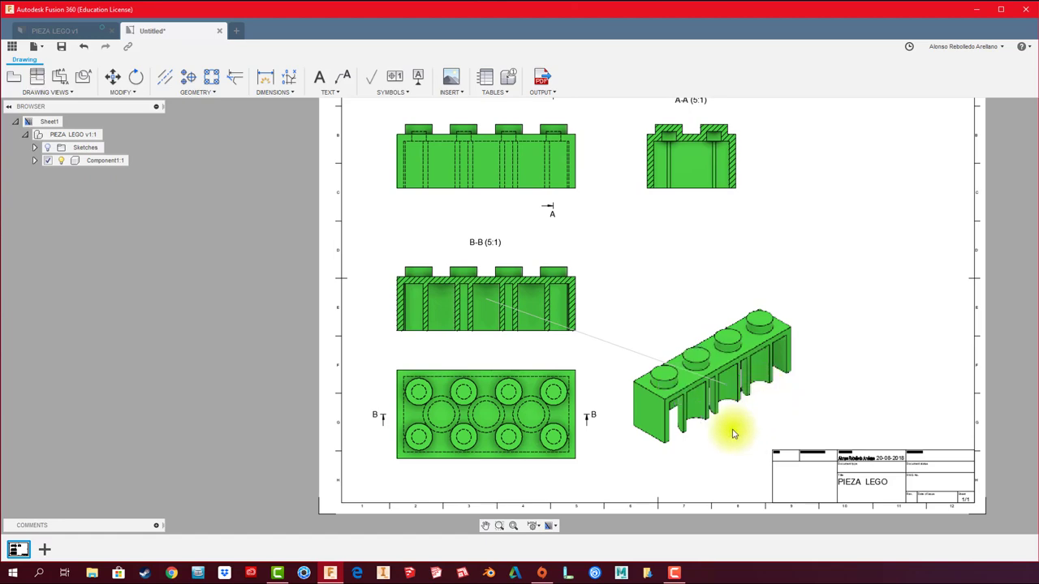
scroll(730, 430, "up", 1)
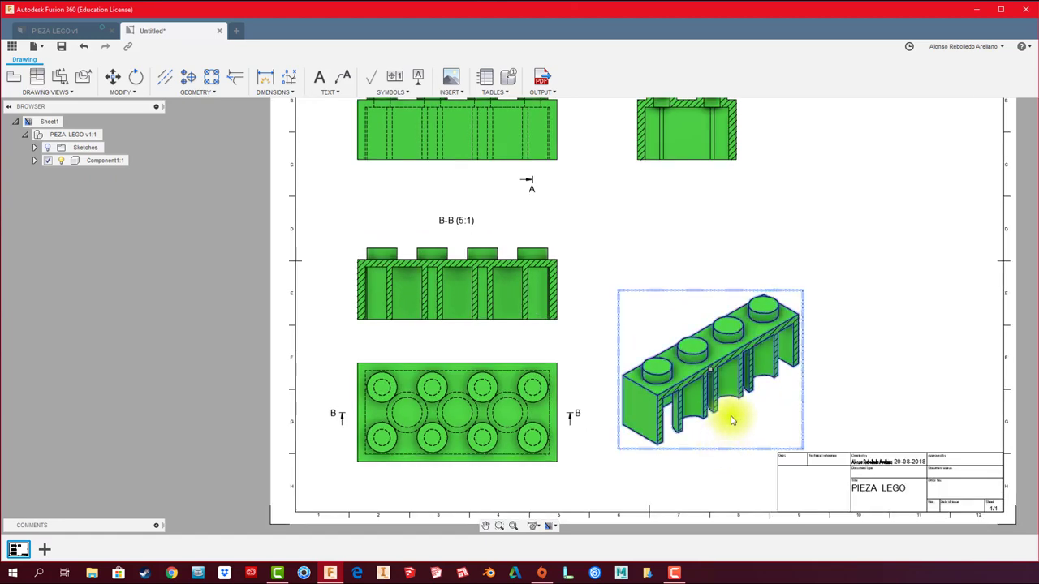
mouse_move(707, 371)
left_mouse_down()
mouse_move(811, 325)
mouse_move(852, 343)
left_mouse_up()
scroll(650, 333, "down", 2)
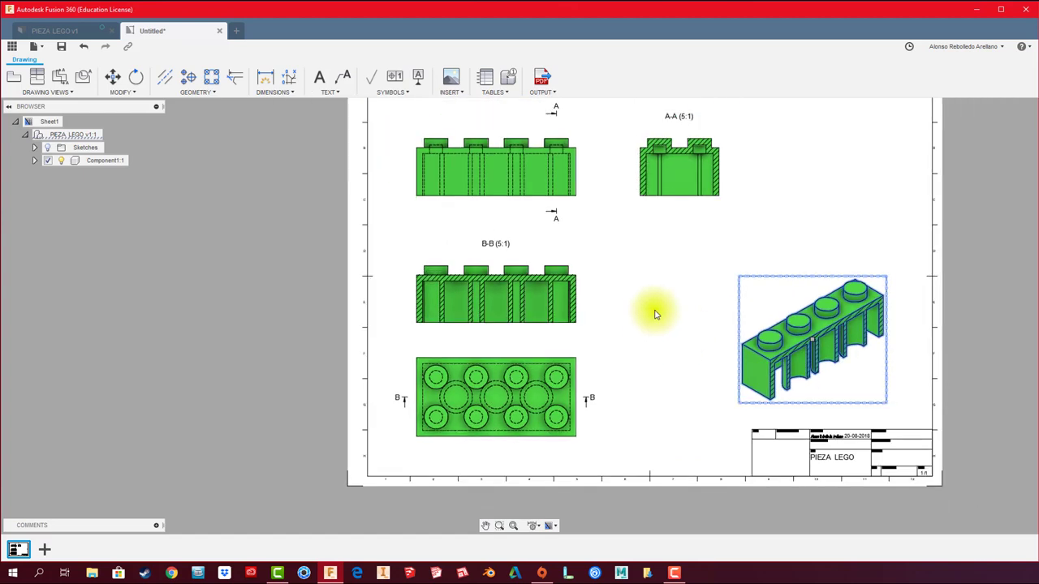
left_click(656, 308)
scroll(633, 317, "up", 1)
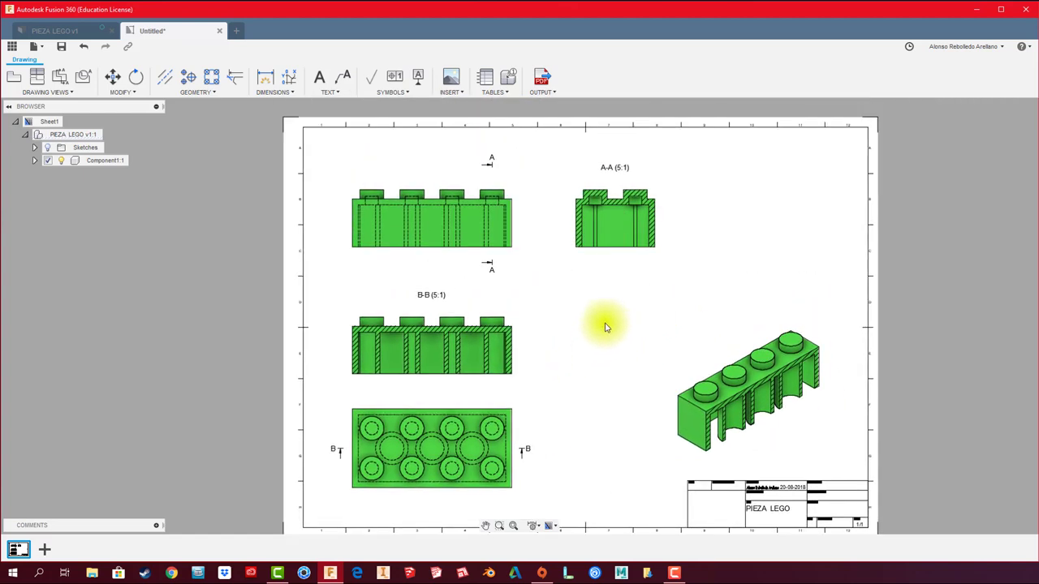
left_click(630, 255)
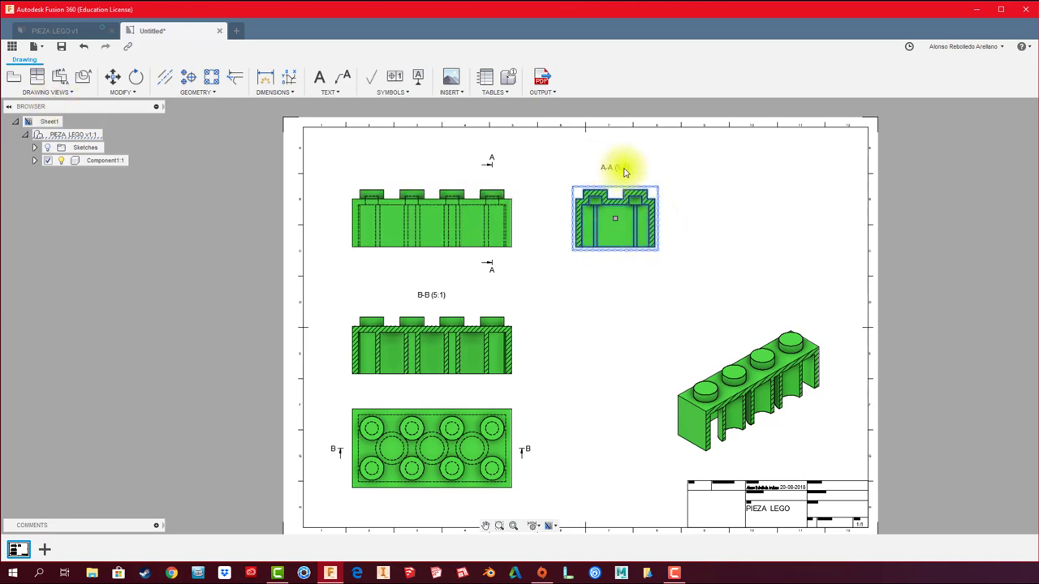
Project an isometric view from section A-A, placed toward the upper right.
left_click(38, 82)
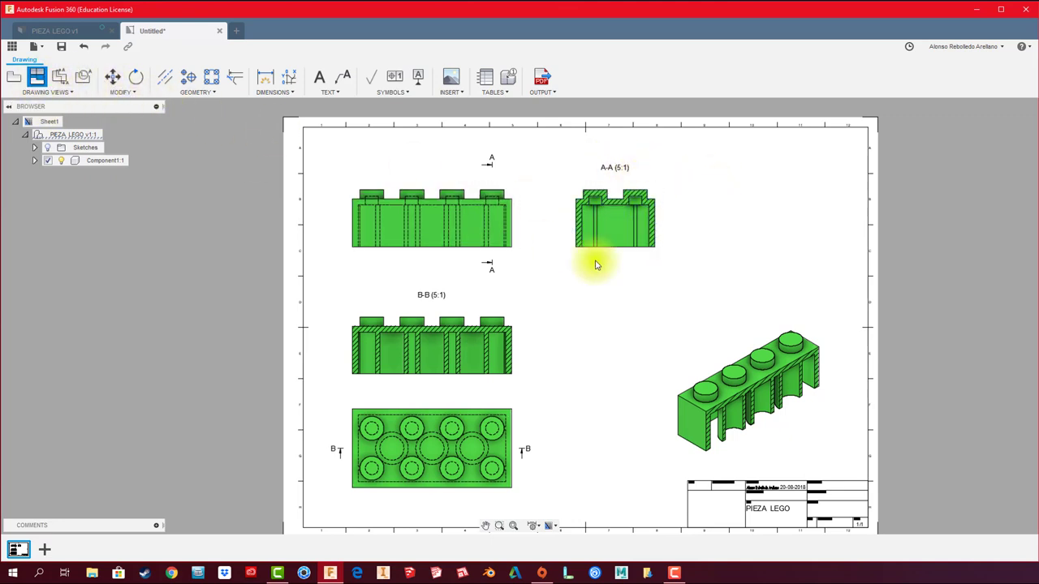
left_click(787, 314)
right_click(786, 314)
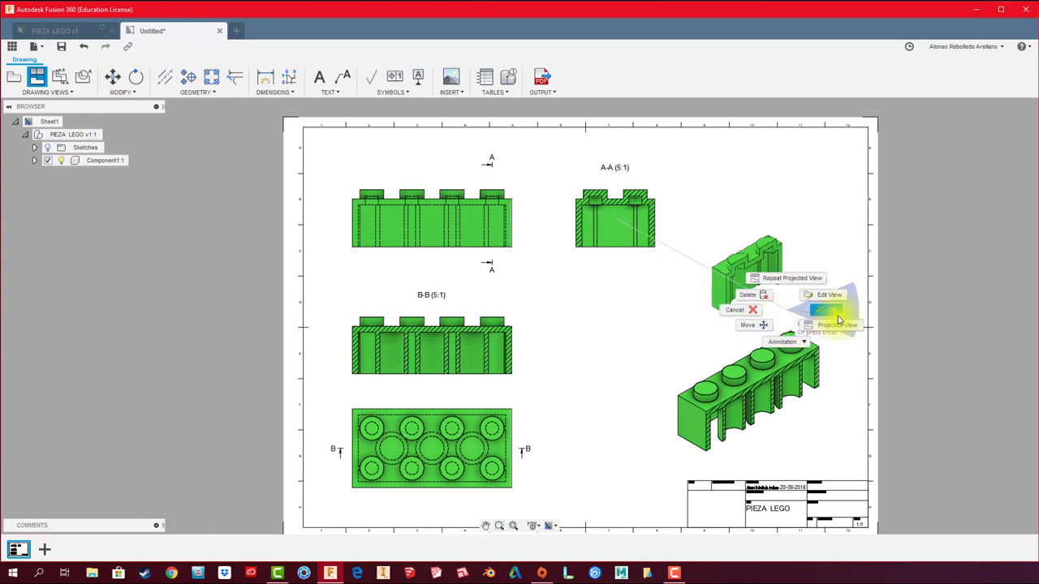
left_click(814, 309)
Arrange the full isometric and the A-A isometric side by side along the bottom right.
middle_click_drag(801, 434, 758, 411)
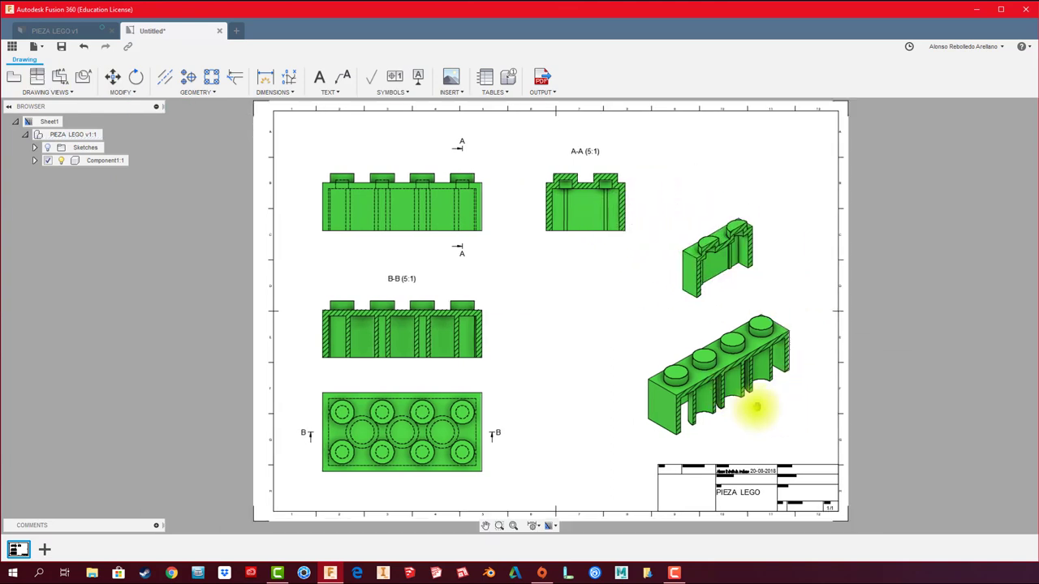
left_click(725, 413)
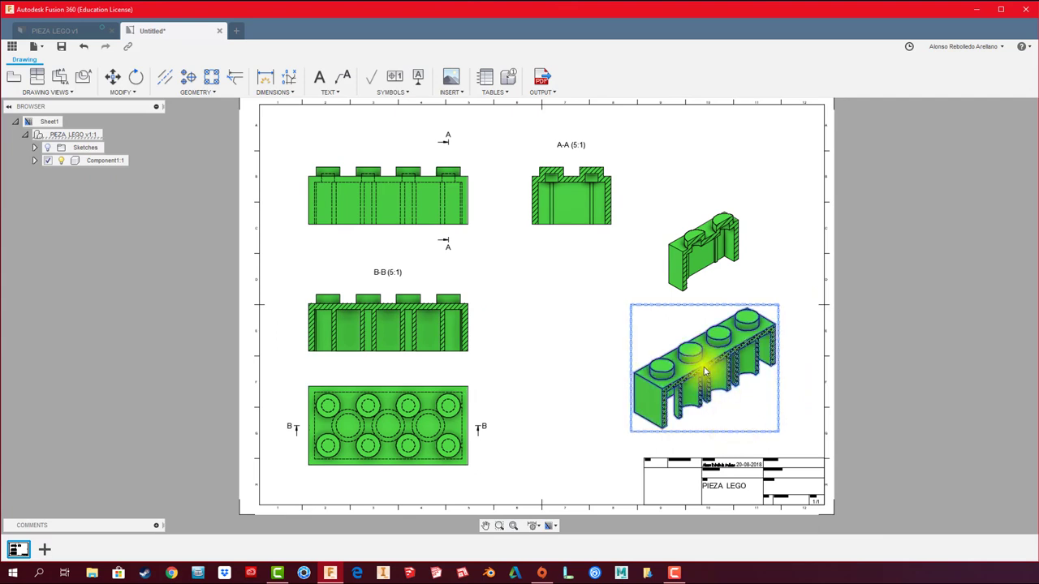
left_click_drag(714, 373, 732, 394)
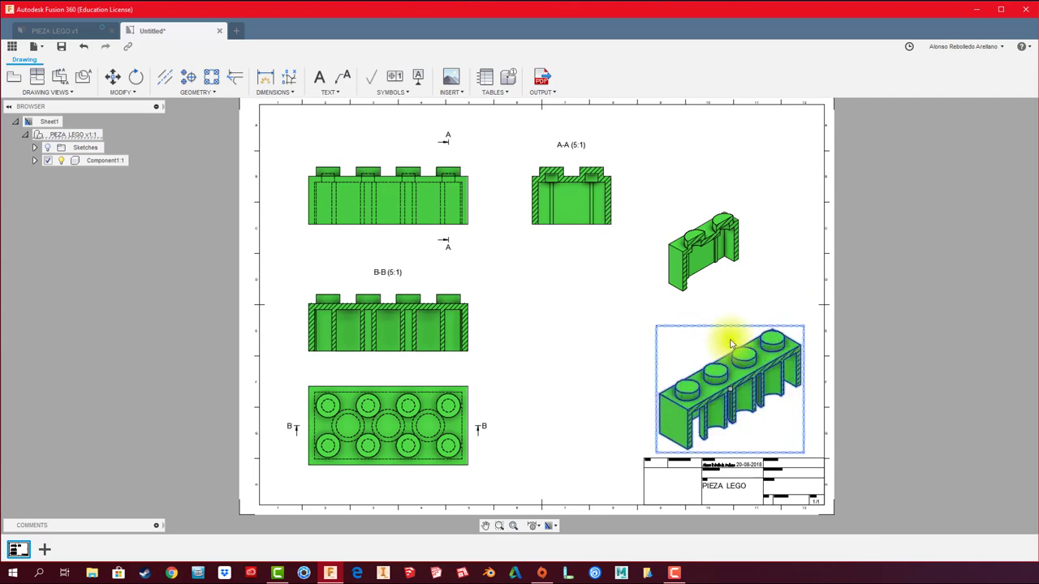
left_click(724, 290)
left_click_drag(708, 260, 582, 409)
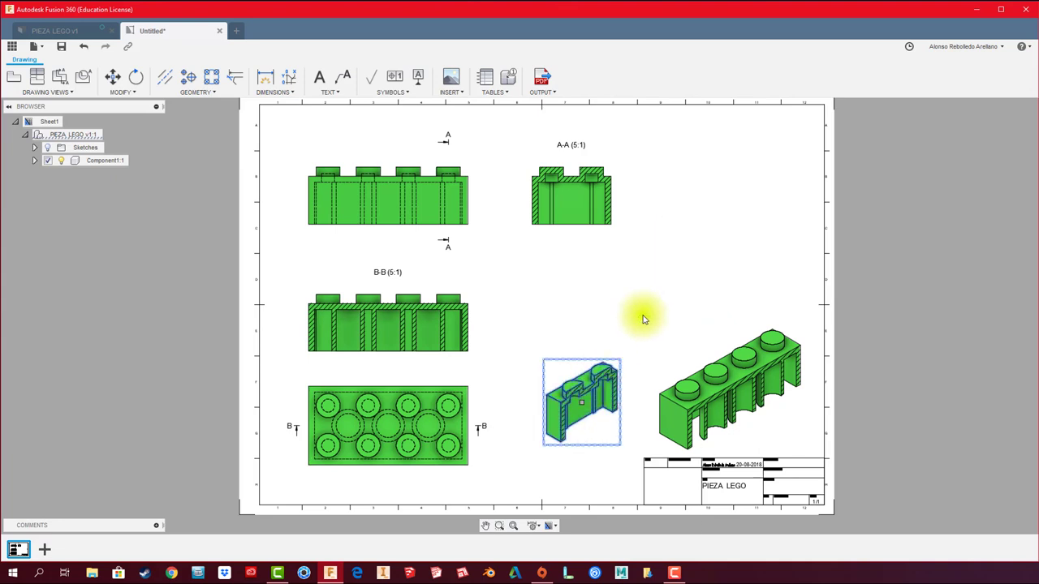
scroll(643, 316, "down", 2)
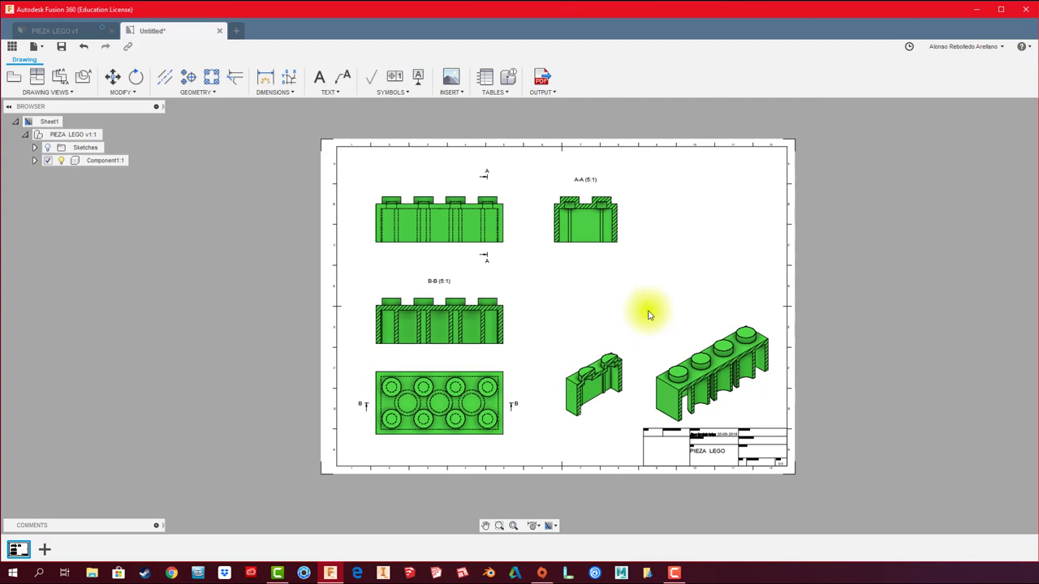
scroll(585, 300, "up", 1)
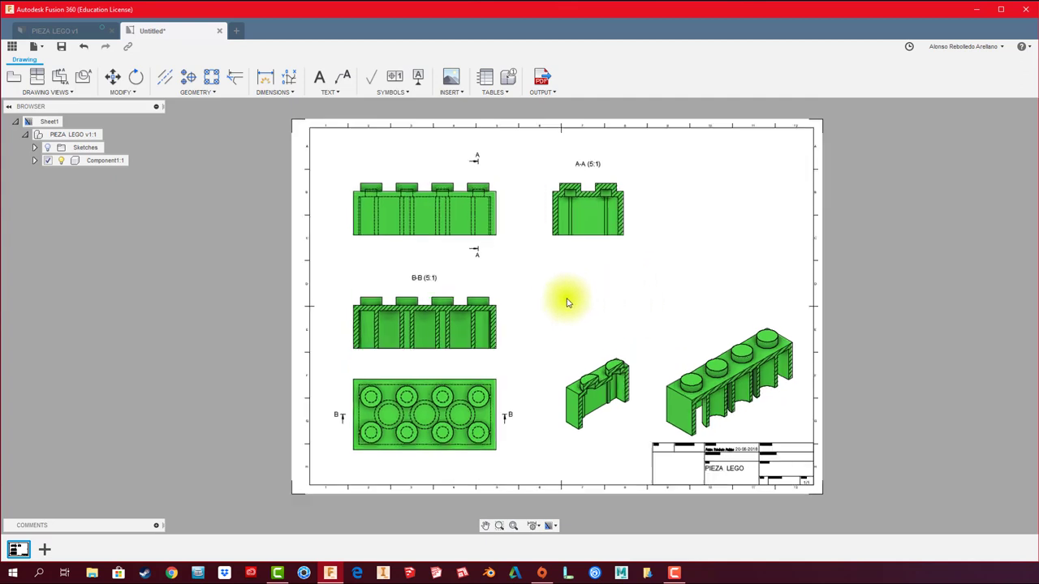
left_click(493, 235)
middle_click_drag(528, 271, 552, 283)
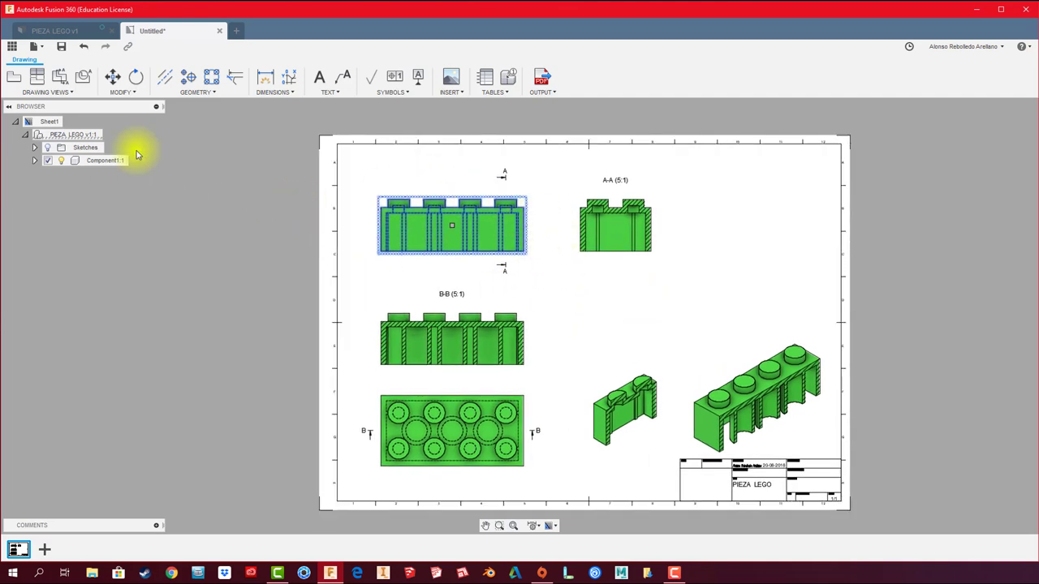
Project a hidden-line isometric of the whole brick and move it to the sheet's upper right.
left_click(59, 77)
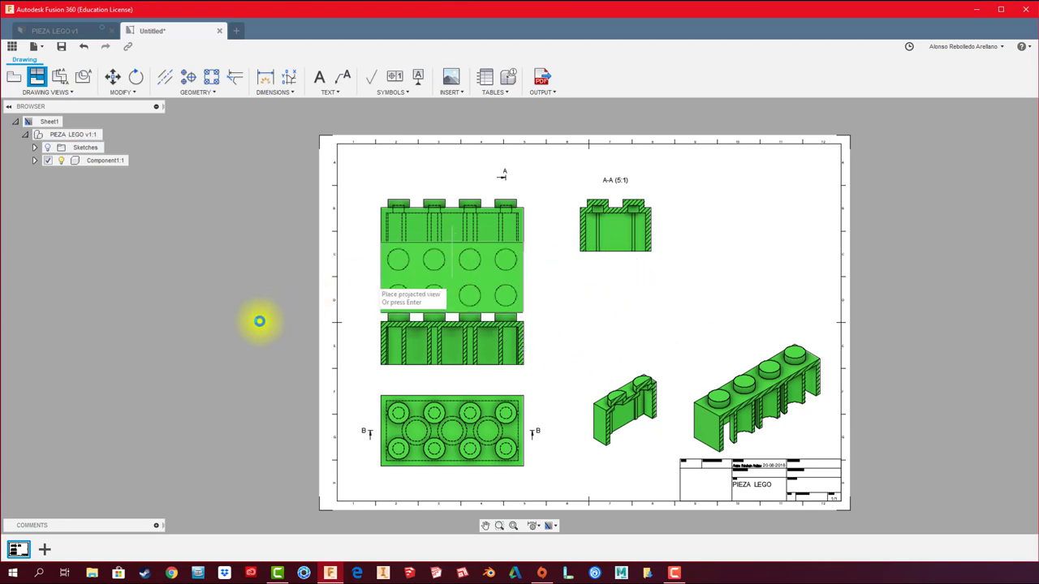
middle_click_drag(325, 360, 337, 393)
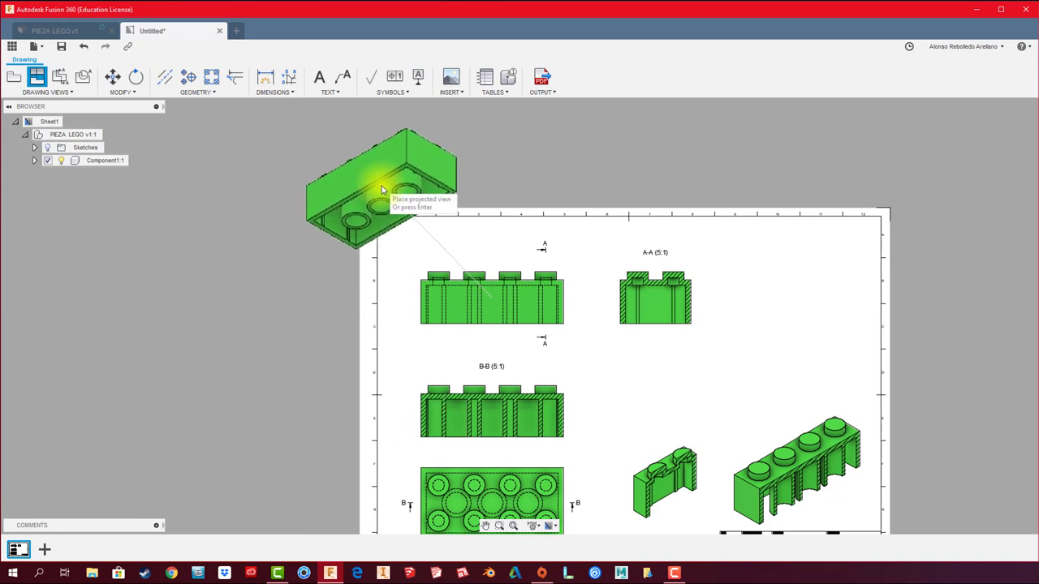
right_click(381, 190)
left_click(422, 199)
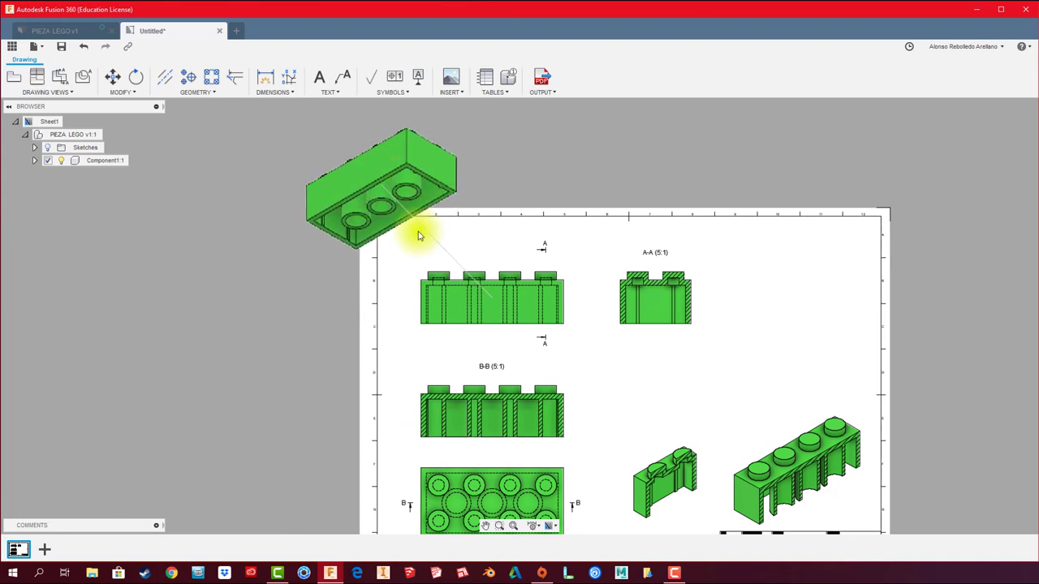
left_click(387, 203)
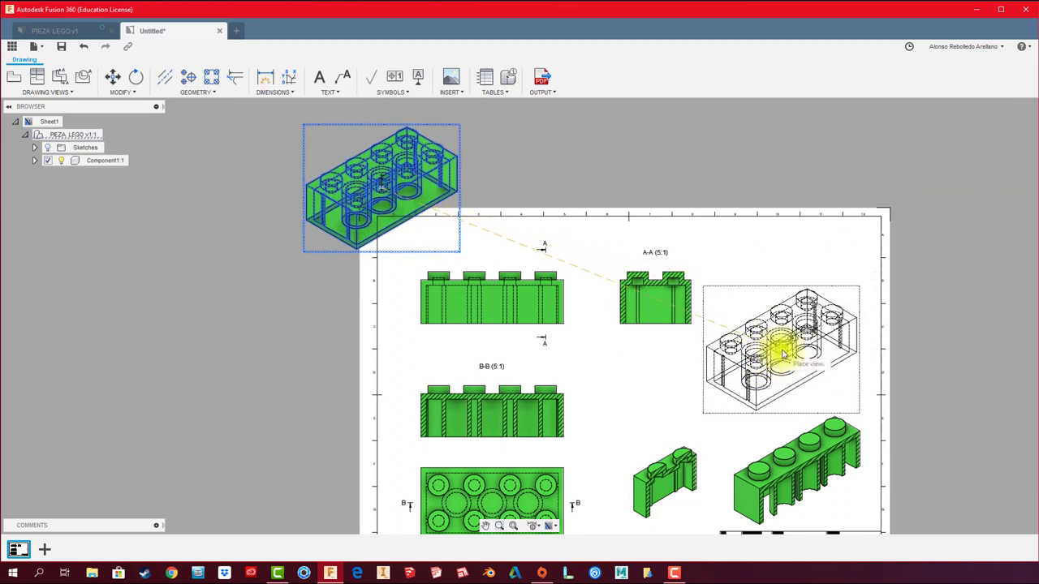
left_click(783, 341)
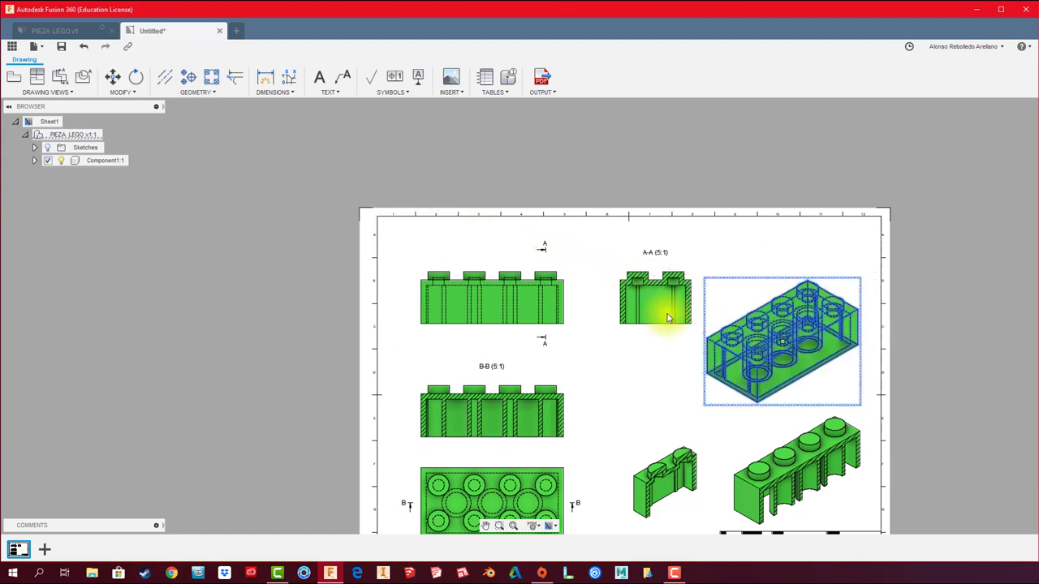
left_click(717, 170)
scroll(591, 111, "down", 3)
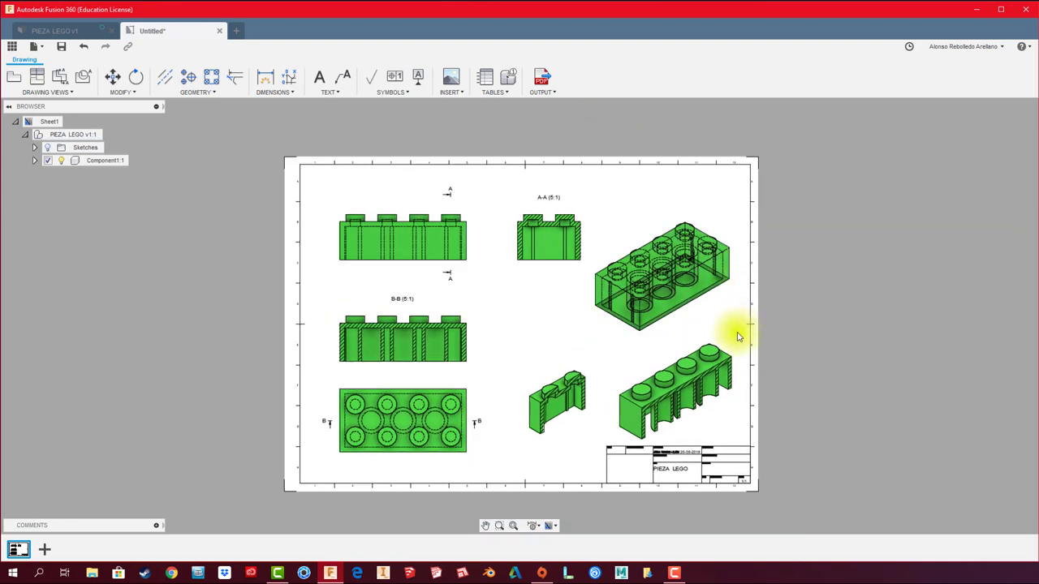
middle_click_drag(443, 370, 447, 318)
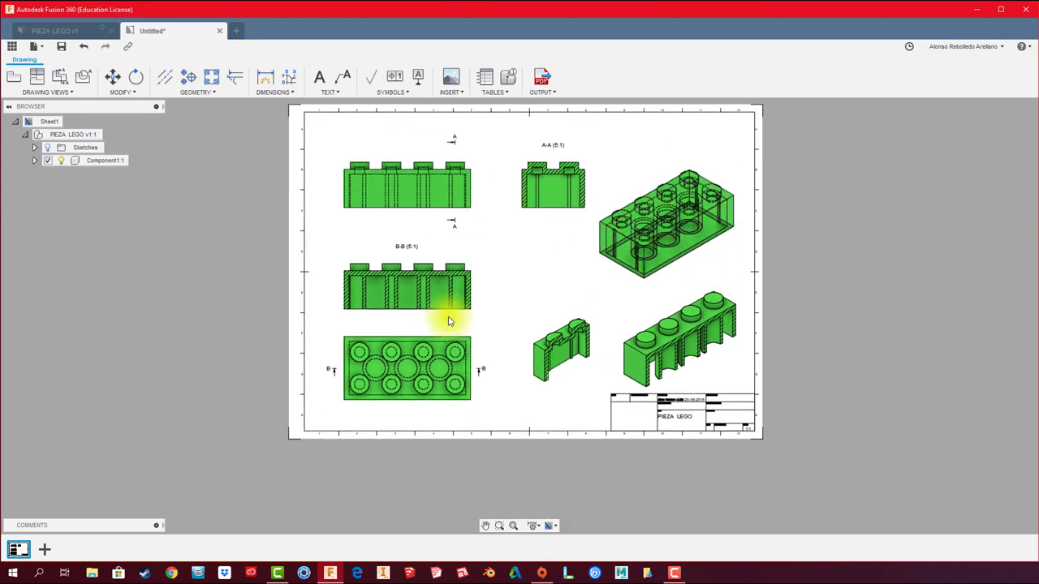
left_click(557, 529)
mouse_move(570, 512)
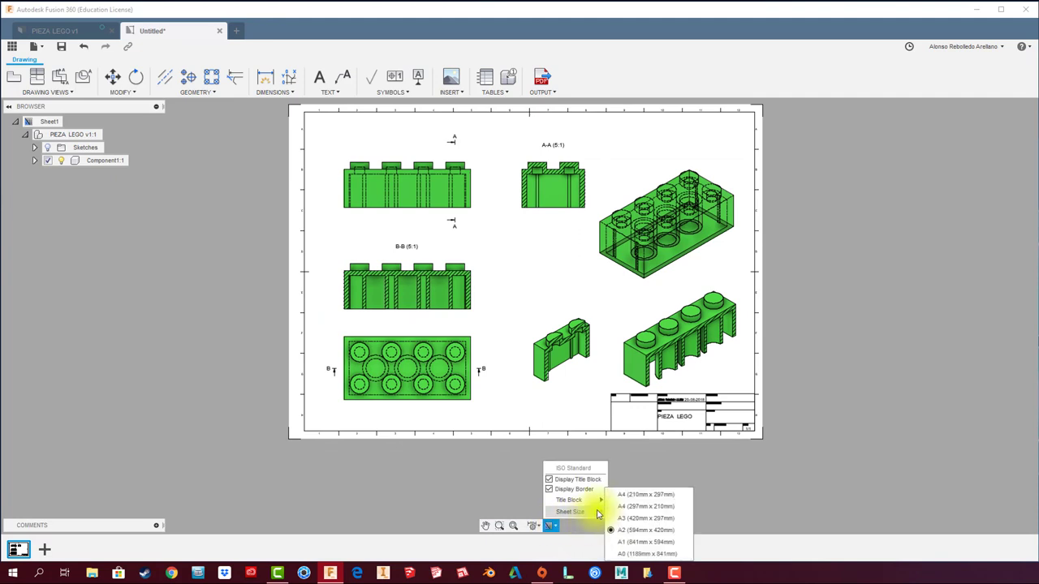
Enlarge the sheet to A1 and stack the three isometric views down the right side.
left_click(633, 542)
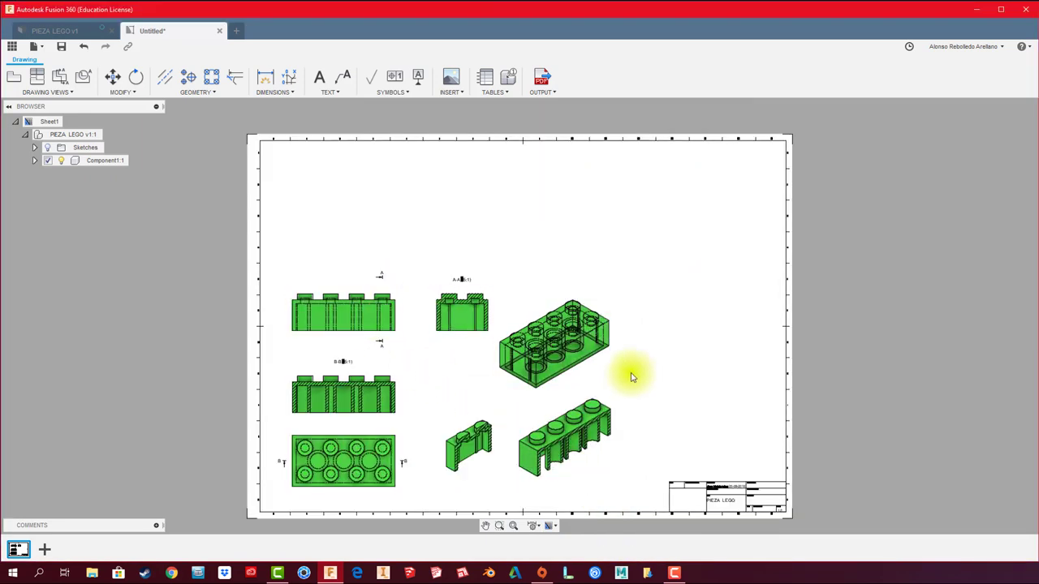
left_click(582, 375)
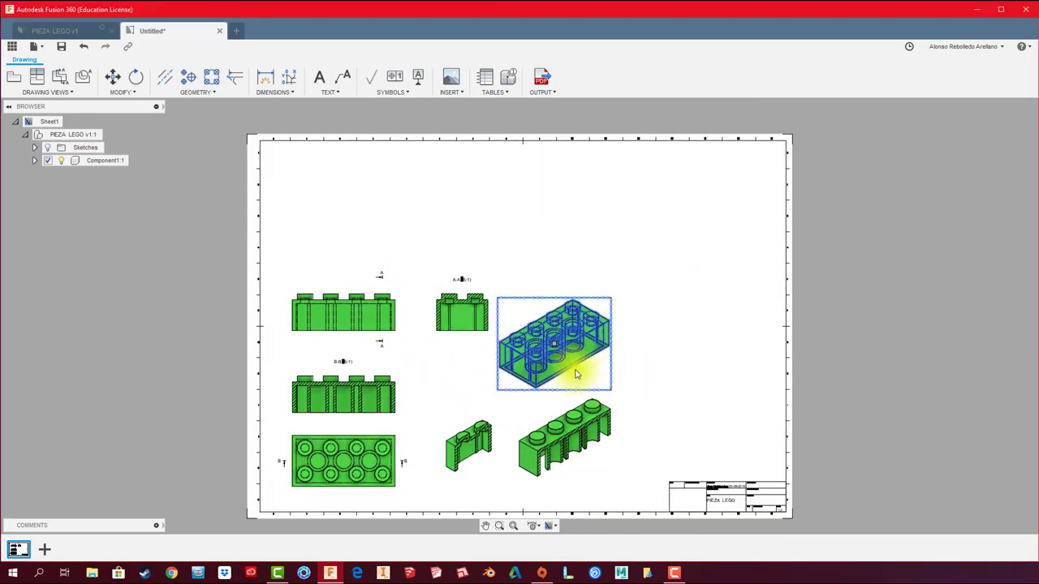
left_click(656, 293)
left_click(558, 349)
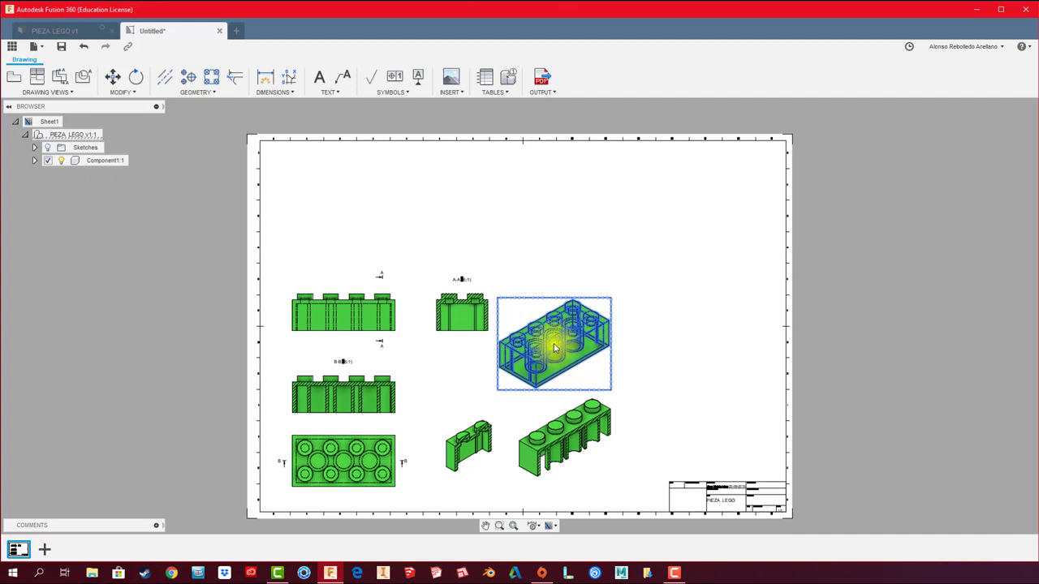
left_click_drag(554, 349, 682, 245)
left_click(565, 438)
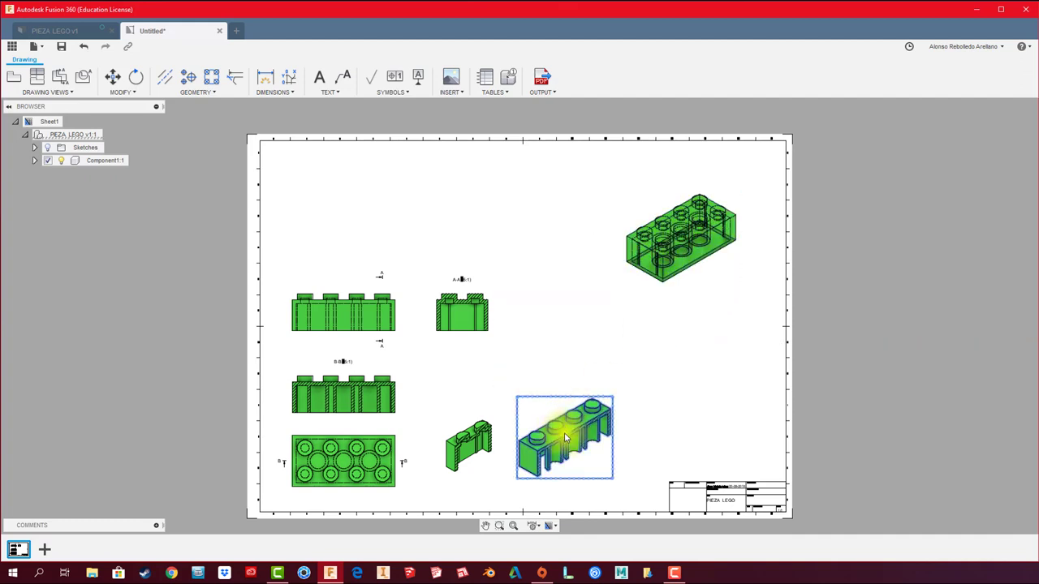
left_click_drag(566, 438, 683, 339)
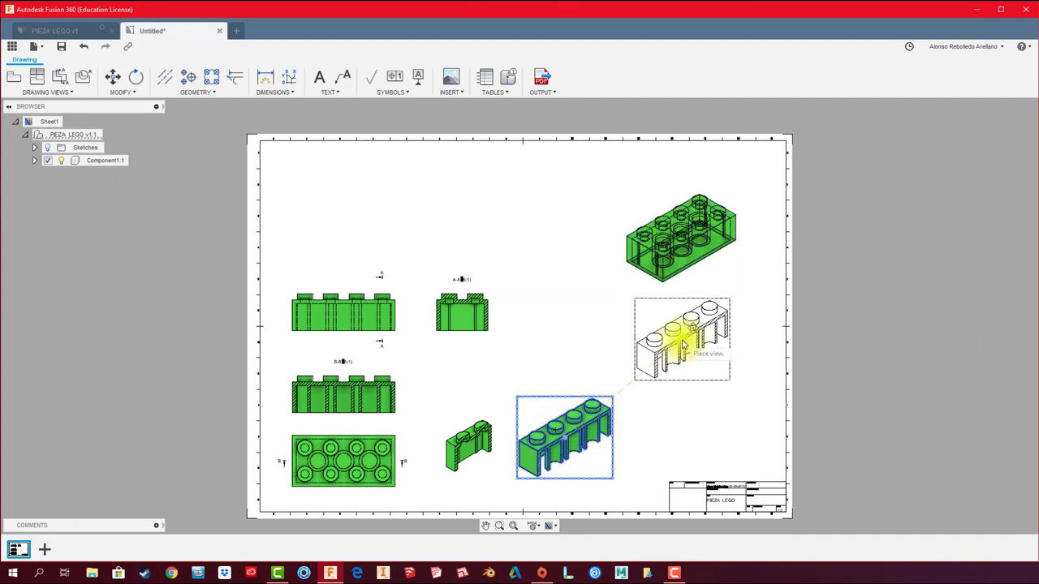
mouse_move(483, 442)
left_mouse_down()
mouse_move(680, 430)
mouse_move(588, 459)
left_mouse_up()
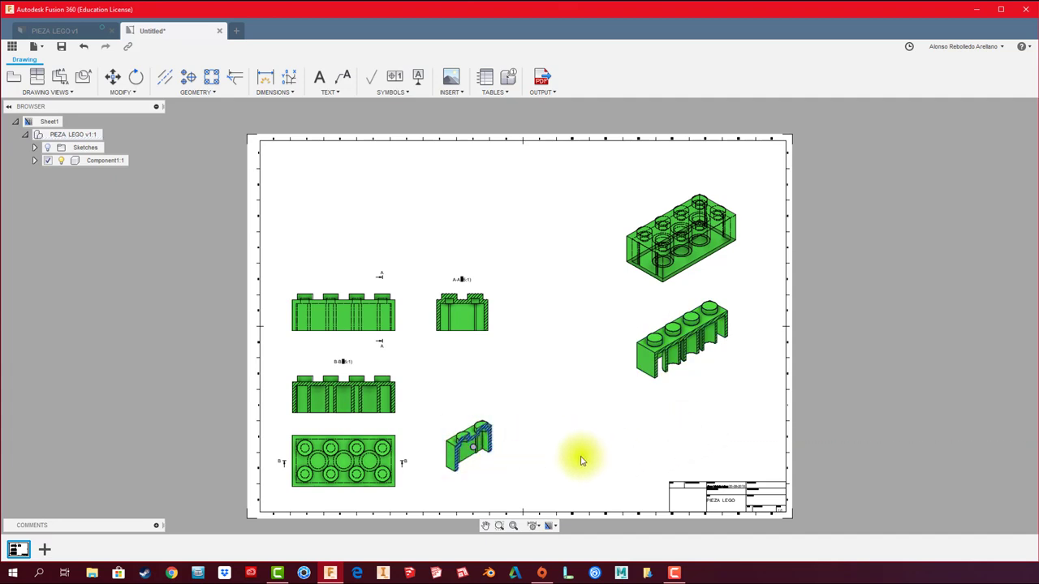
left_click(512, 467)
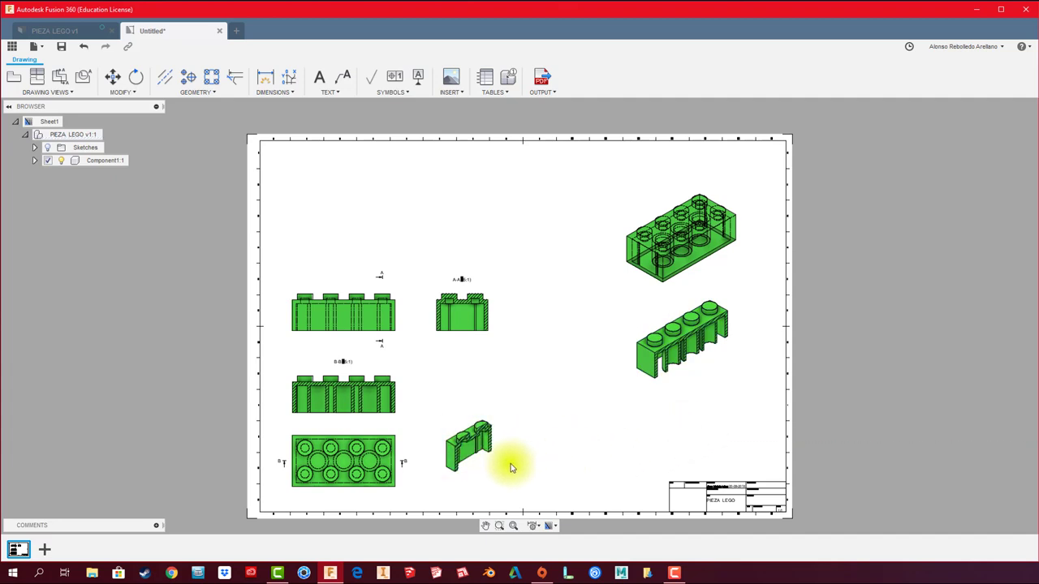
left_click(470, 451)
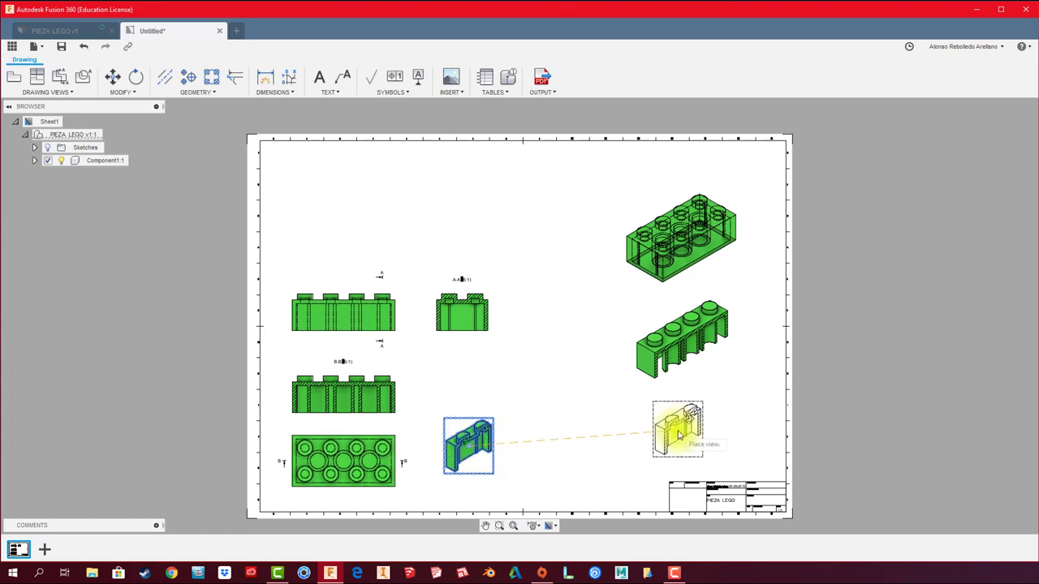
left_click(680, 433)
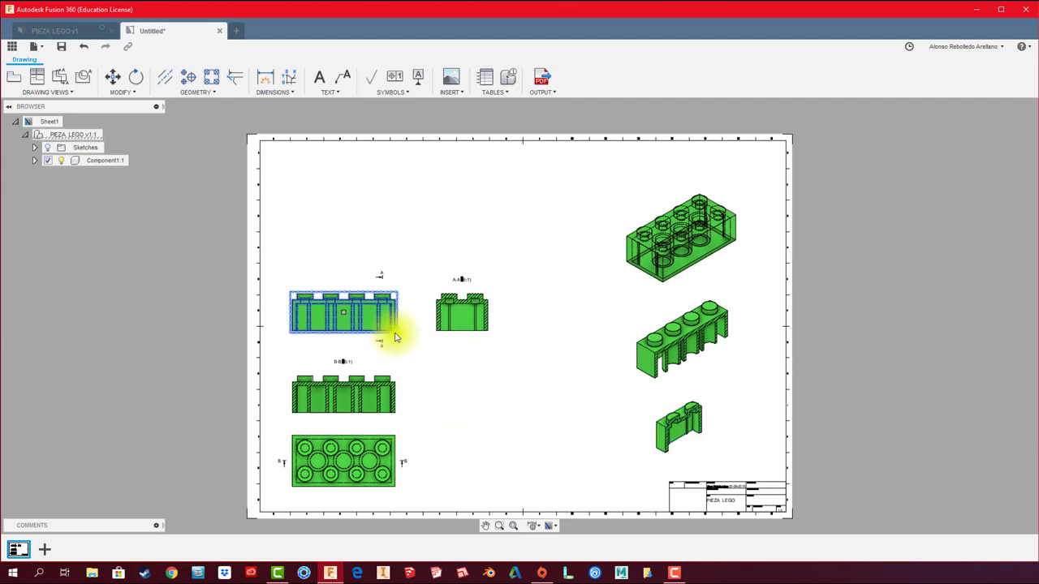
Move the front view, section A-A, section B-B and plan view higher on the sheet.
left_click_drag(346, 314, 342, 221)
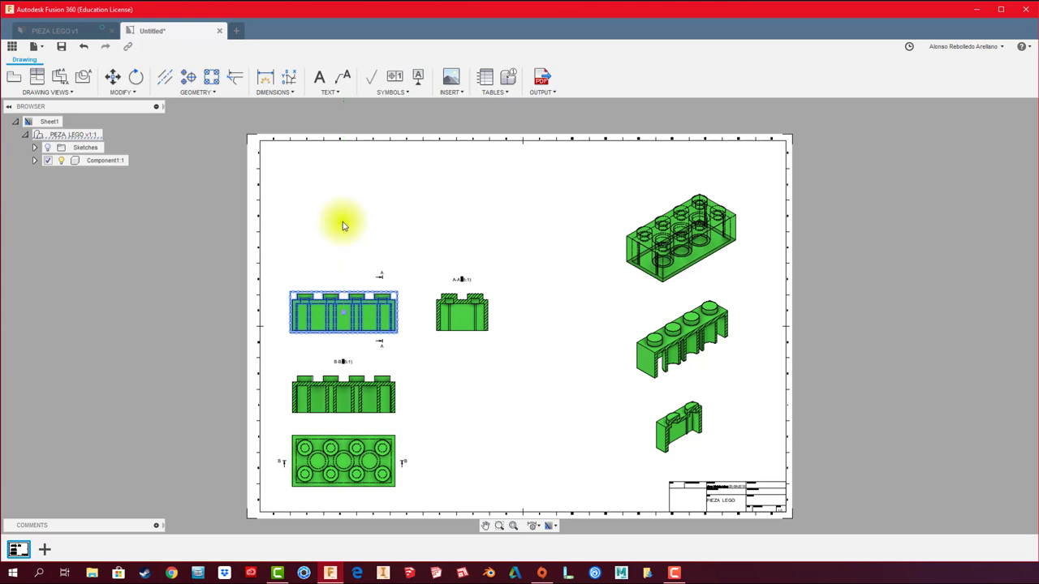
left_click(375, 380)
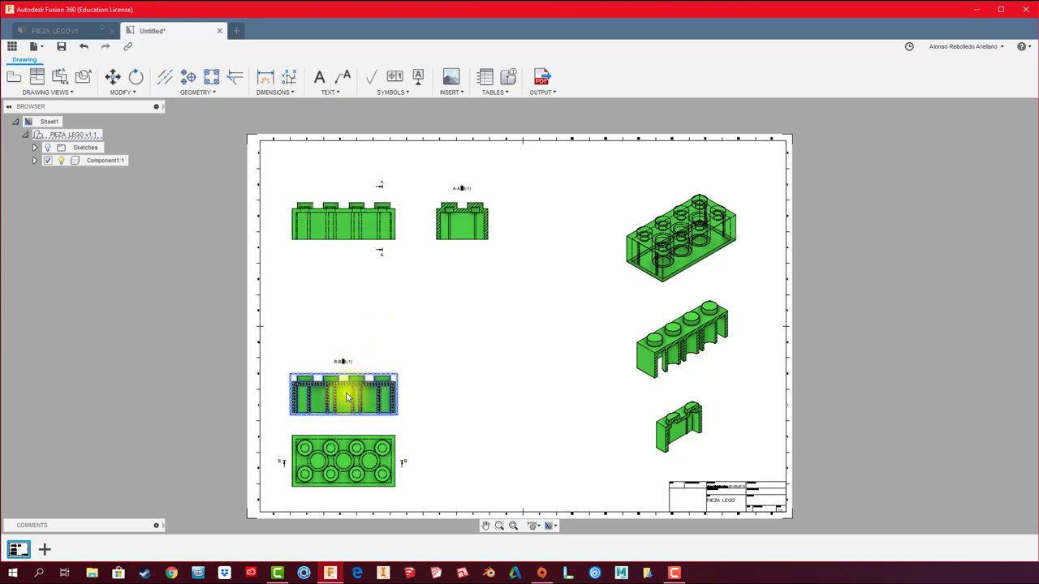
left_click(349, 338)
left_click(350, 403)
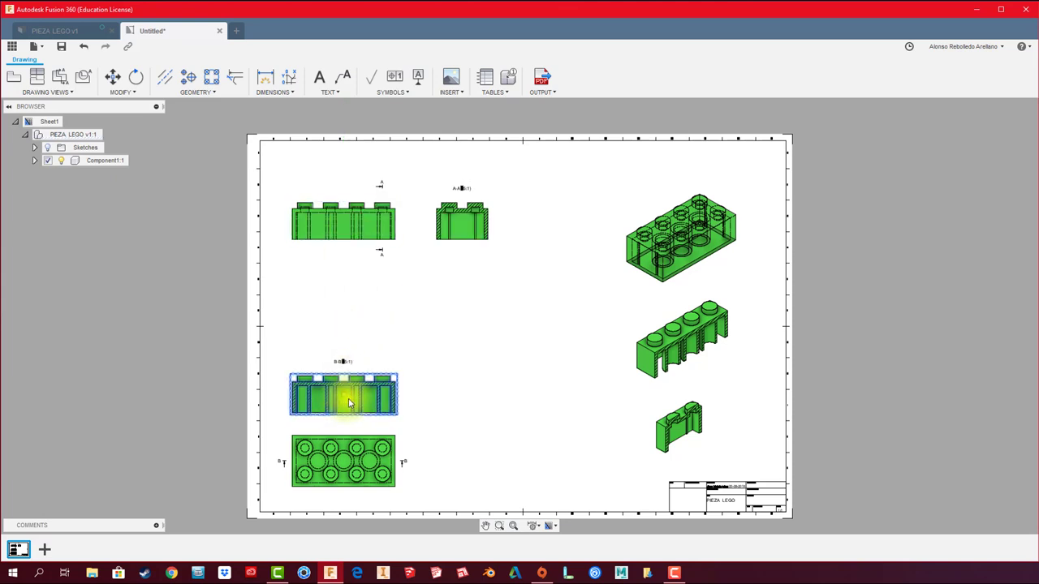
left_click_drag(344, 397, 343, 319)
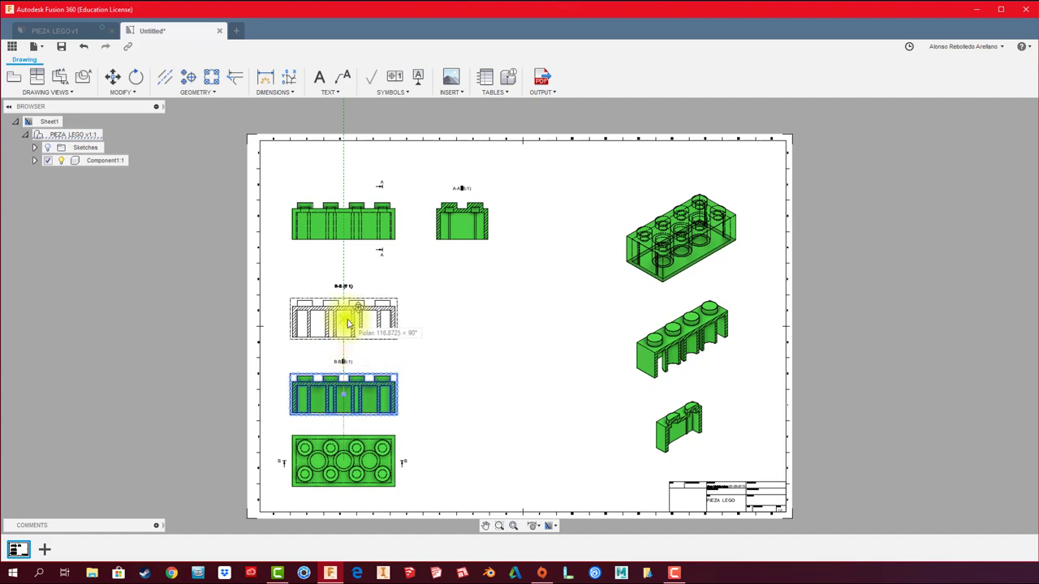
left_click(346, 468)
left_click_drag(345, 465, 344, 418)
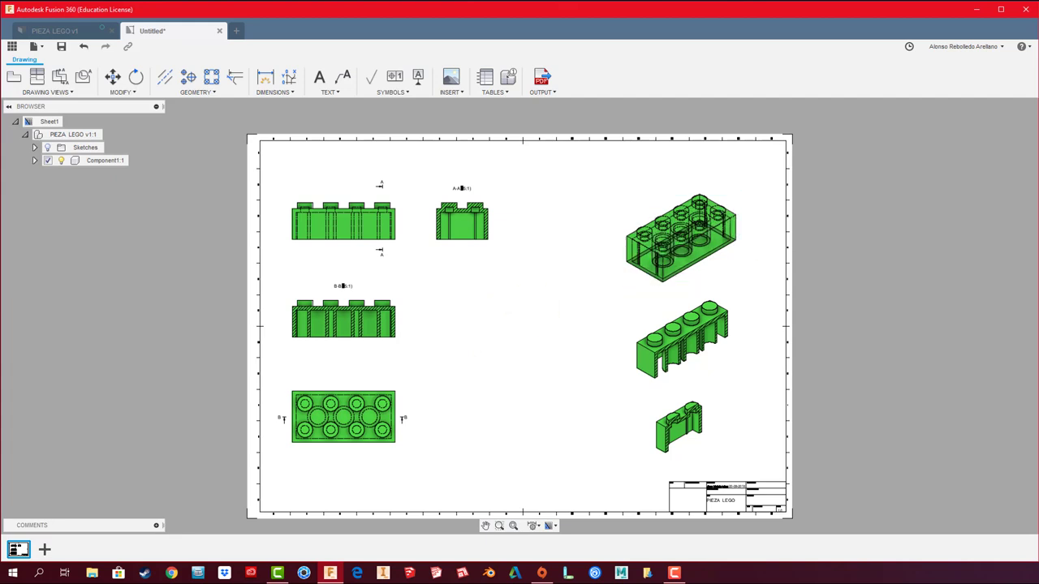
left_click(603, 254)
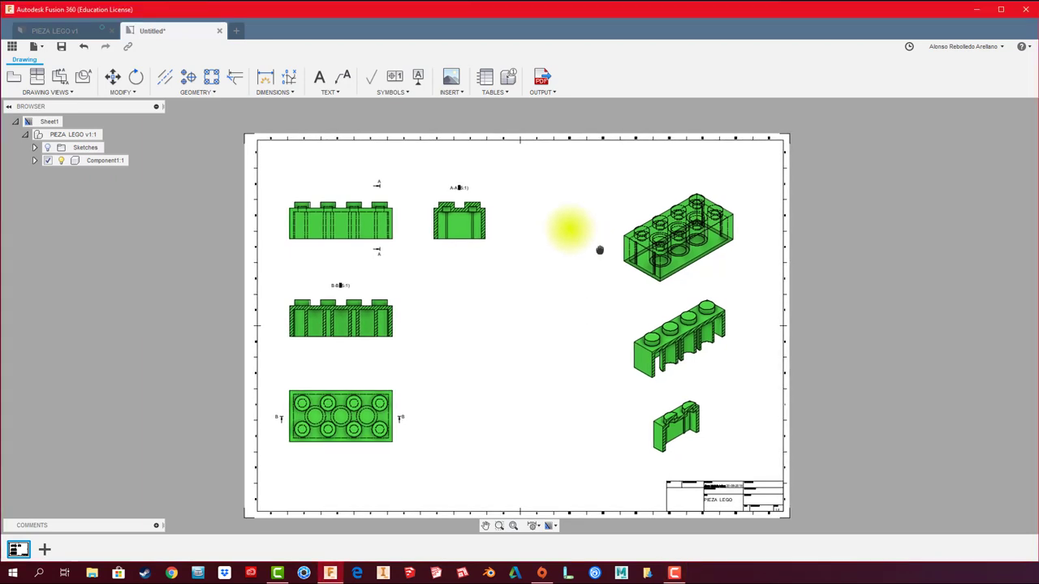
Place the parts list table at the sheet's top-right corner.
left_click(485, 78)
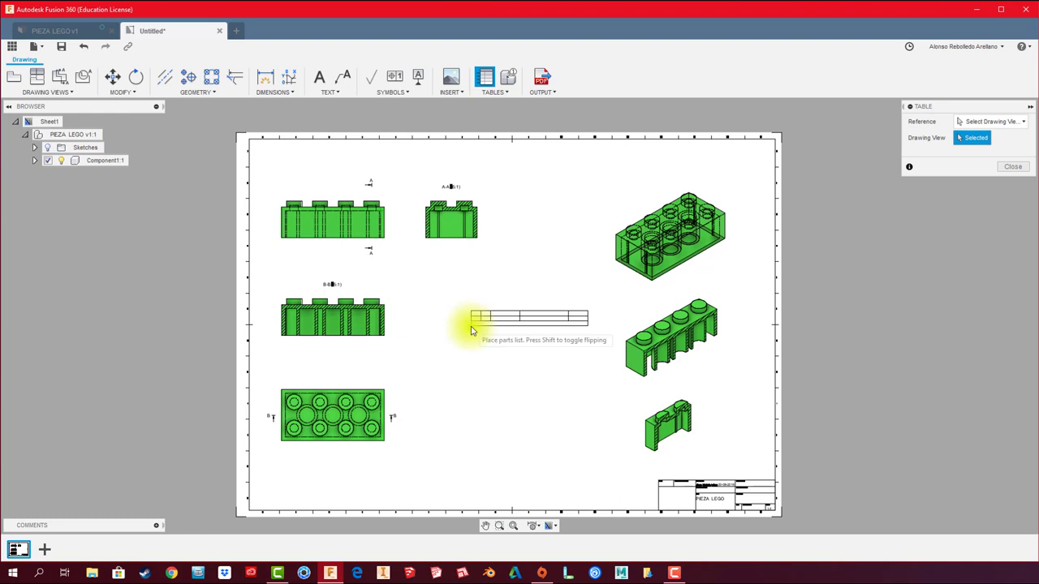
left_click(772, 147)
scroll(731, 146, "up", 2)
scroll(714, 149, "up", 2)
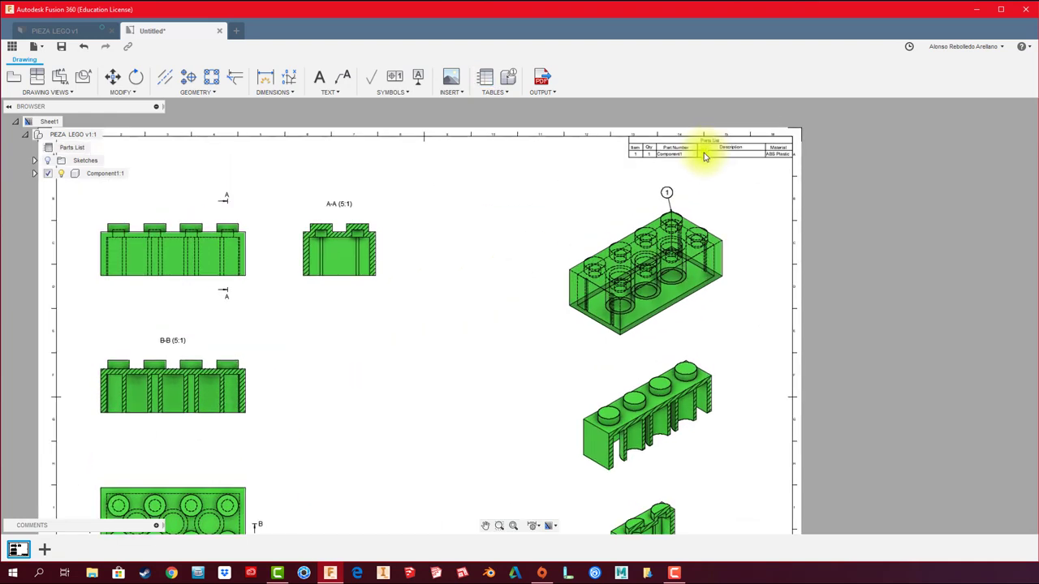
scroll(704, 154, "up", 2)
scroll(696, 171, "up", 2)
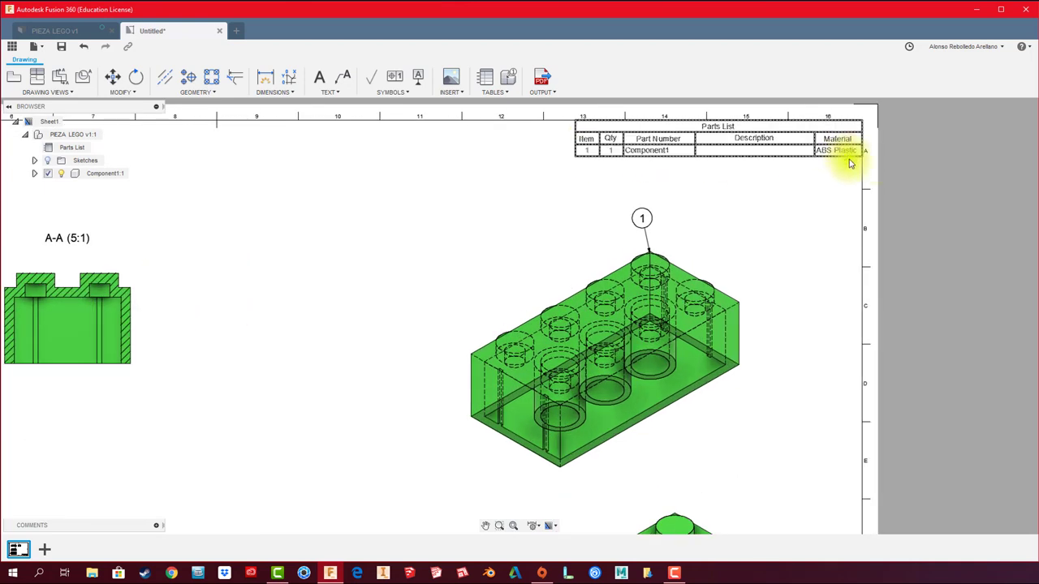
Move balloon 1 to a spot just above the isometric brick.
left_click(659, 215)
left_click(684, 206)
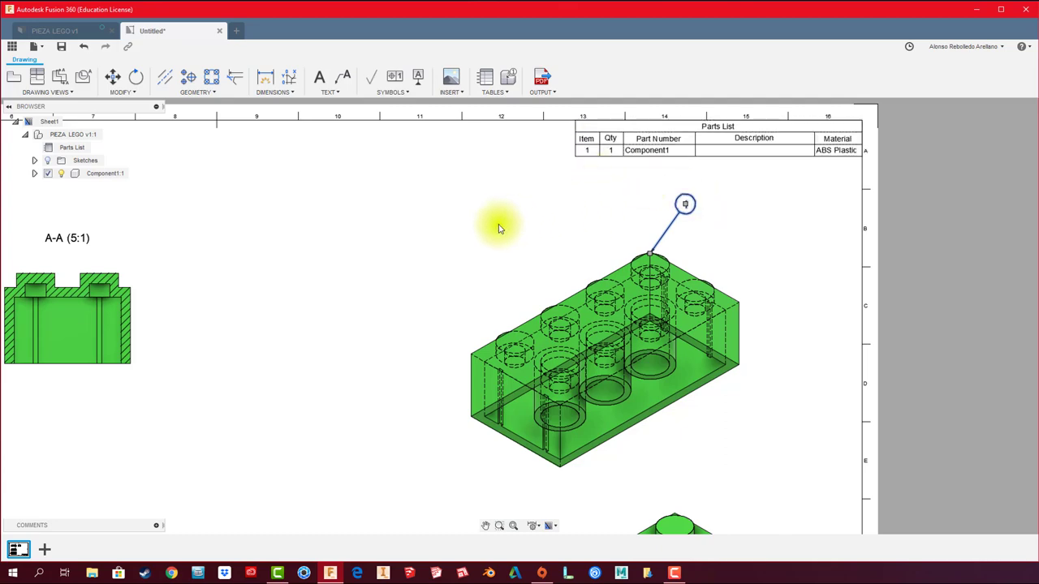
scroll(463, 246, "down", 2)
scroll(464, 246, "down", 2)
Zoom to the plan view and add a center mark pattern on the top row of studs.
scroll(441, 267, "down", 2)
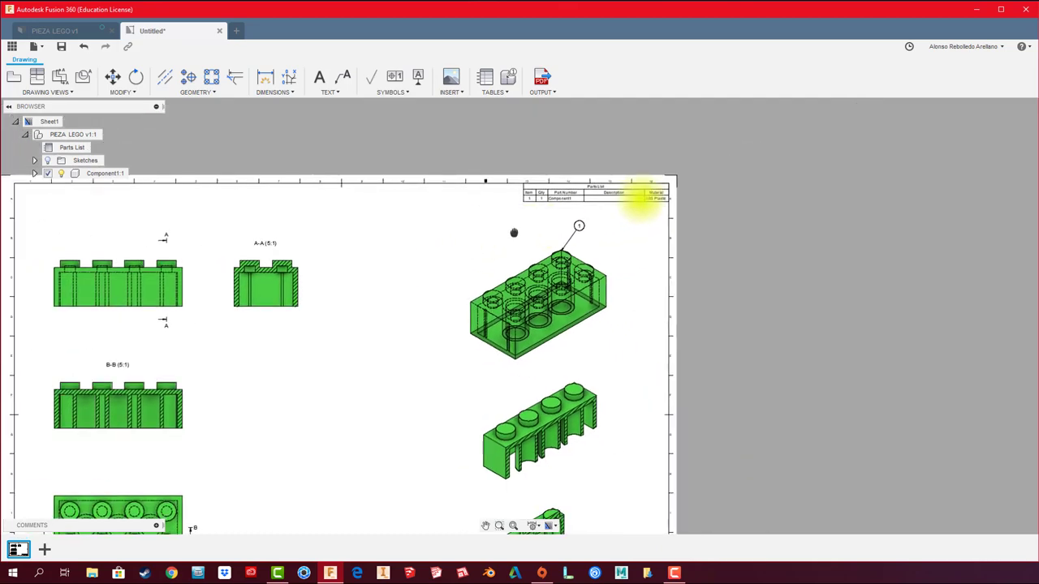
middle_click_drag(514, 232, 682, 173)
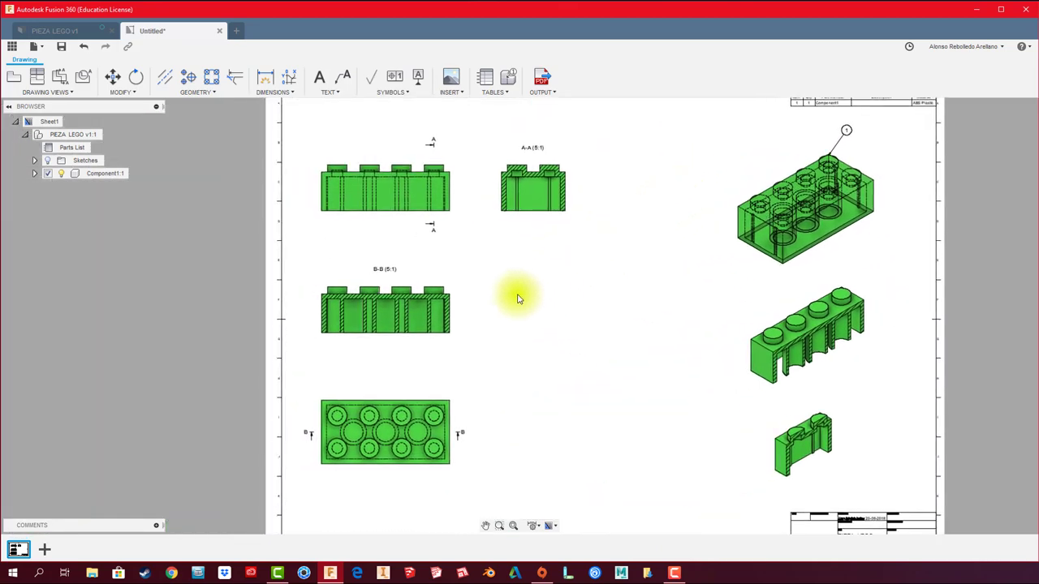
middle_click_drag(529, 376, 572, 348)
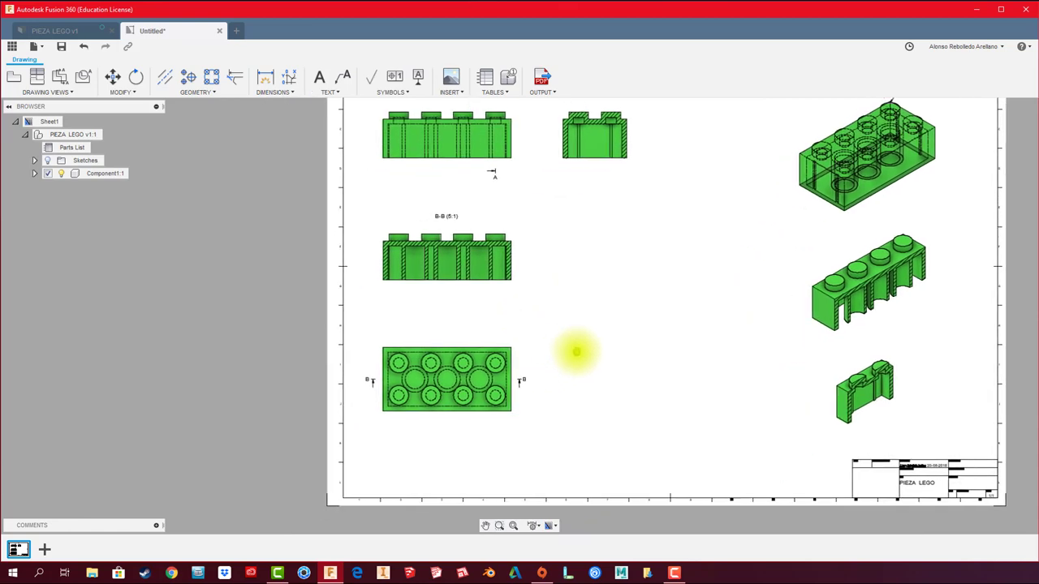
scroll(476, 420, "up", 1)
scroll(475, 421, "up", 2)
scroll(476, 422, "up", 1)
middle_click_drag(475, 422, 487, 417)
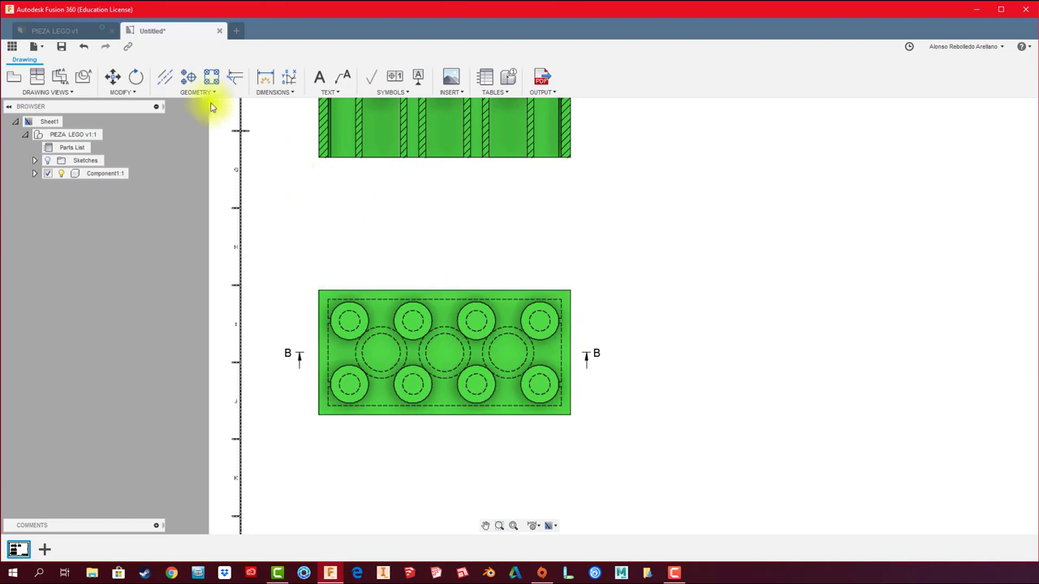
left_click(211, 77)
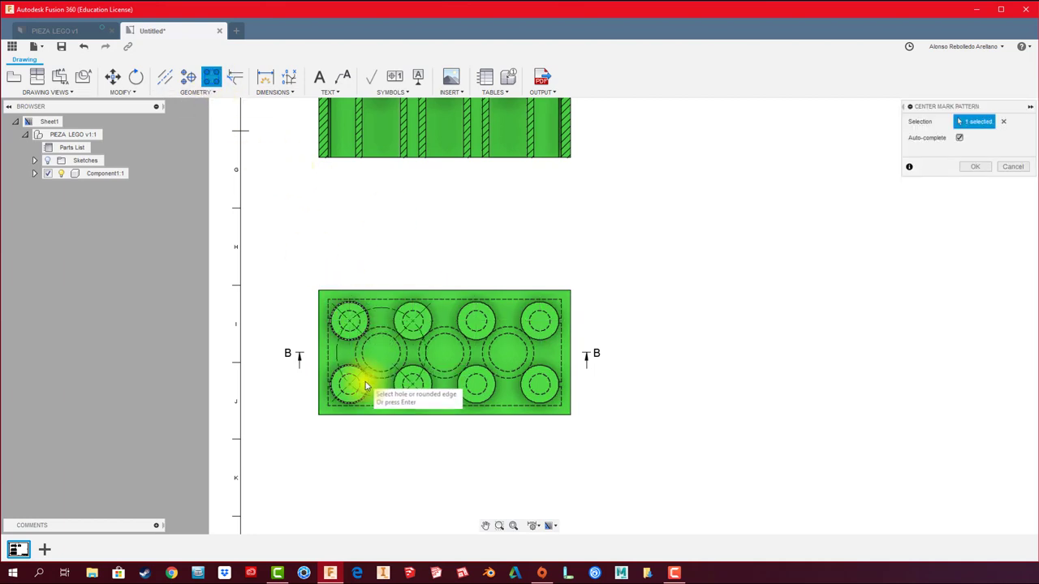
left_click(410, 321)
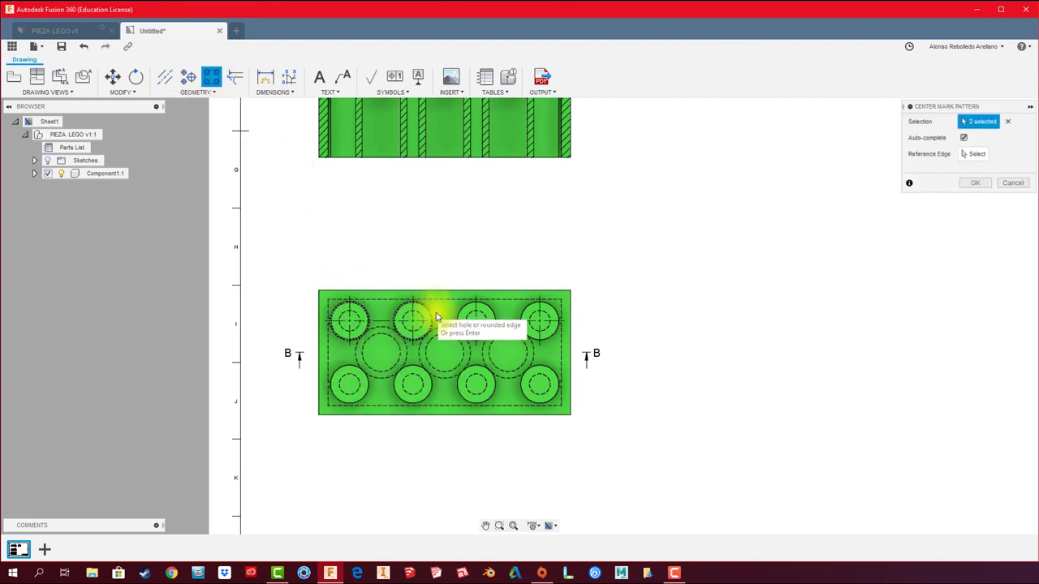
left_click(473, 310)
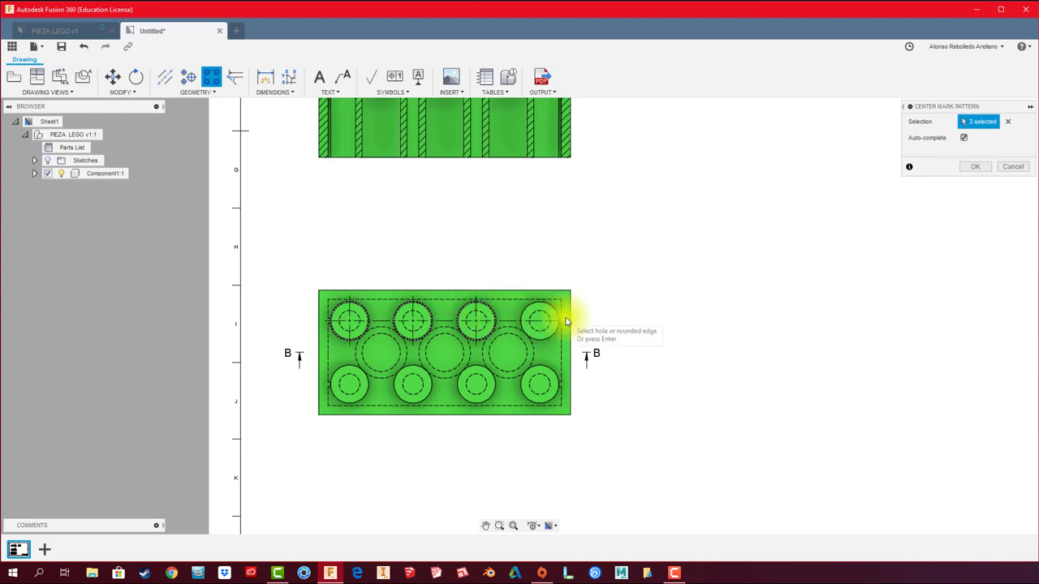
right_click(559, 320)
left_click(591, 320)
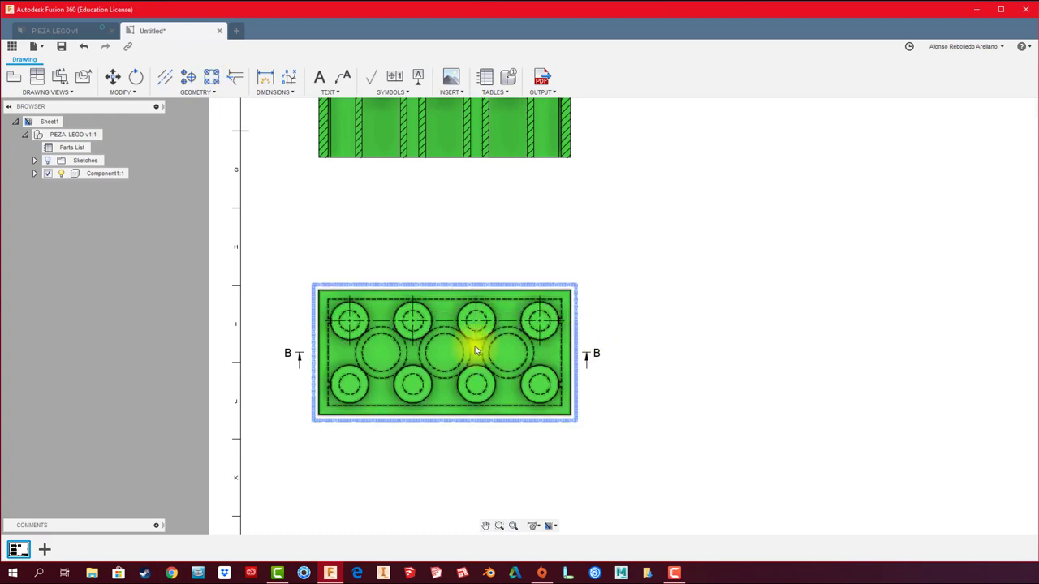
Add a second center mark pattern on the lower row of four studs.
left_click(211, 77)
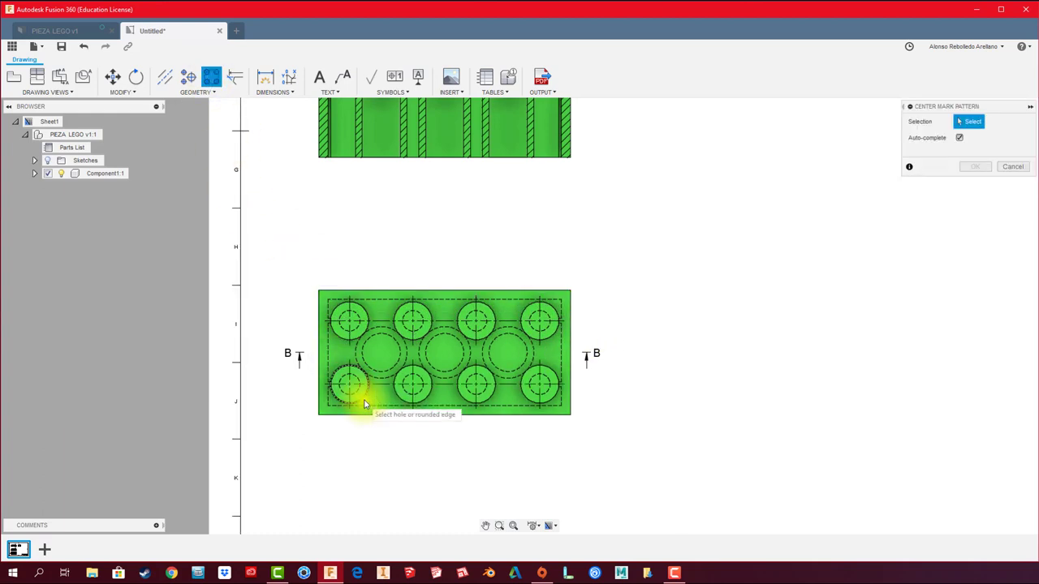
left_click(404, 399)
left_click(467, 400)
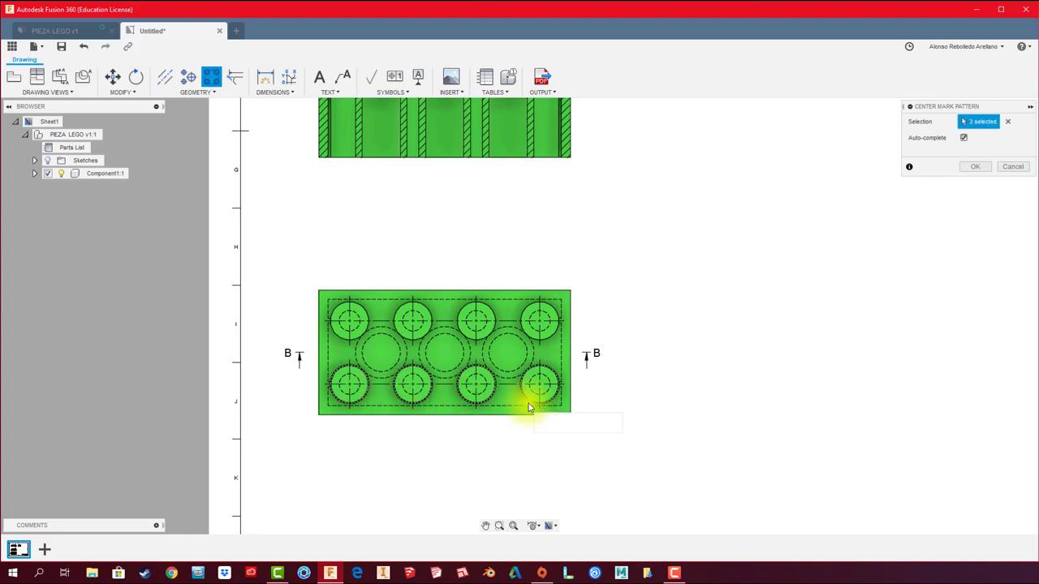
left_click(530, 401)
right_click(530, 401)
left_click(559, 422)
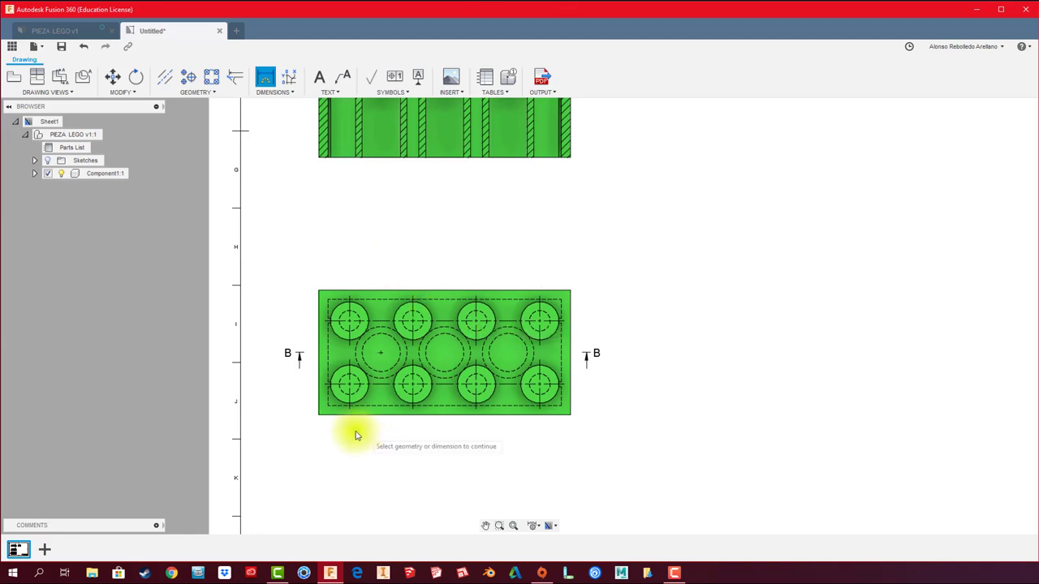
Dimension the 8.00 stud spacings: three along the lower row and one vertical on the left.
left_click(412, 413)
left_click(399, 444)
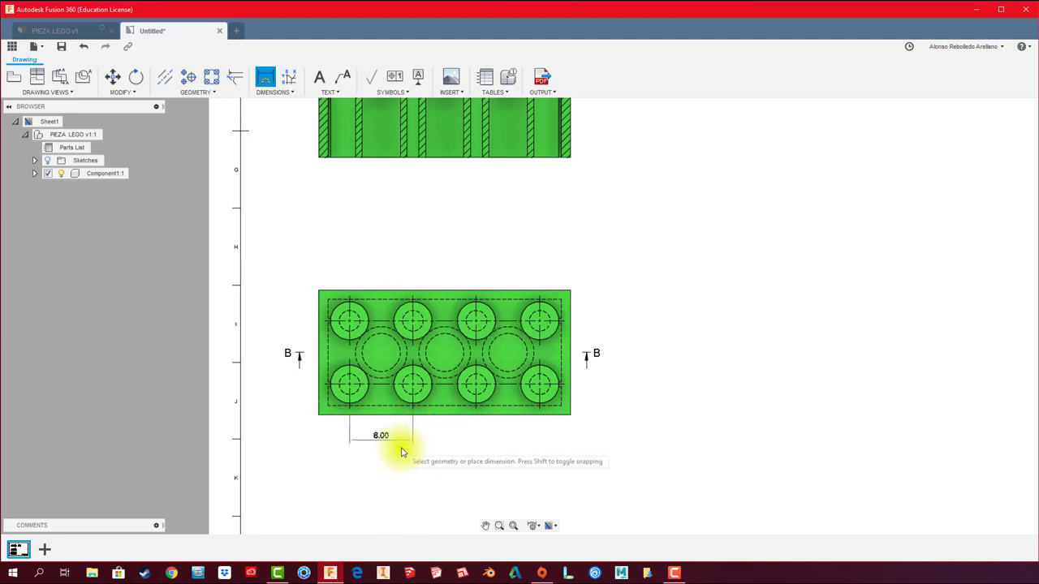
left_click(474, 413)
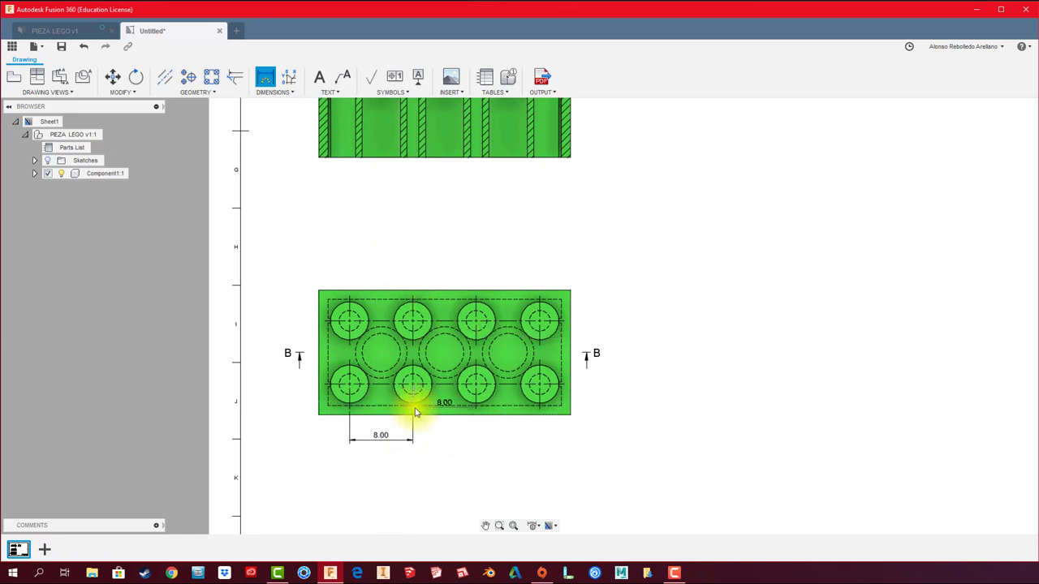
left_click(424, 441)
left_click(476, 413)
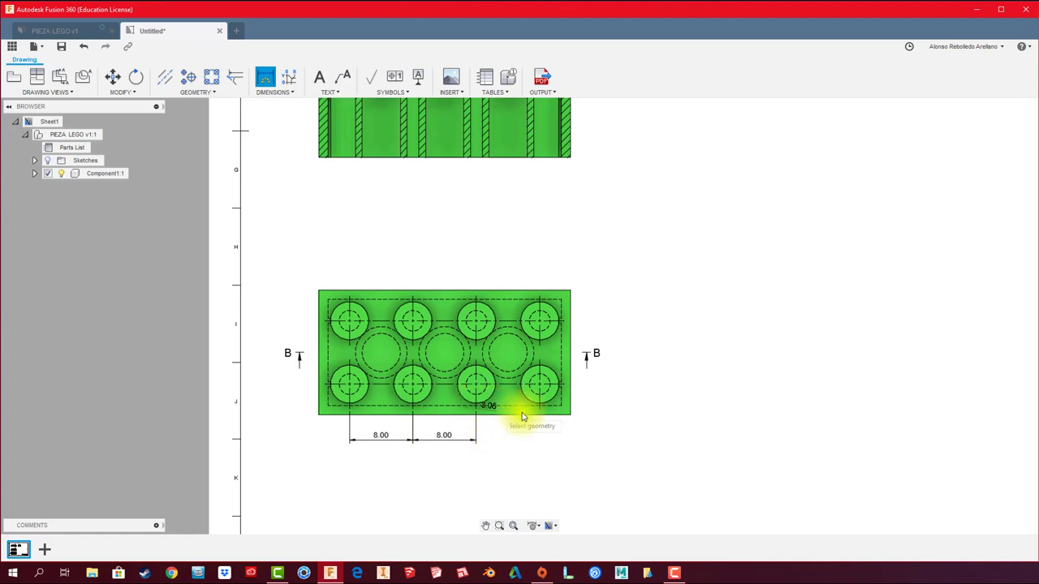
left_click(519, 439)
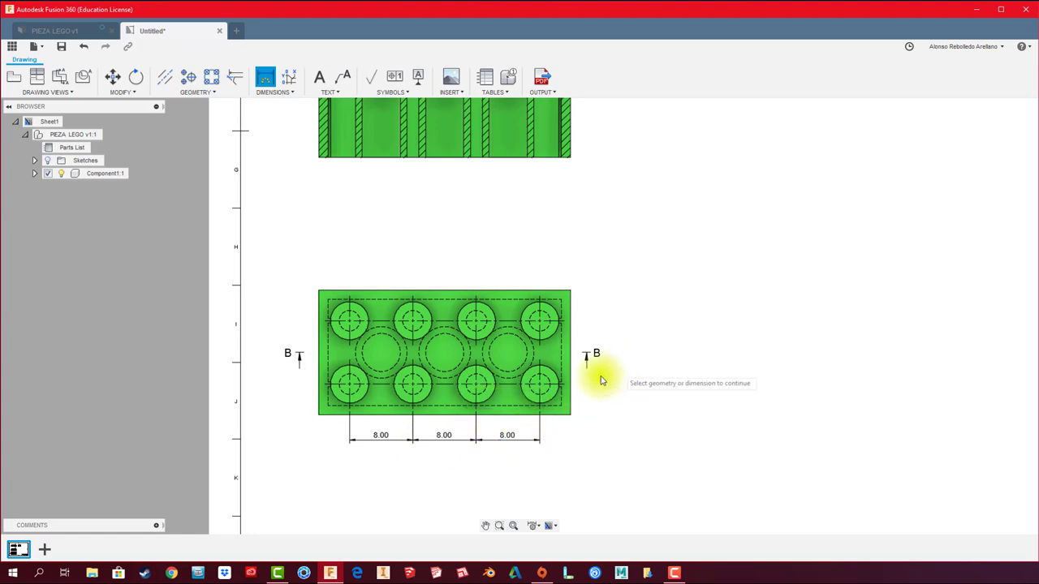
left_click(292, 389)
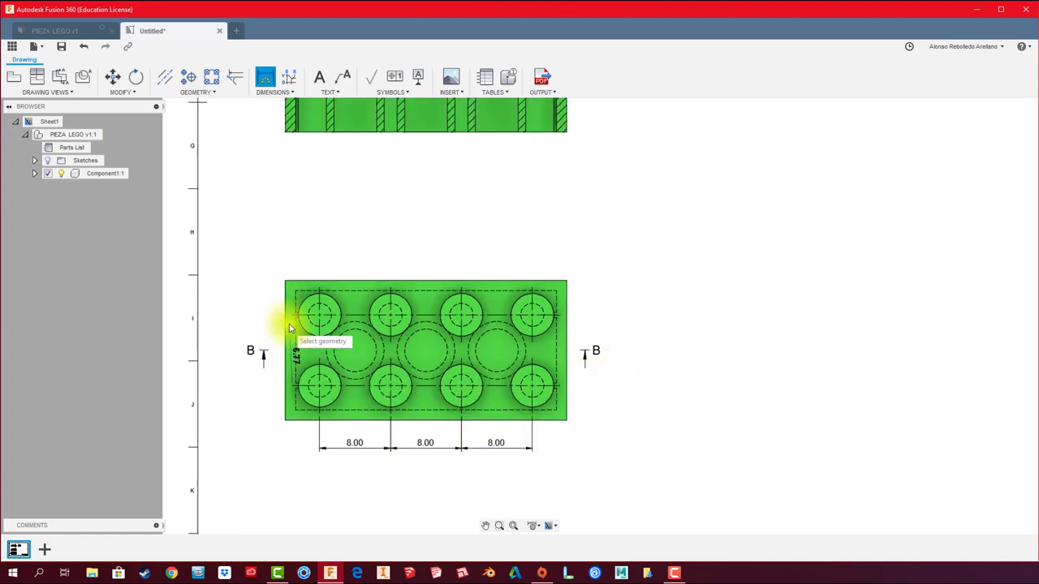
left_click(289, 315)
left_click(239, 375)
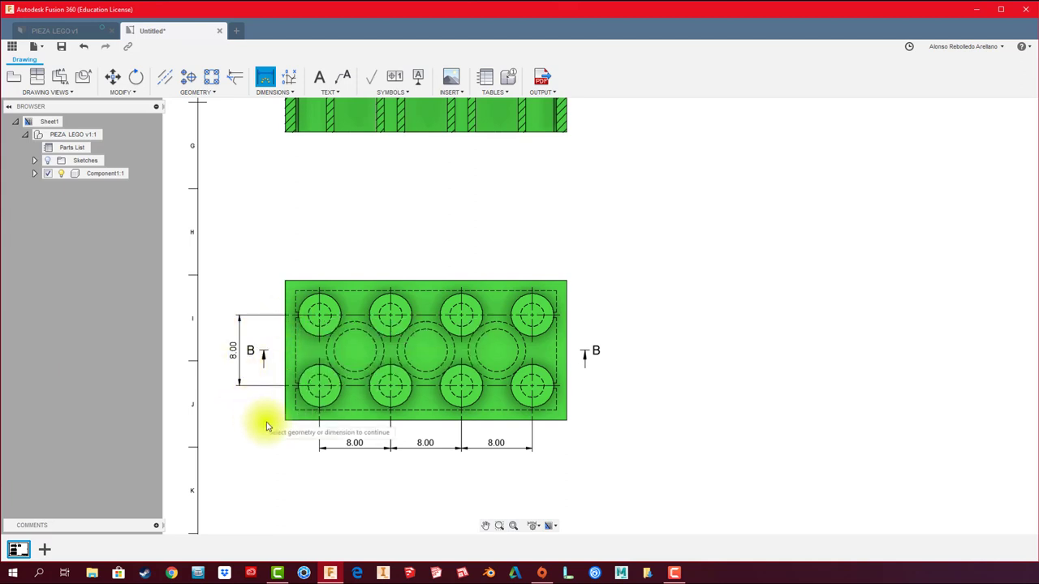
Add center marks to the four visible studs of the isometric view.
scroll(290, 436, "down", 2)
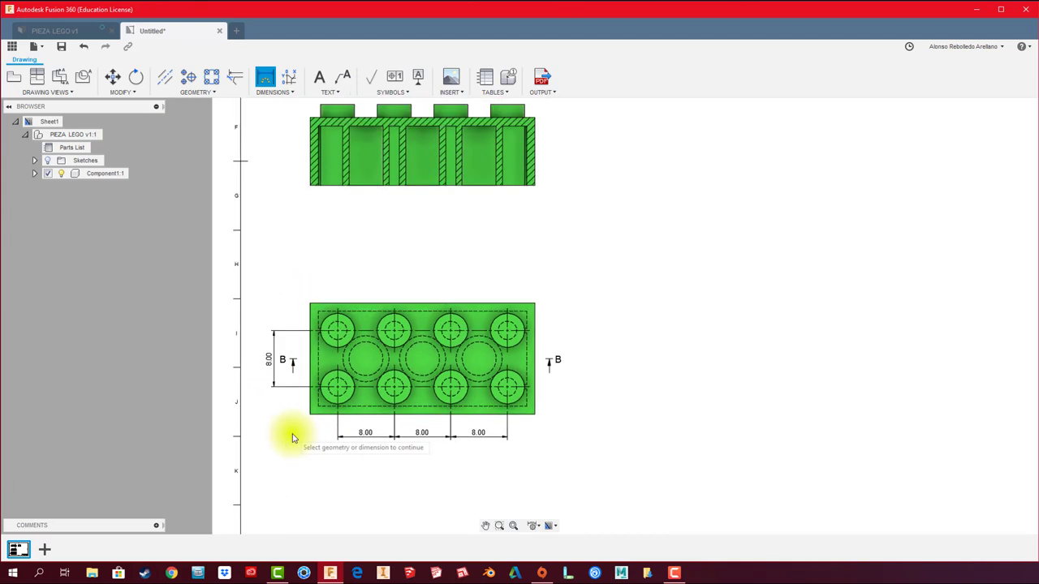
scroll(473, 420, "down", 2)
scroll(551, 399, "down", 1)
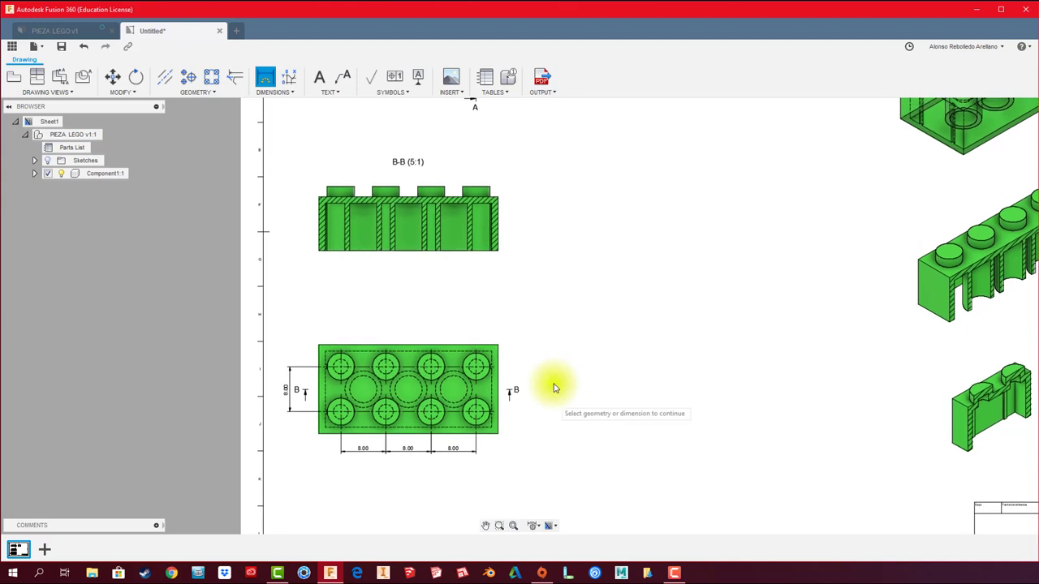
mouse_move(550, 383)
middle_mouse_down()
mouse_move(499, 406)
mouse_move(508, 427)
middle_mouse_up()
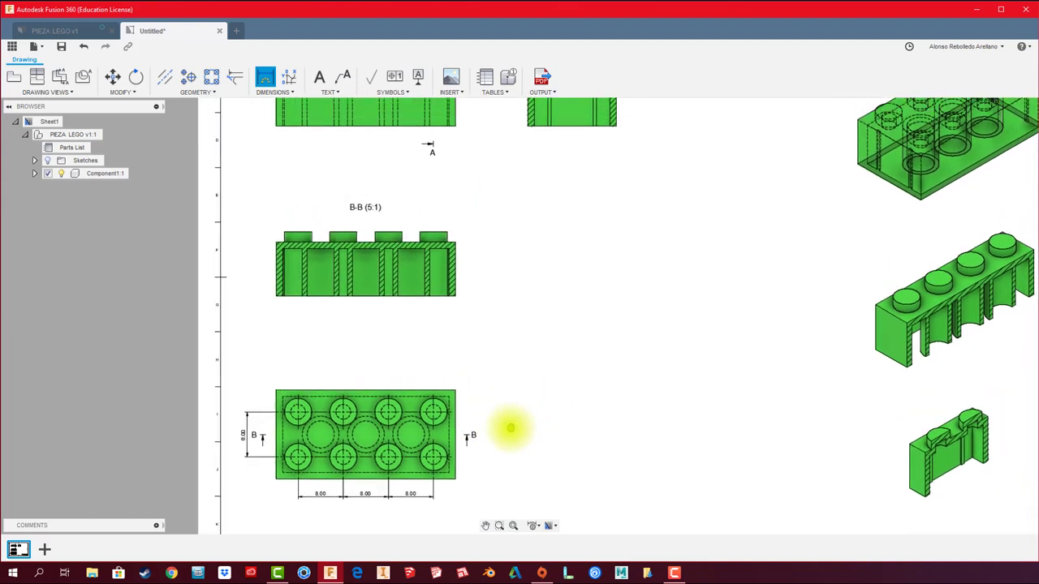
scroll(511, 425, "down", 1)
left_click(863, 313)
left_click(892, 298)
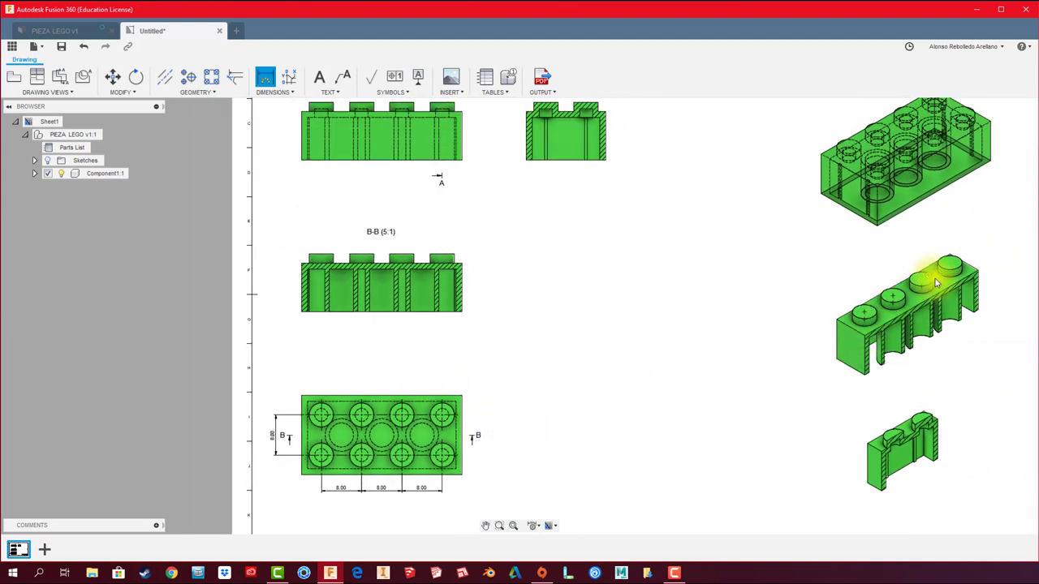
left_click(921, 281)
left_click(949, 265)
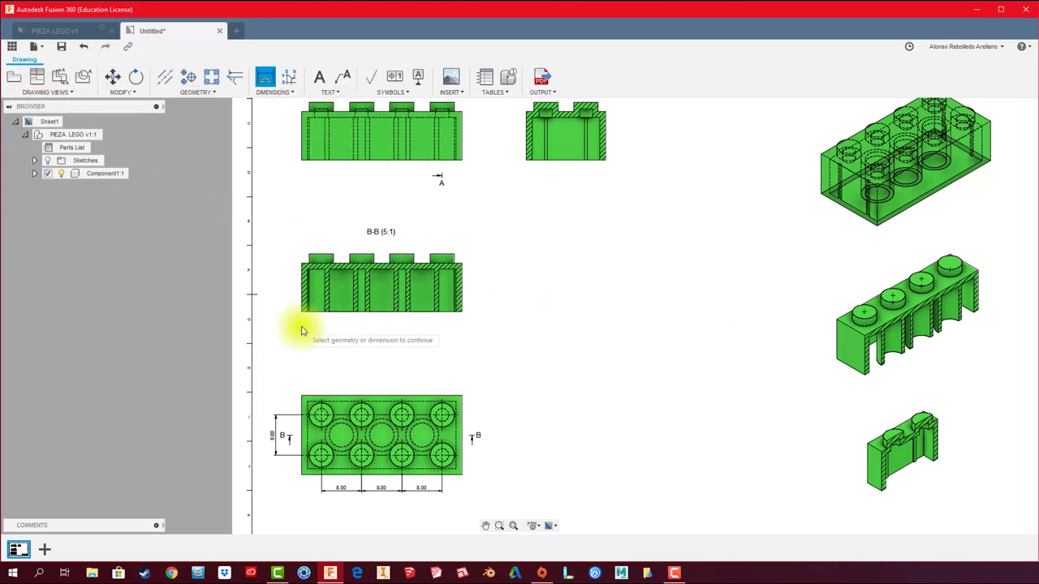
Dimension the bottom view's 31.80 overall length above it and 15.80 width at right.
scroll(301, 329, "up", 1)
scroll(332, 365, "up", 1)
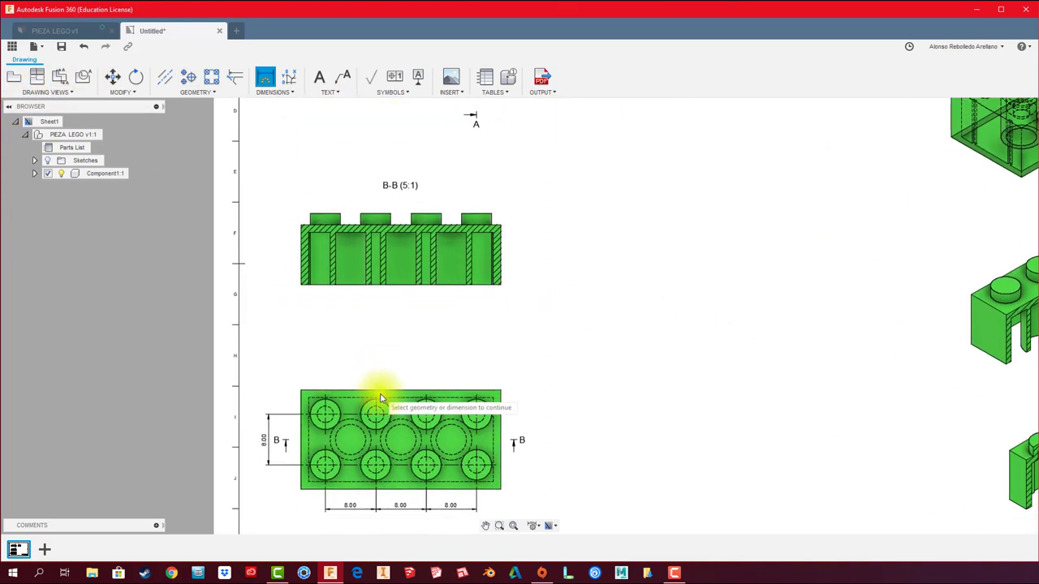
left_click(381, 398)
left_click(408, 365)
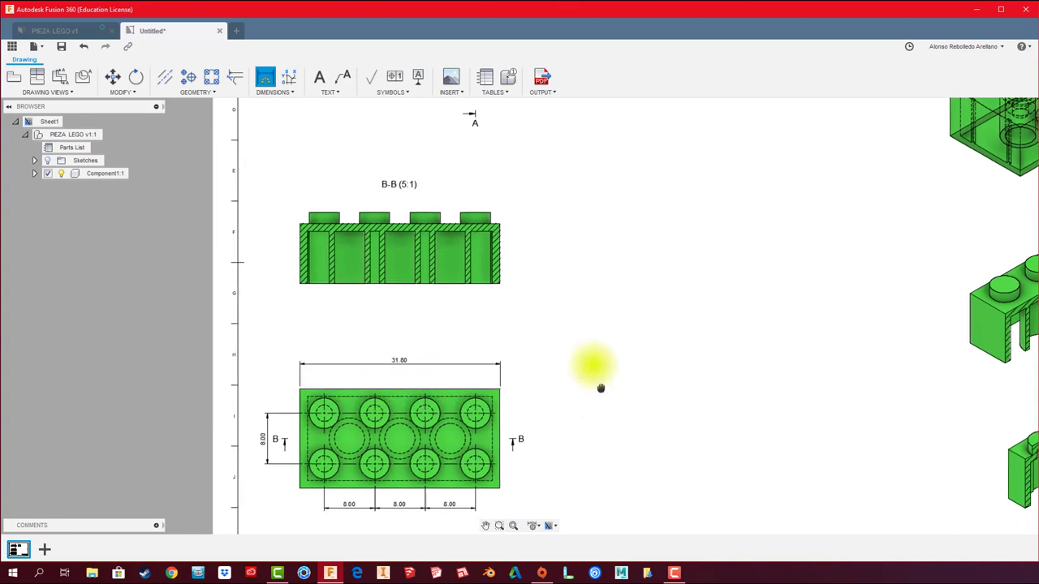
scroll(497, 381, "up", 1)
left_click(480, 388)
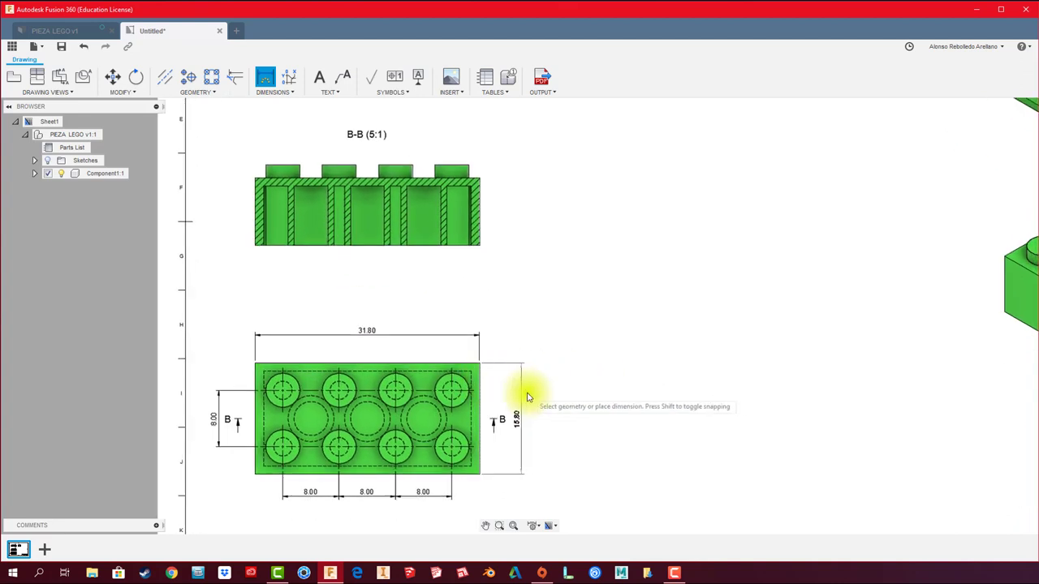
left_click(522, 396)
scroll(562, 357, "down", 1)
scroll(559, 382, "down", 1)
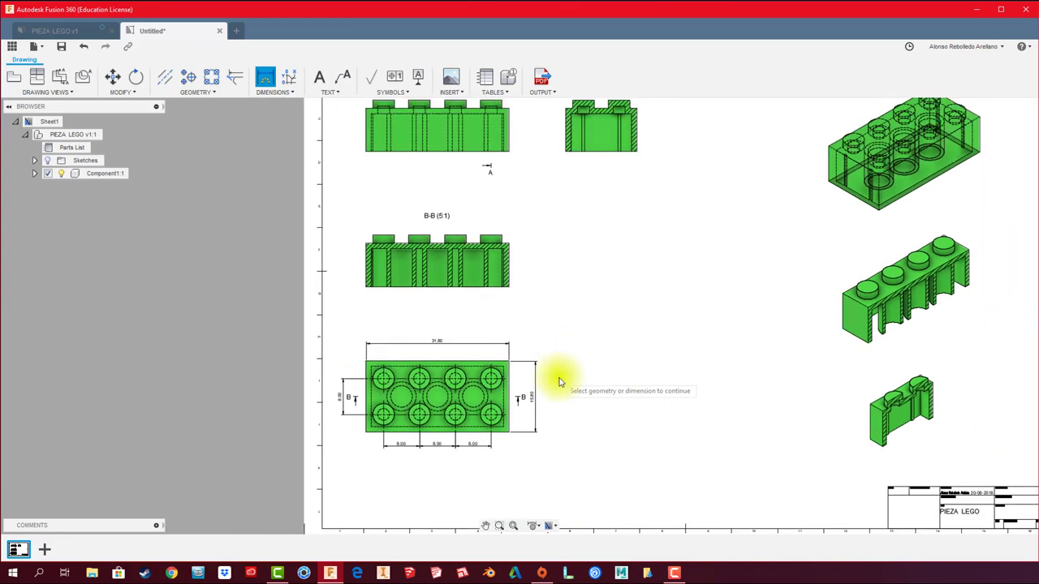
scroll(444, 267, "up", 2)
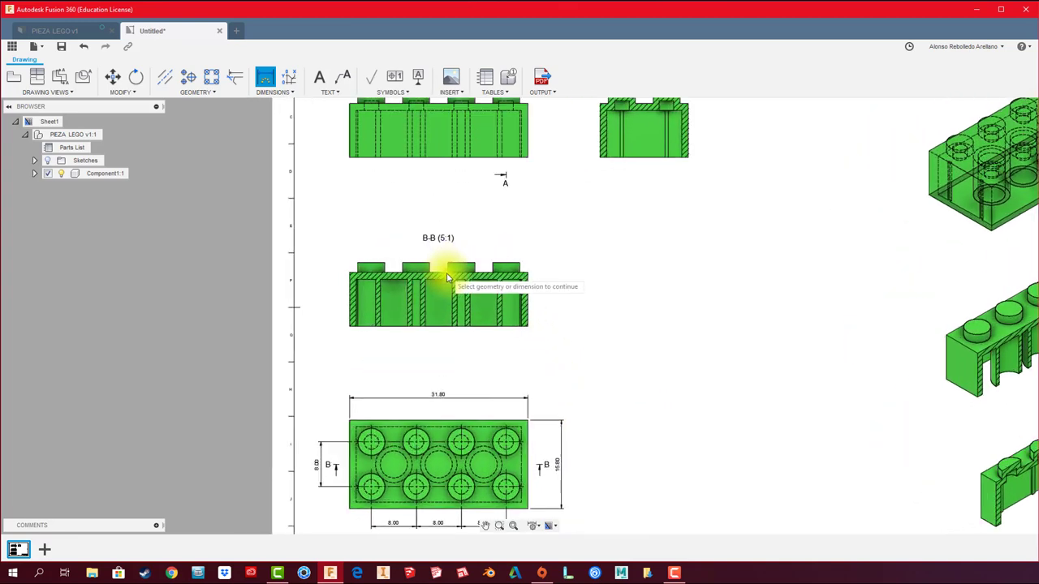
scroll(495, 300, "up", 1)
scroll(506, 301, "down", 1)
scroll(508, 307, "down", 1)
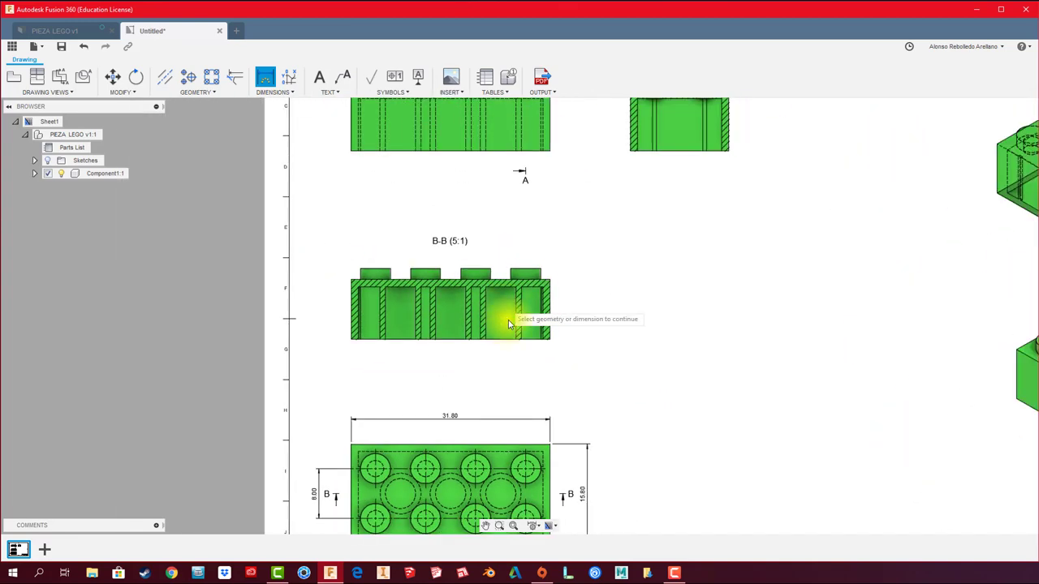
scroll(510, 319, "down", 1)
scroll(552, 320, "up", 1)
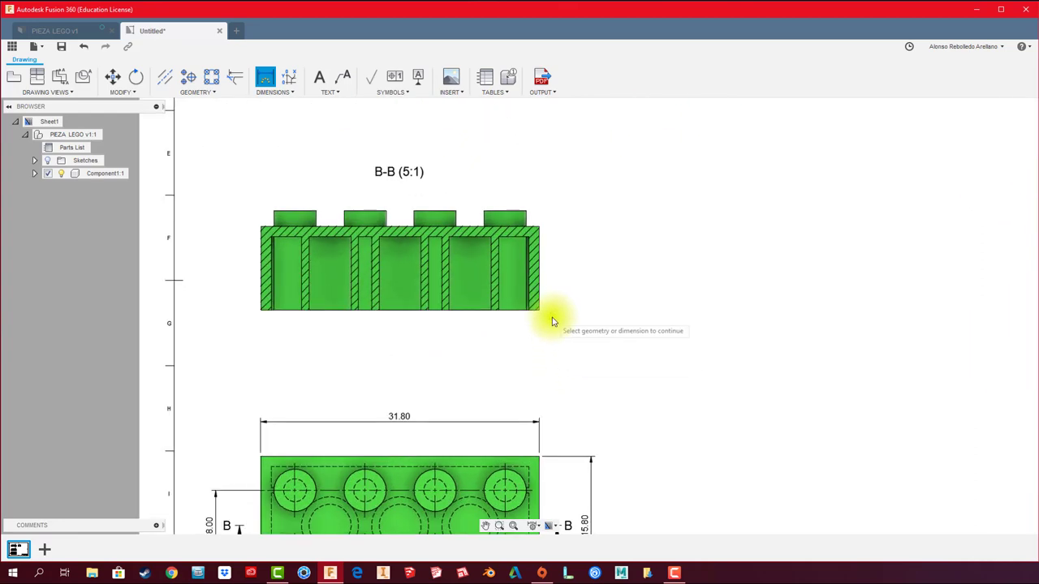
scroll(522, 314, "up", 1)
scroll(542, 333, "up", 1)
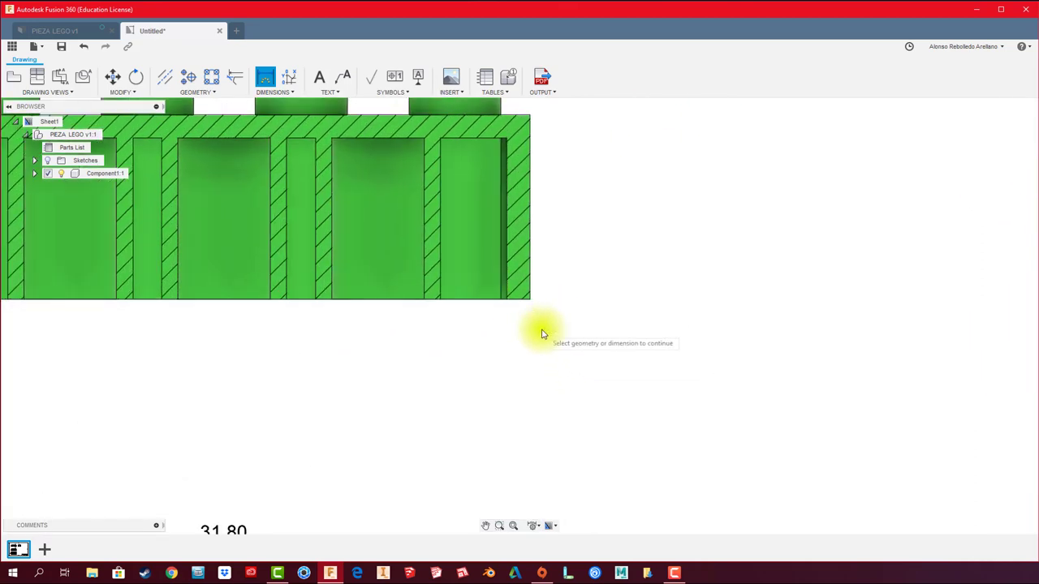
Dimension section B-B's side wall and top wall, both 1.20 thick.
left_click(507, 305)
left_click(541, 371)
scroll(639, 327, "down", 1)
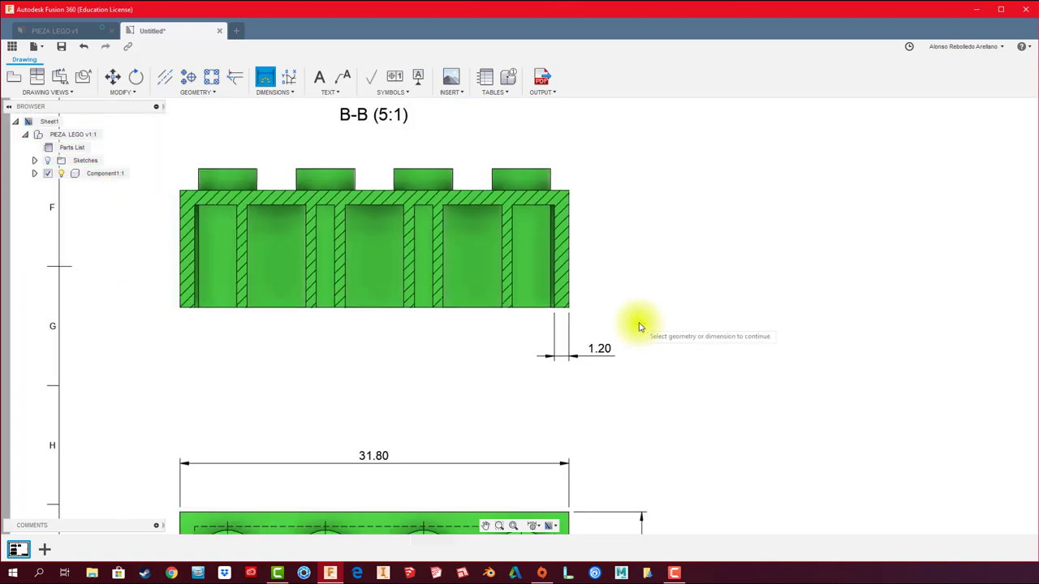
scroll(639, 327, "down", 1)
scroll(374, 253, "up", 2)
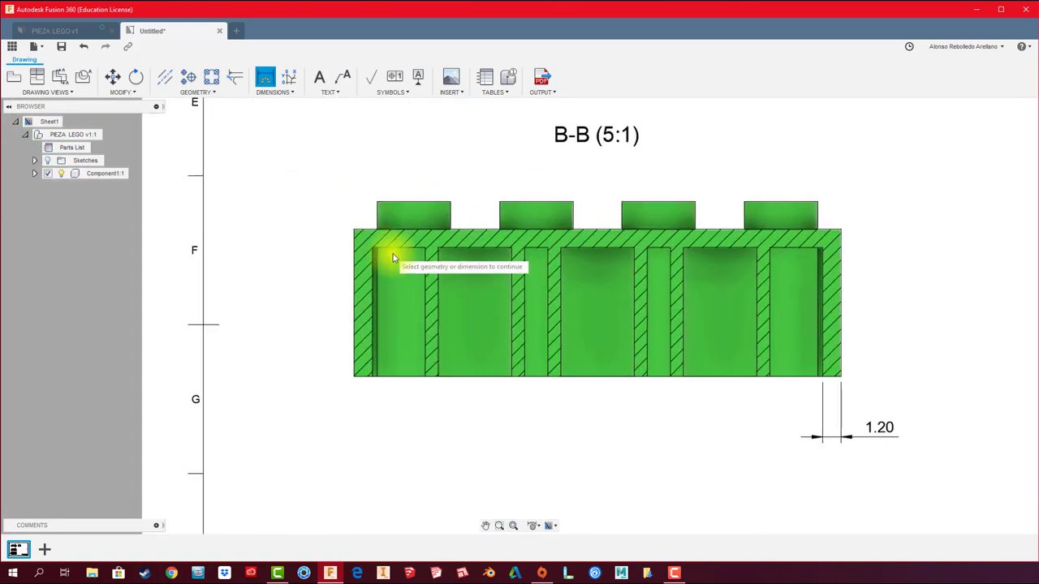
left_click(373, 252)
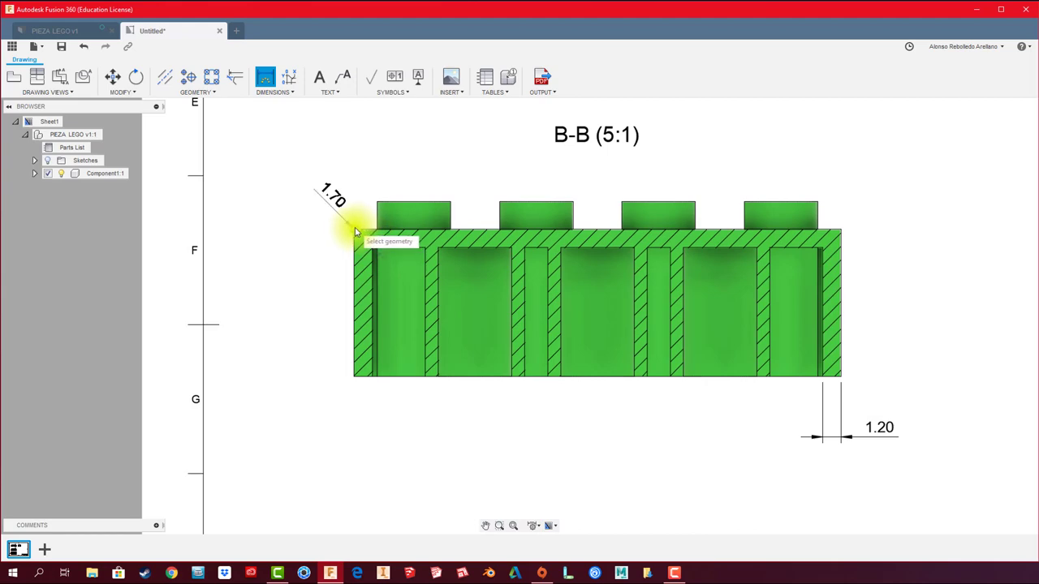
left_click(298, 215)
scroll(383, 417, "down", 2)
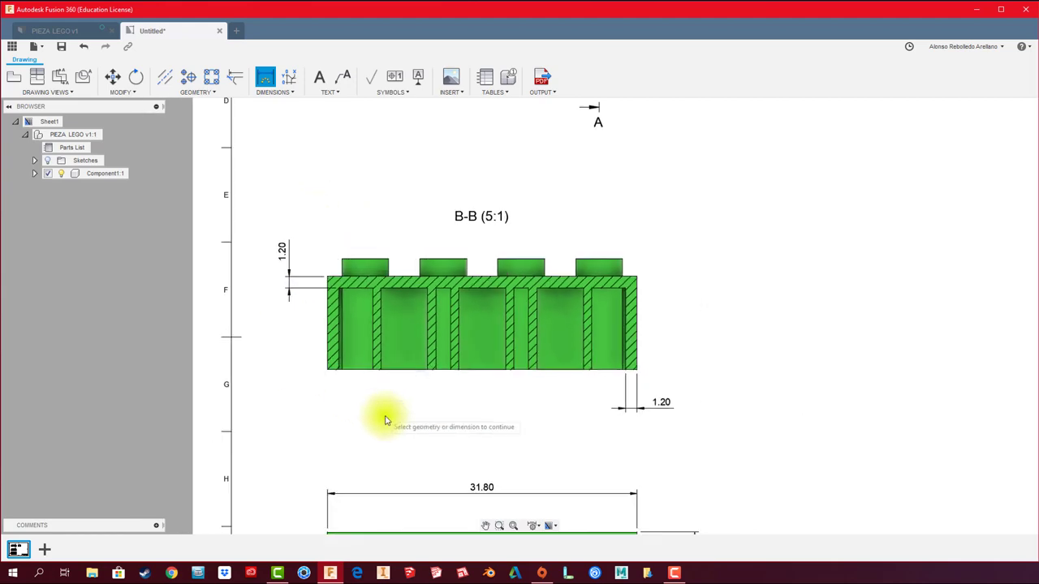
scroll(398, 429, "down", 1)
scroll(405, 432, "down", 1)
Bring section A-A fully into view and pick its right stud.
middle_click_drag(406, 432, 371, 370)
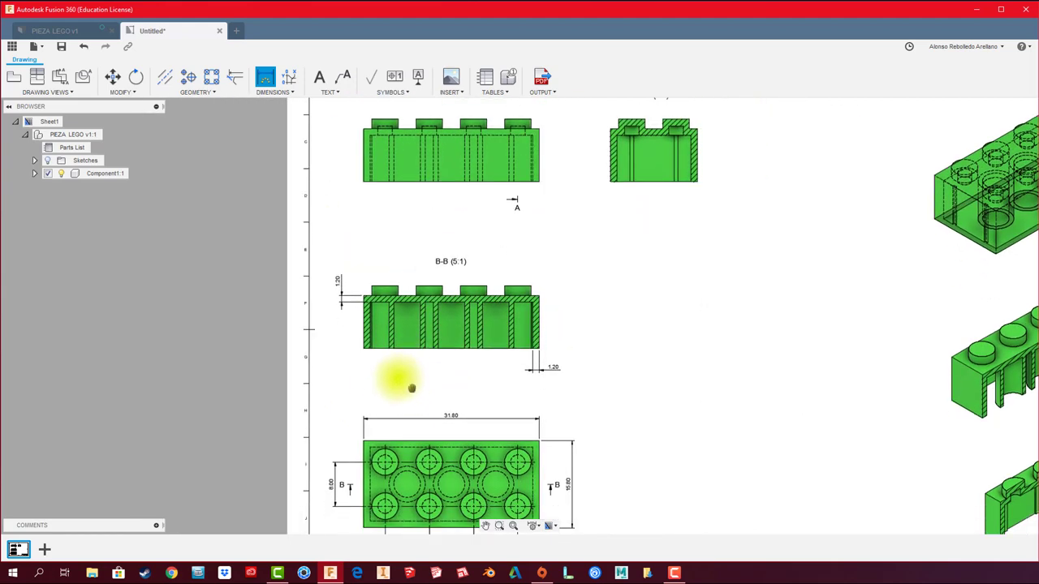
scroll(582, 354, "down", 1)
scroll(552, 353, "up", 1)
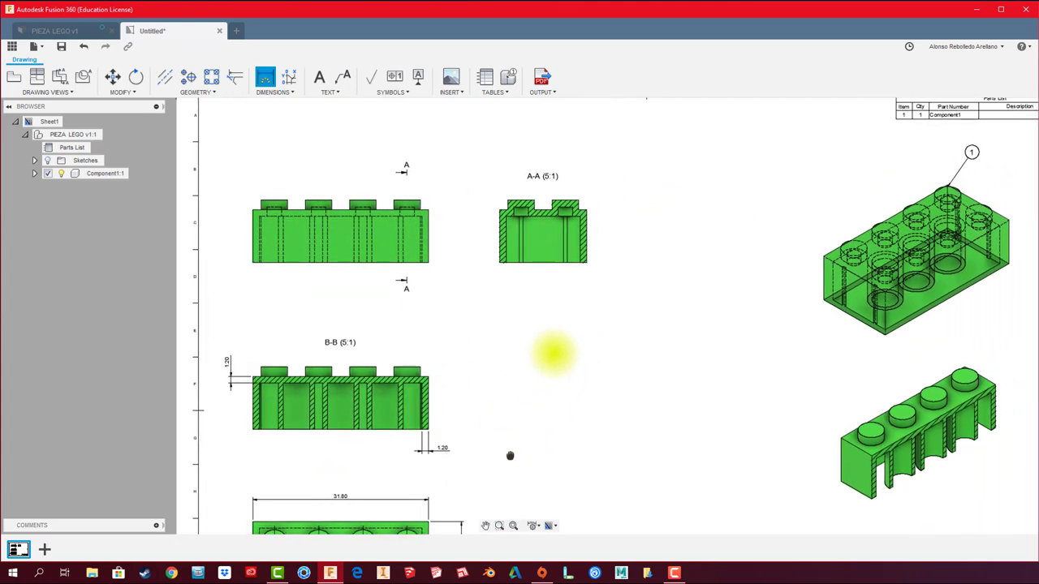
middle_click_drag(595, 316, 583, 306)
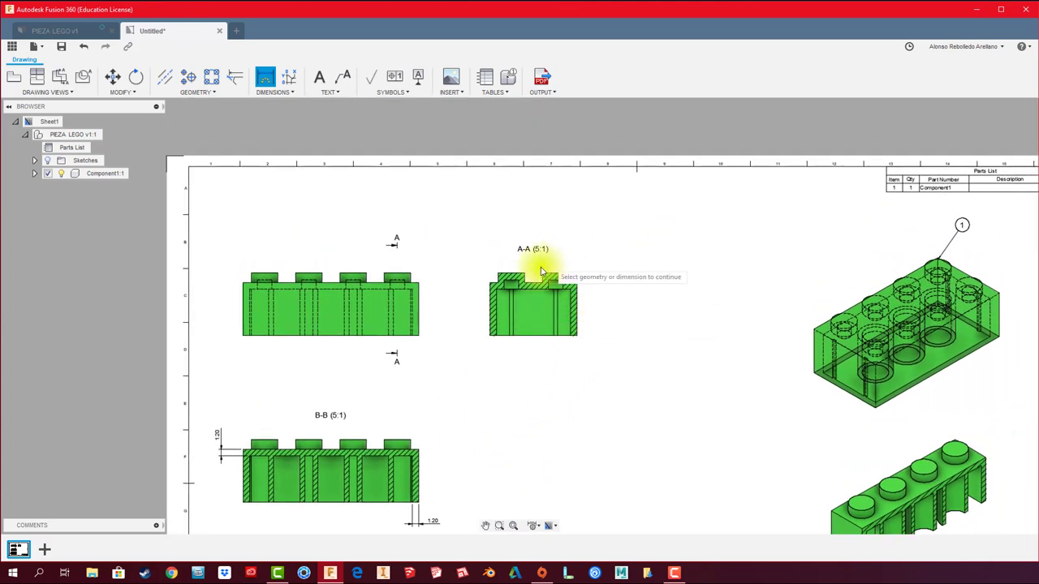
left_click(556, 293)
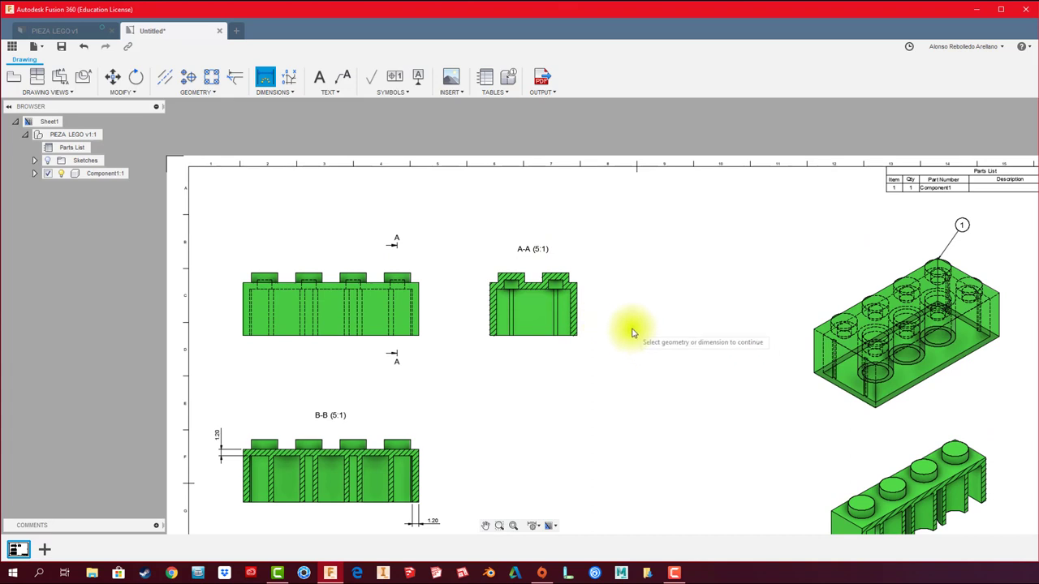
scroll(631, 331, "up", 2)
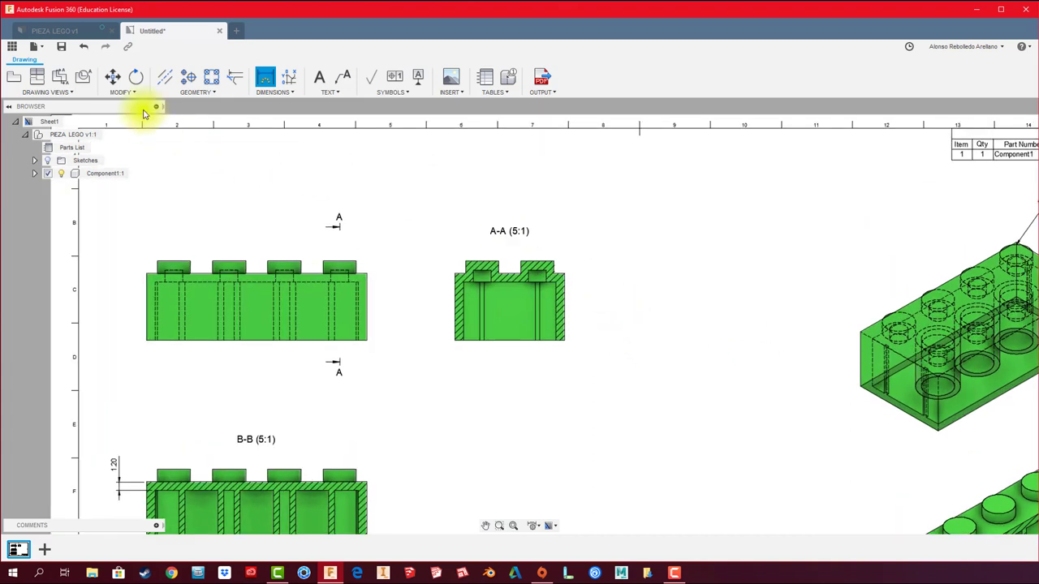
Create detail view C (8:1) circling section A-A's right stud, placed above-right of A-A.
left_click(83, 76)
scroll(592, 257, "up", 3)
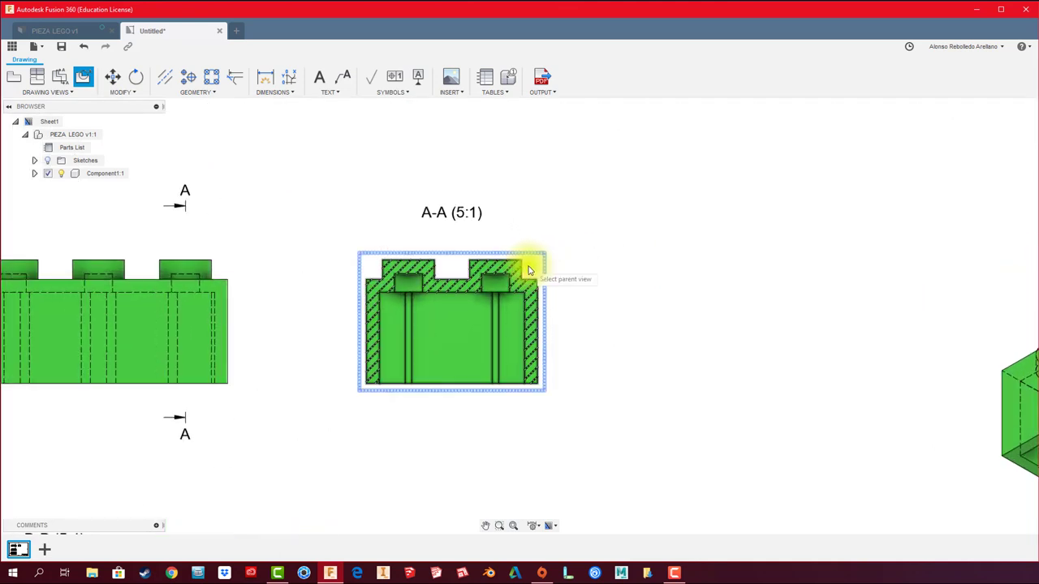
left_click(546, 262)
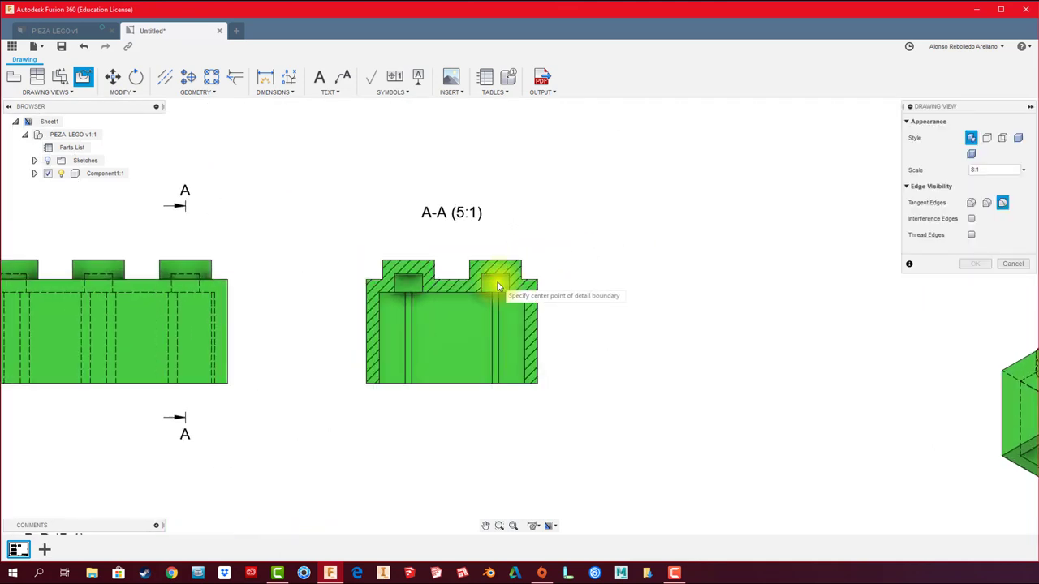
left_click(497, 284)
left_click(546, 281)
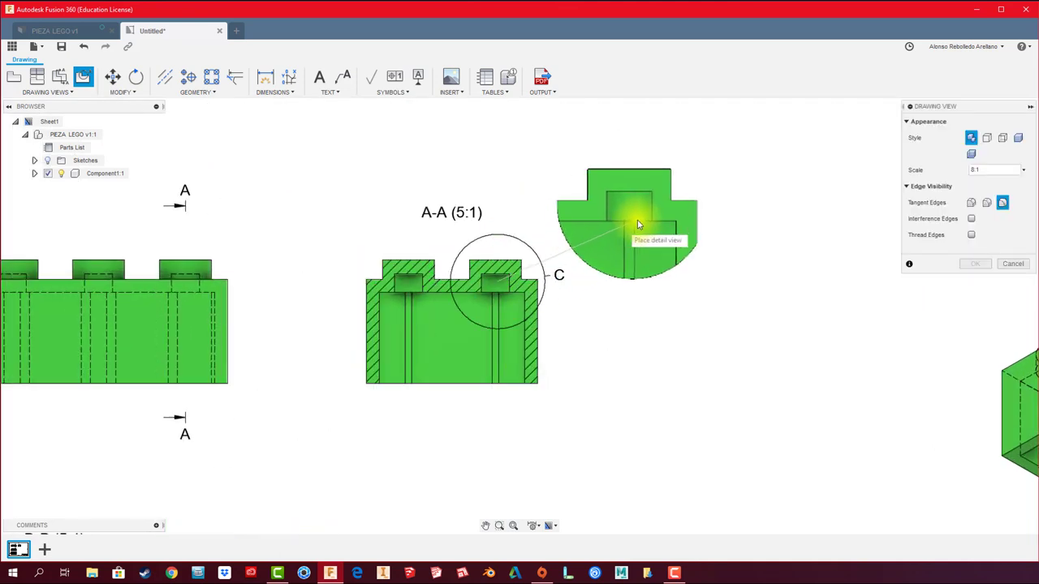
scroll(662, 229, "down", 1)
scroll(674, 235, "down", 2)
scroll(674, 235, "down", 1)
left_click(675, 210)
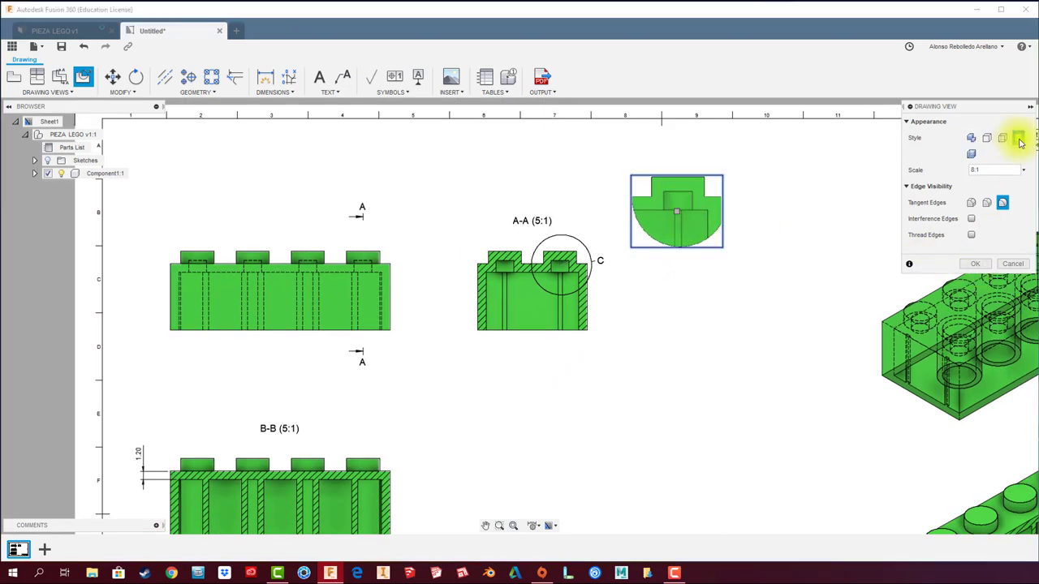
left_click(978, 266)
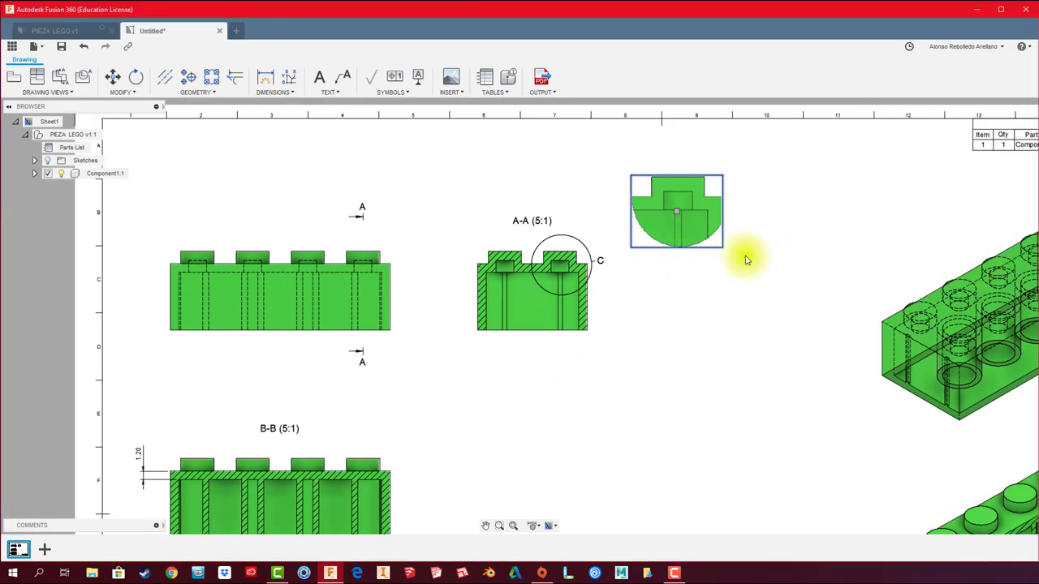
scroll(732, 205, "up", 3)
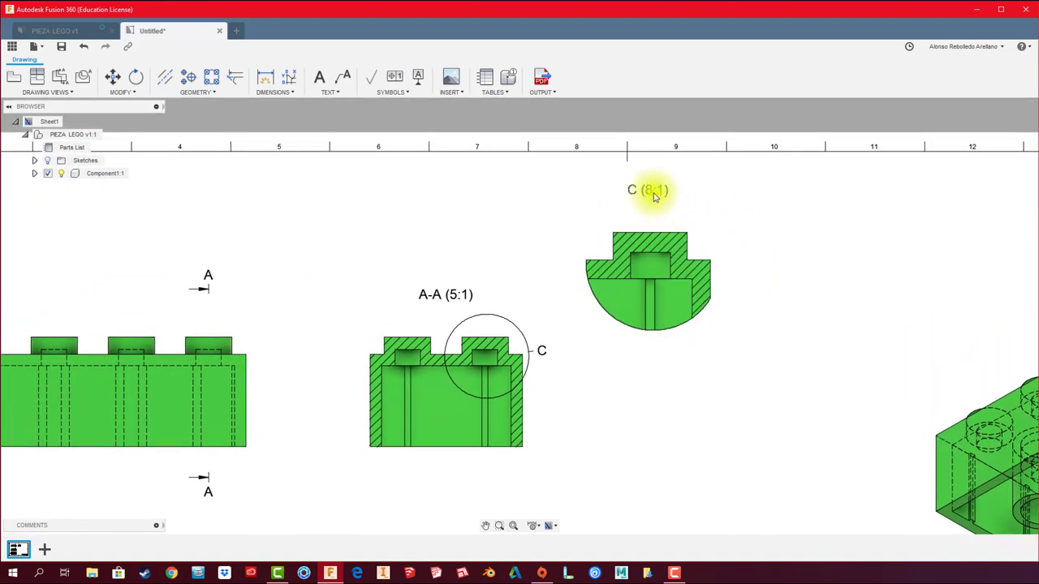
Add a vertical centerline between the stud hole edges in detail view C.
left_click(163, 77)
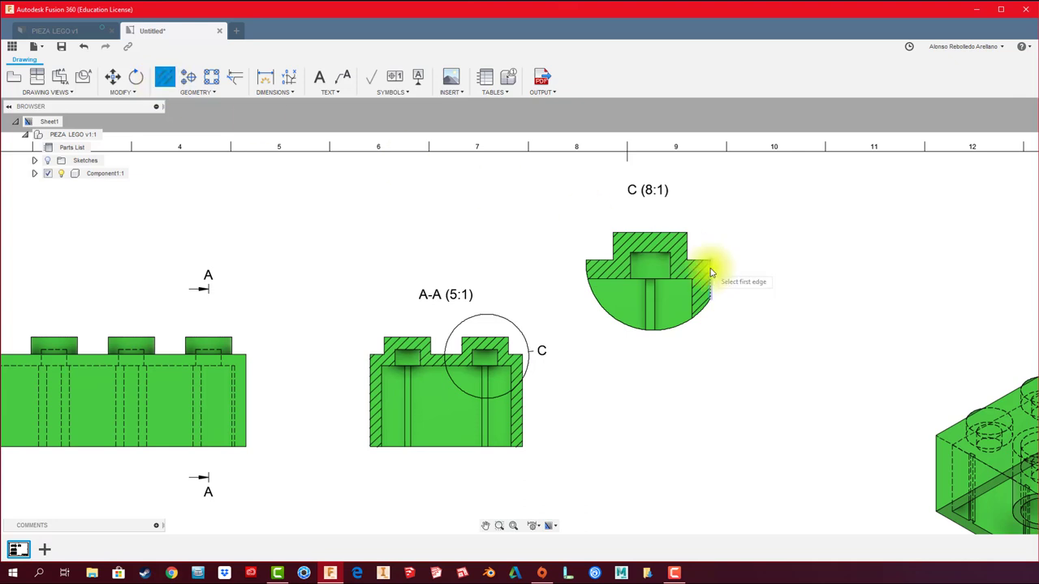
scroll(703, 271, "up", 2)
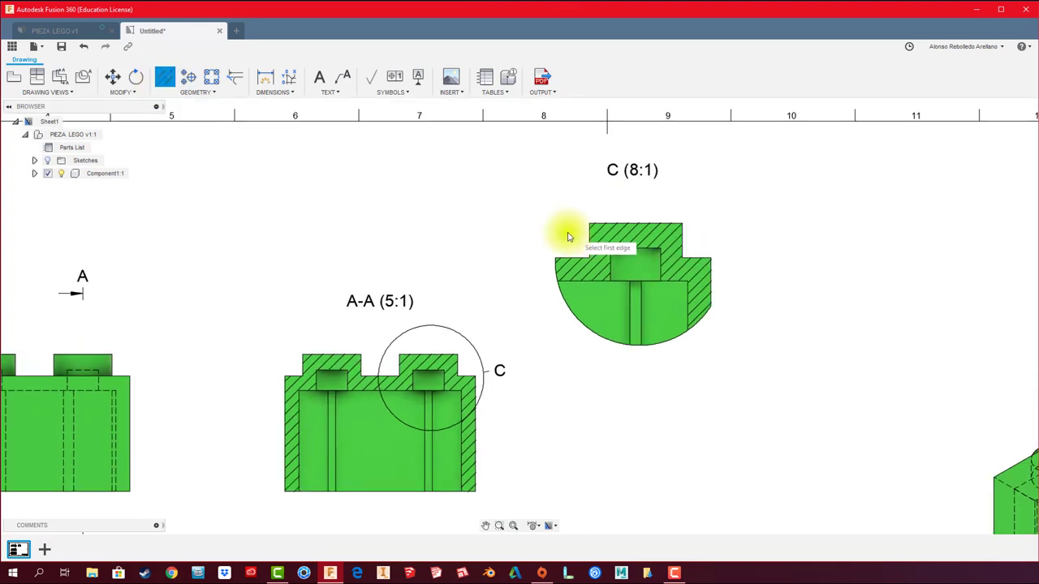
left_click(636, 271)
left_click(635, 267)
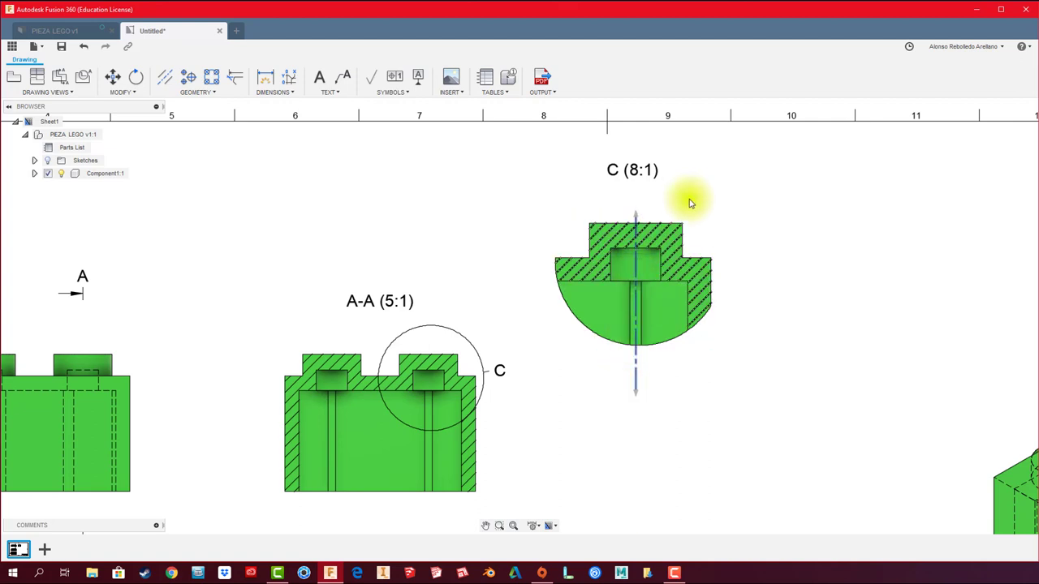
Dimension the stud's top edge with a 4.80 width above it.
left_click(263, 83)
scroll(684, 224, "up", 2)
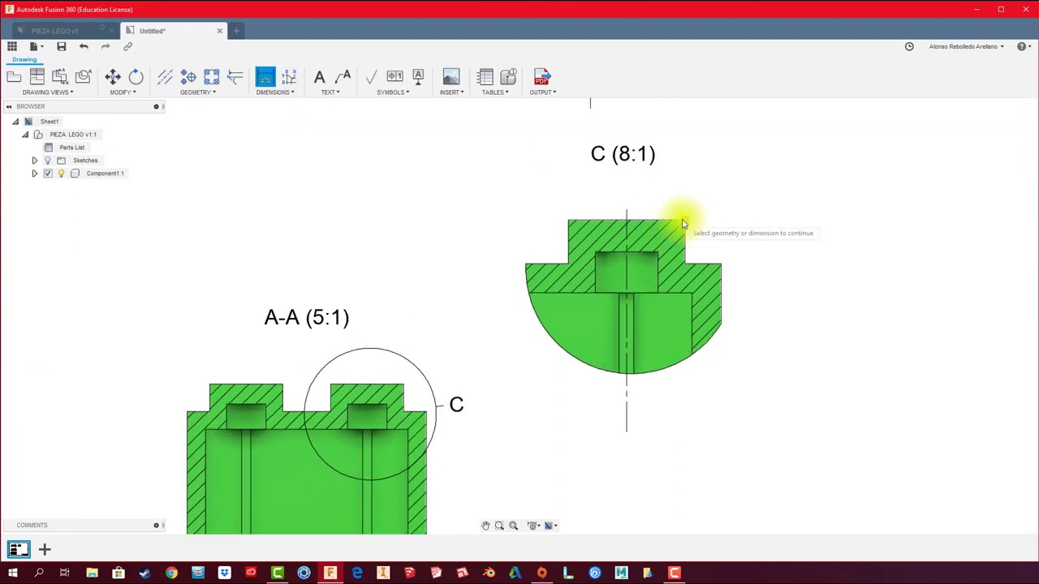
left_click(586, 220)
left_click(580, 197)
scroll(751, 212, "down", 2)
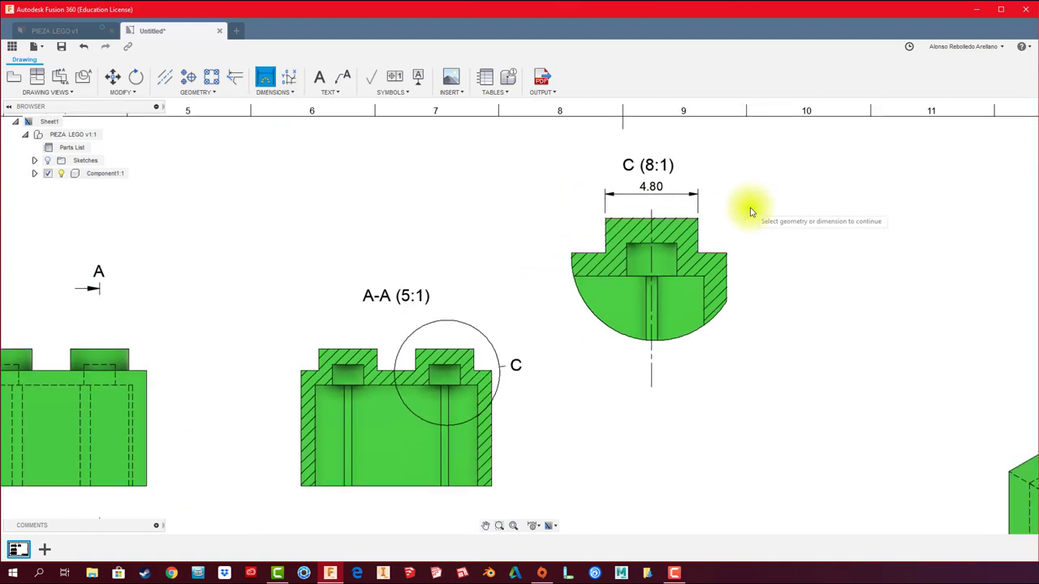
scroll(751, 213, "down", 1)
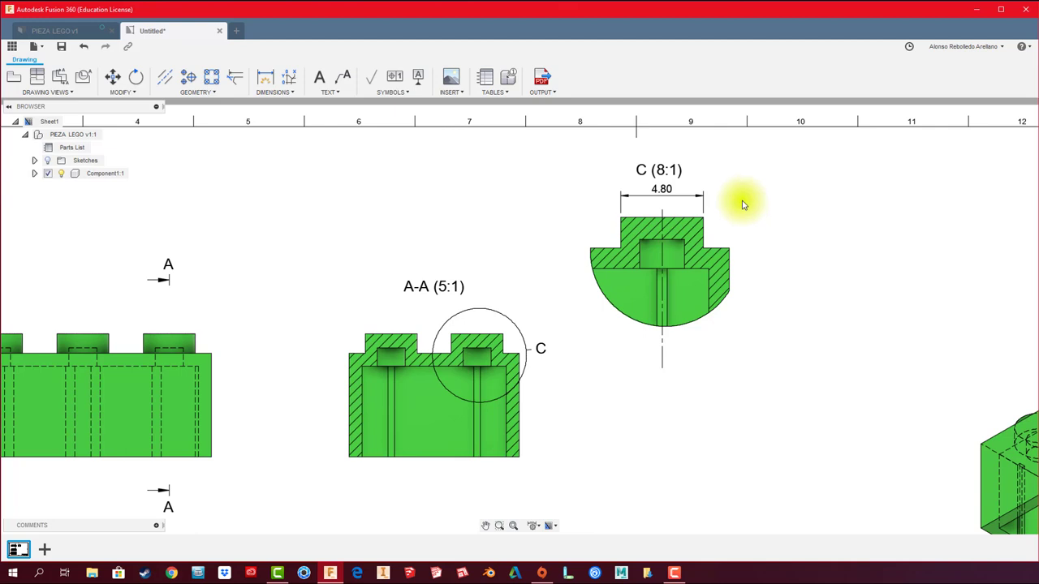
Shift detail view C slightly down and right, keeping its C (8:1) label above.
left_click(664, 168)
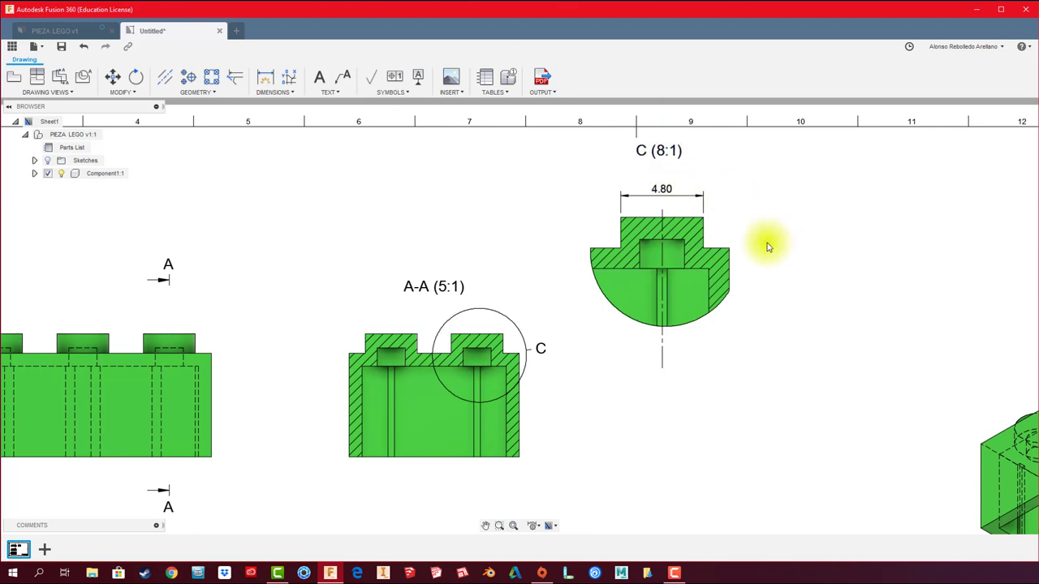
left_click(665, 286)
left_click_drag(666, 290, 689, 343)
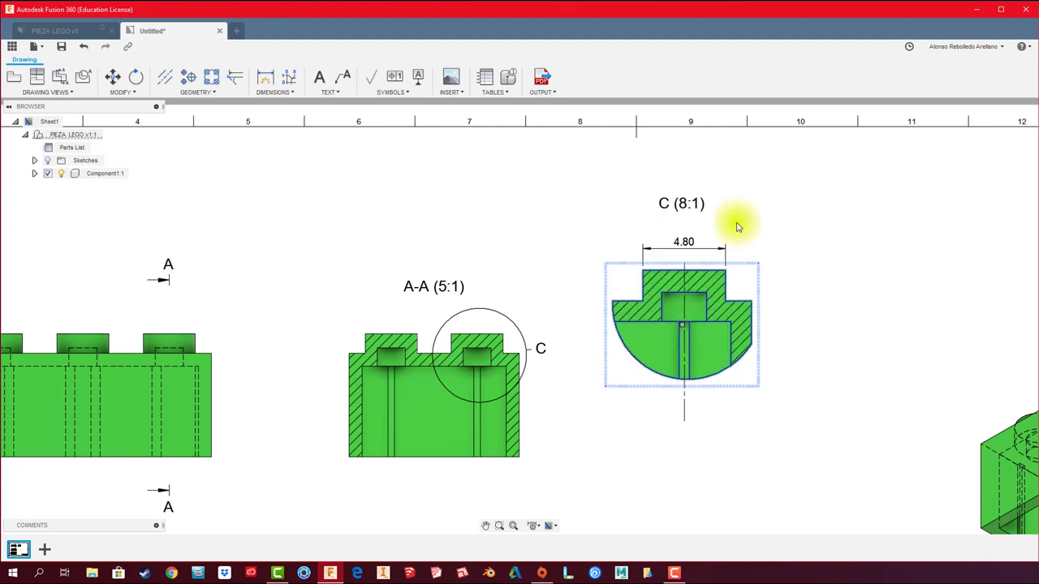
left_click(558, 230)
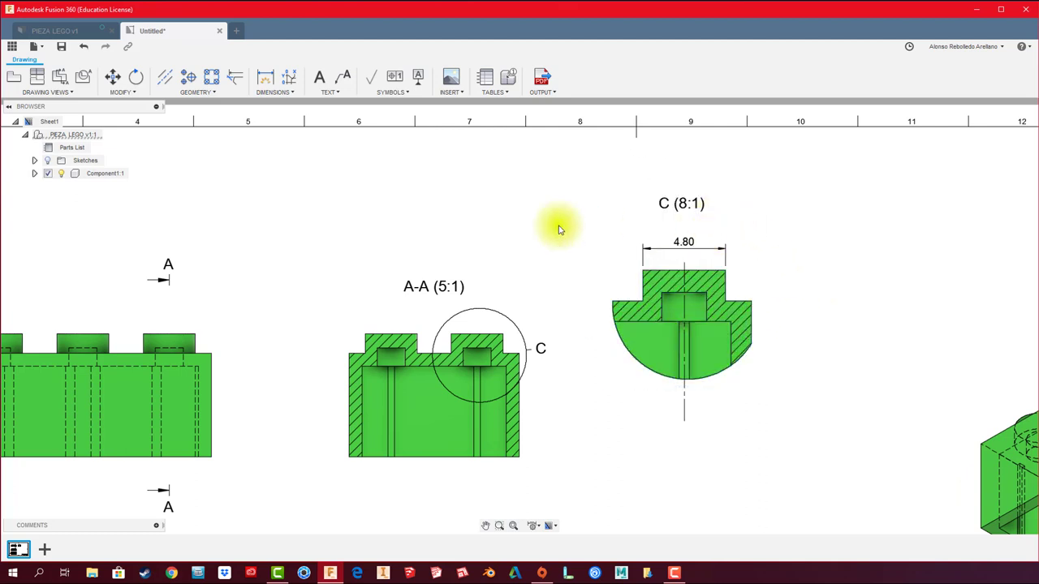
Add a diameter symbol to the stud width so it reads Ø4.80.
double_click(680, 245)
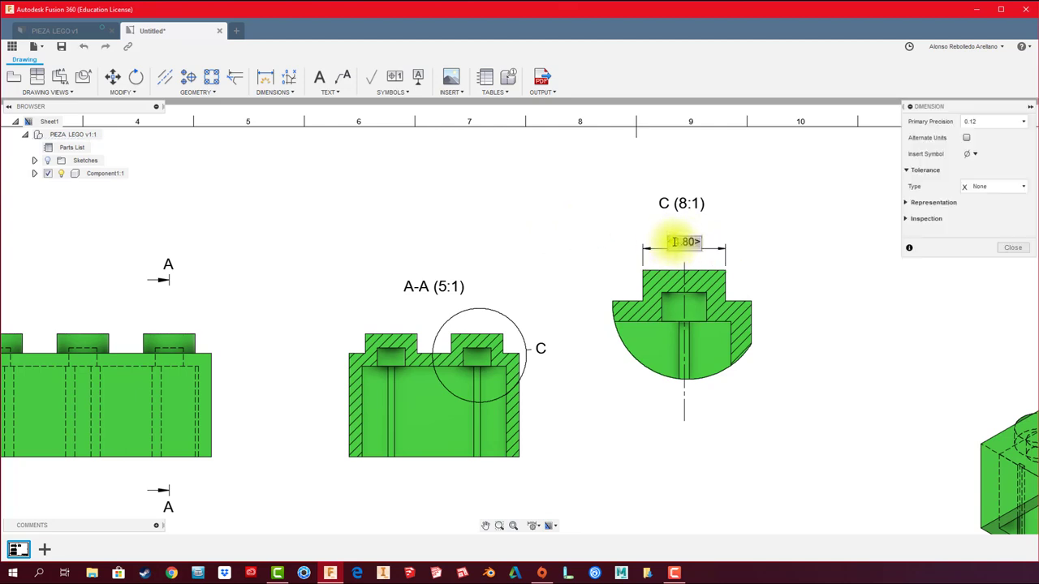
left_click(971, 153)
left_click(973, 170)
left_click(1003, 247)
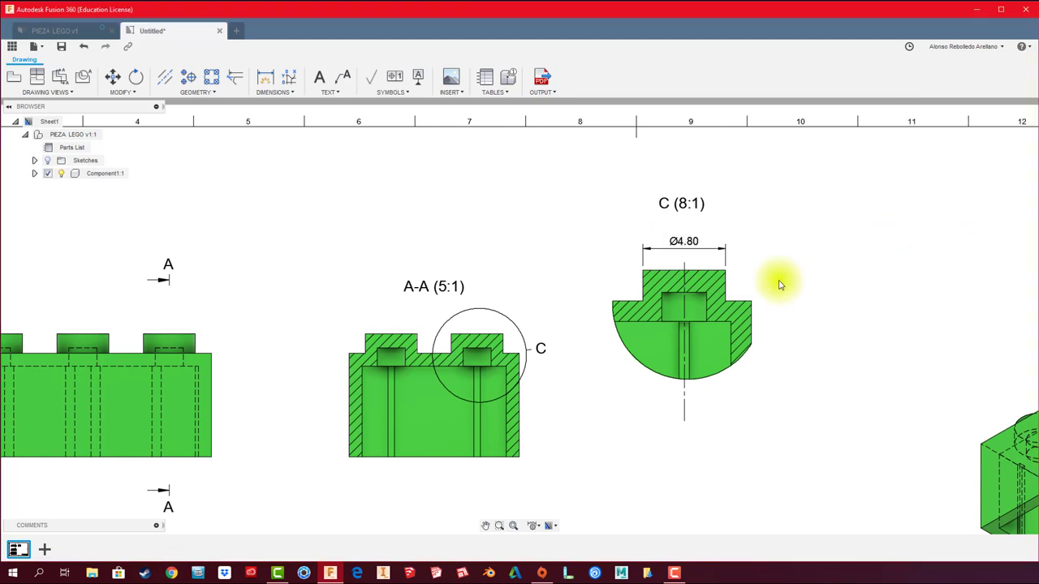
scroll(730, 290, "up", 1)
scroll(706, 290, "up", 1)
left_click(689, 289)
left_click(475, 204)
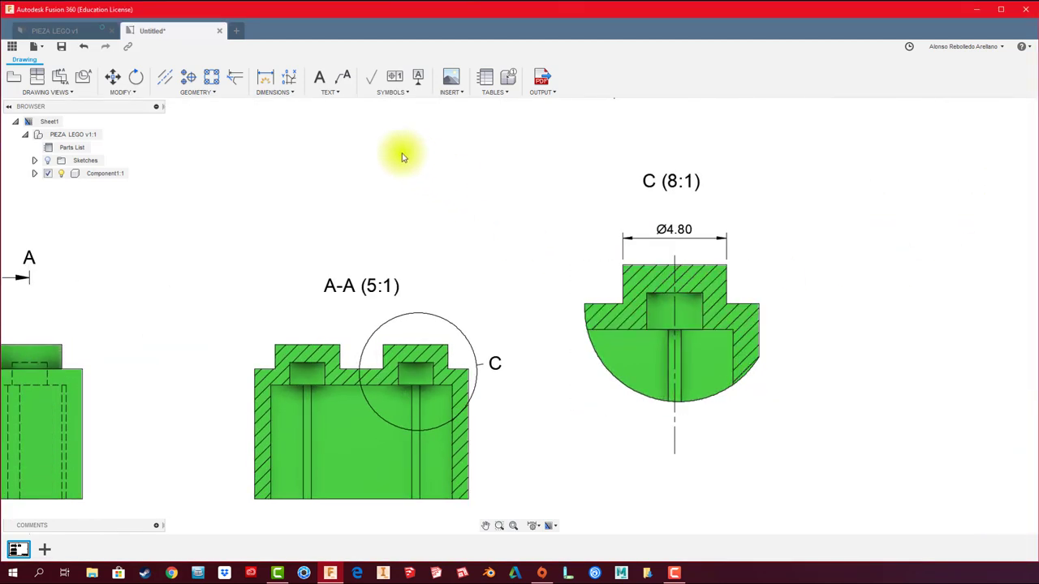
Dimension the stud hole below view C as Ø2.60.
left_click(266, 77)
left_click(647, 297)
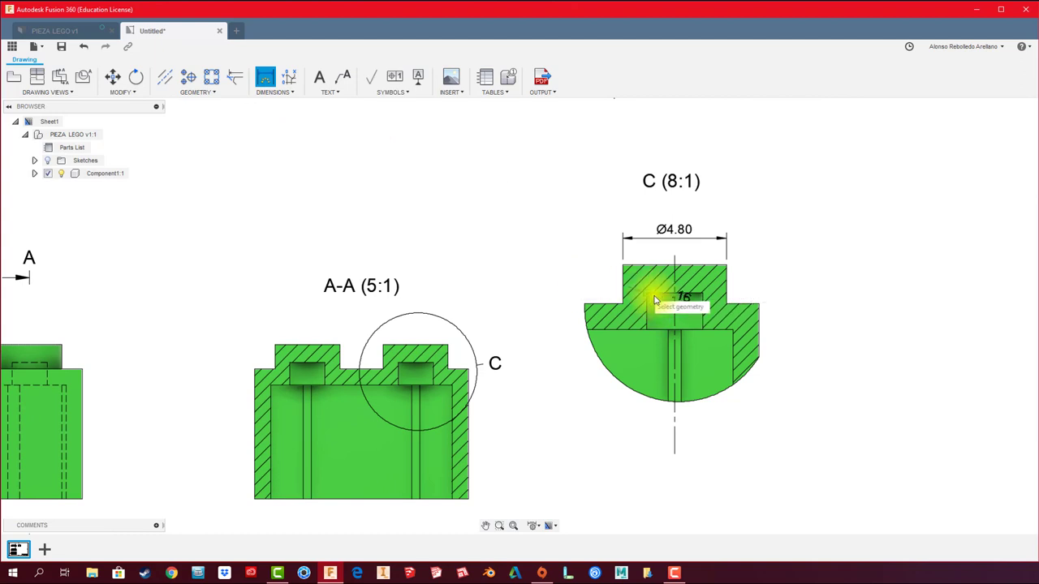
left_click(703, 297)
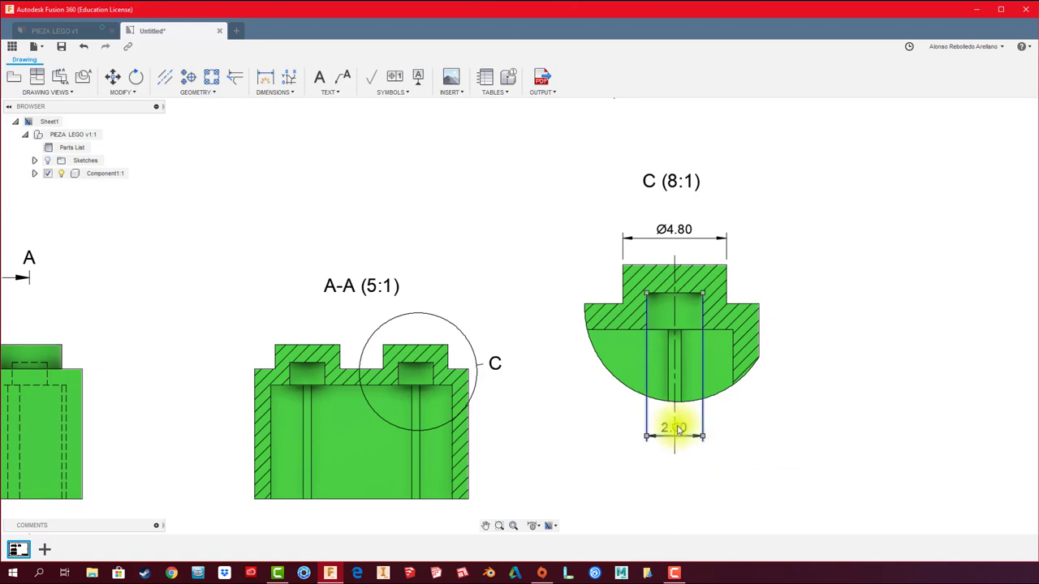
left_click(673, 430)
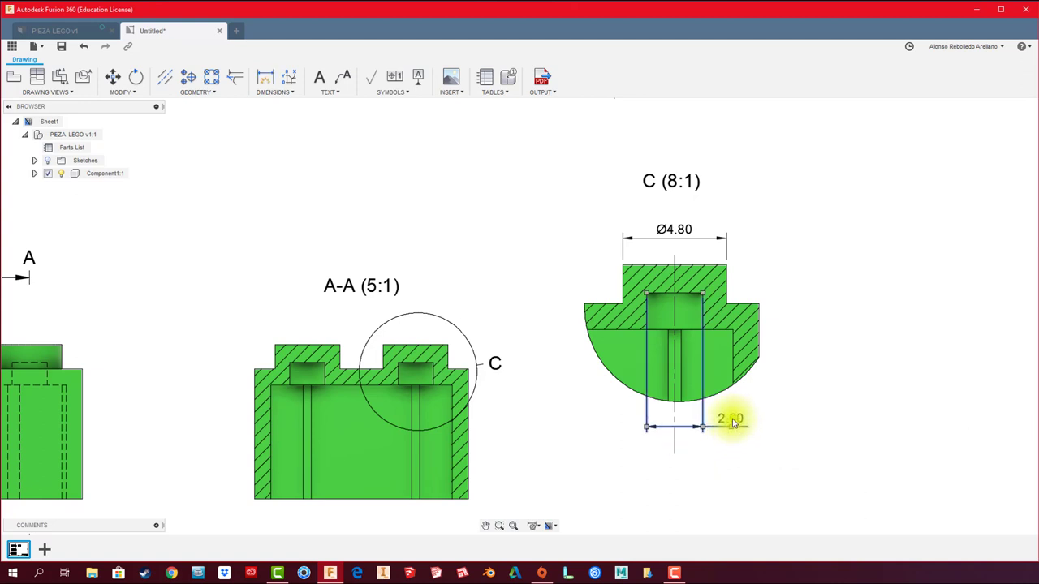
double_click(733, 421)
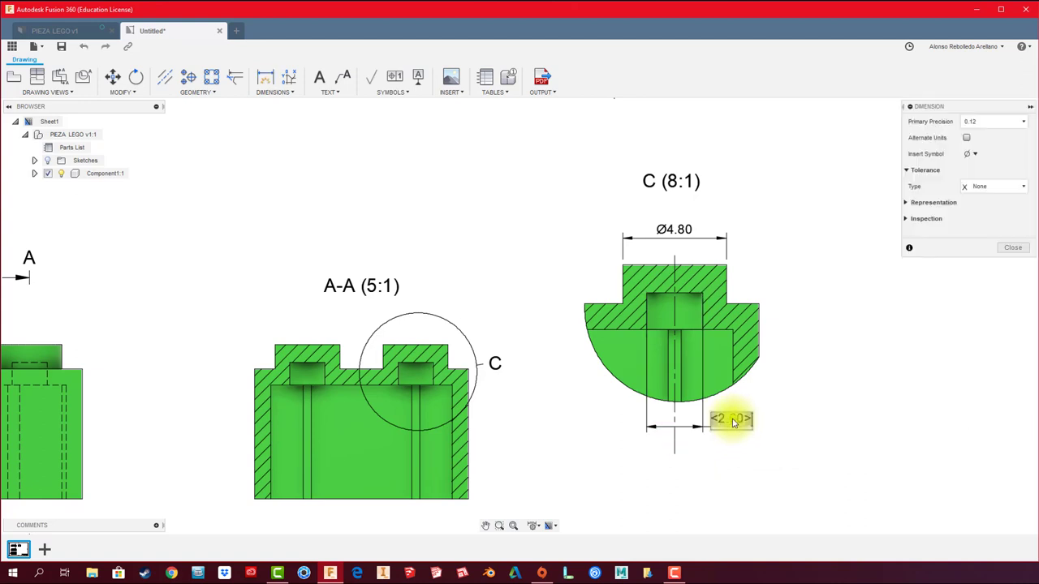
left_click(970, 155)
left_click(973, 174)
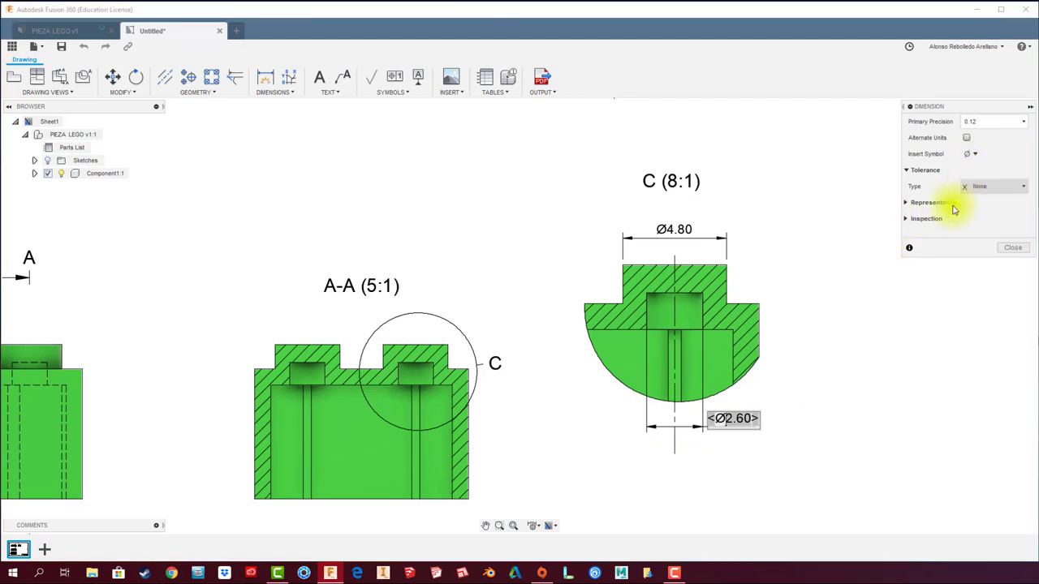
left_click(1013, 247)
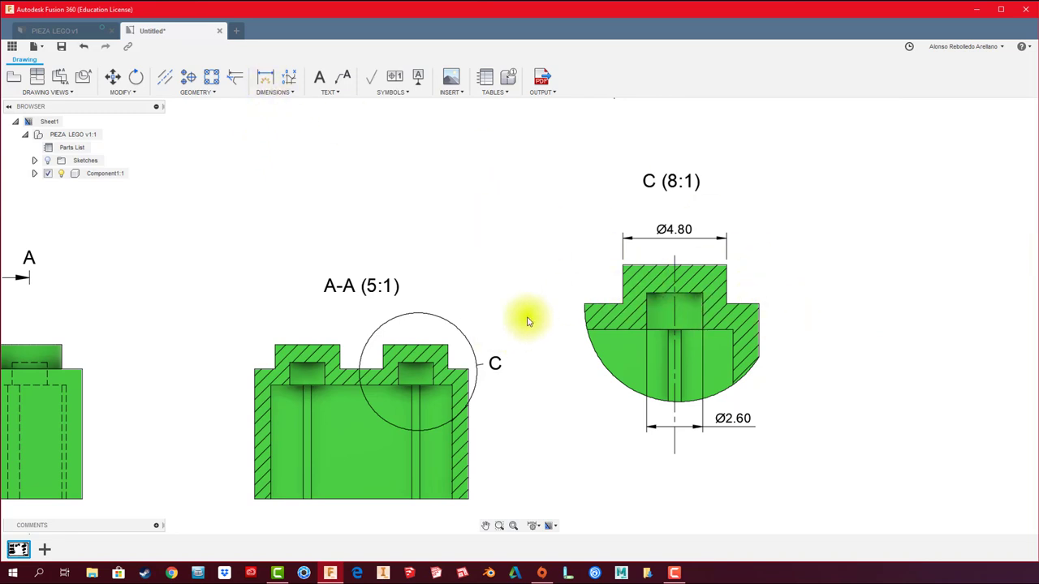
Dimension detail view C vertically: 1.80 stud height on the right, 1.70 on the left.
left_click(266, 77)
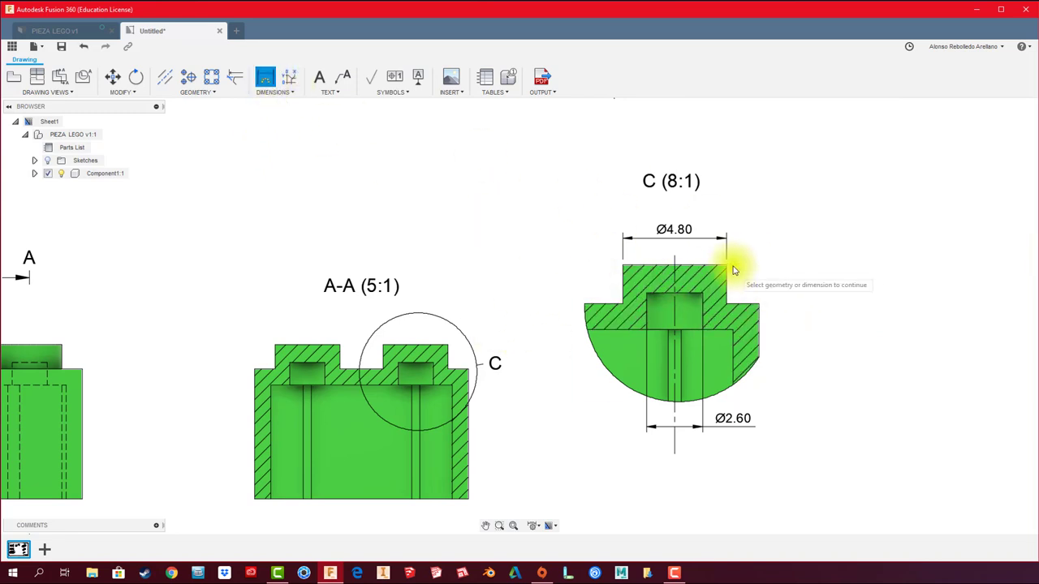
left_click(728, 309)
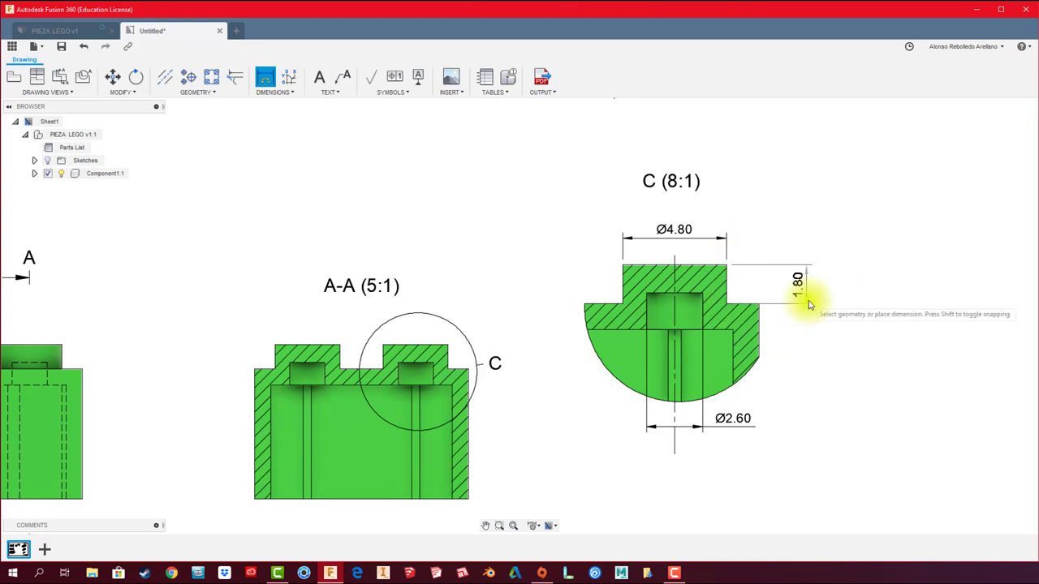
left_click(799, 294)
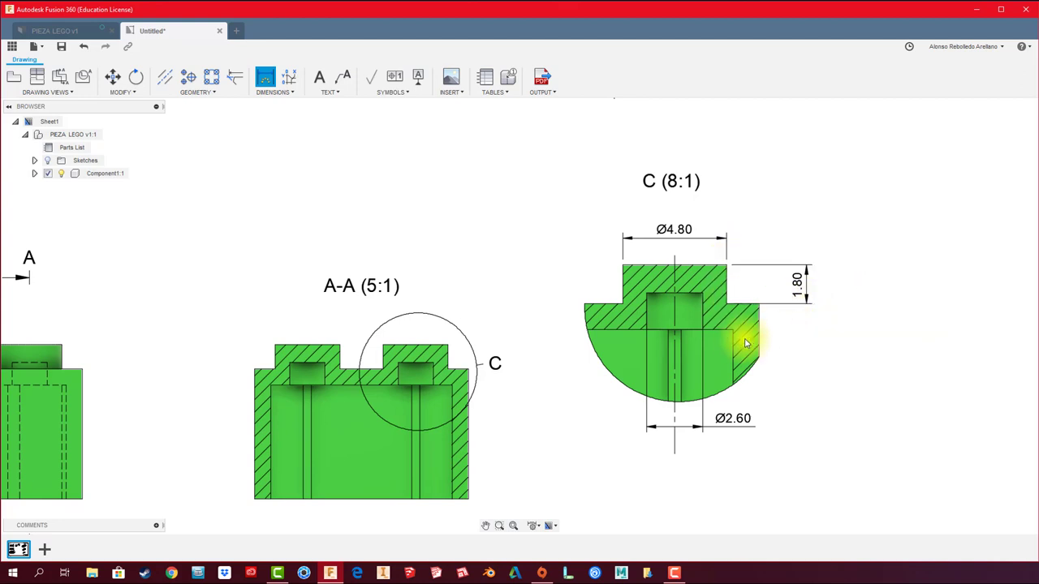
left_click(704, 300)
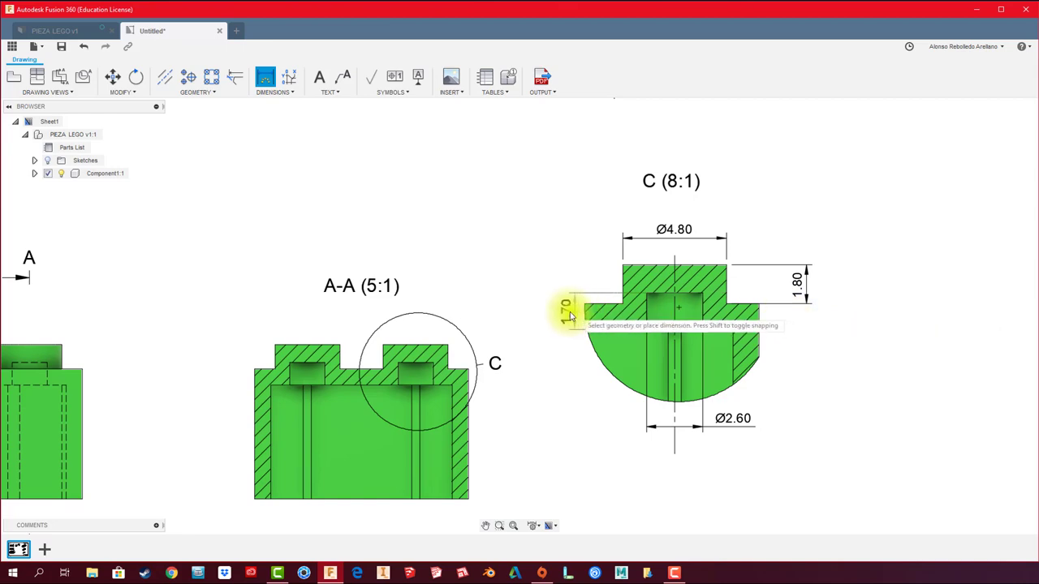
left_click(544, 313)
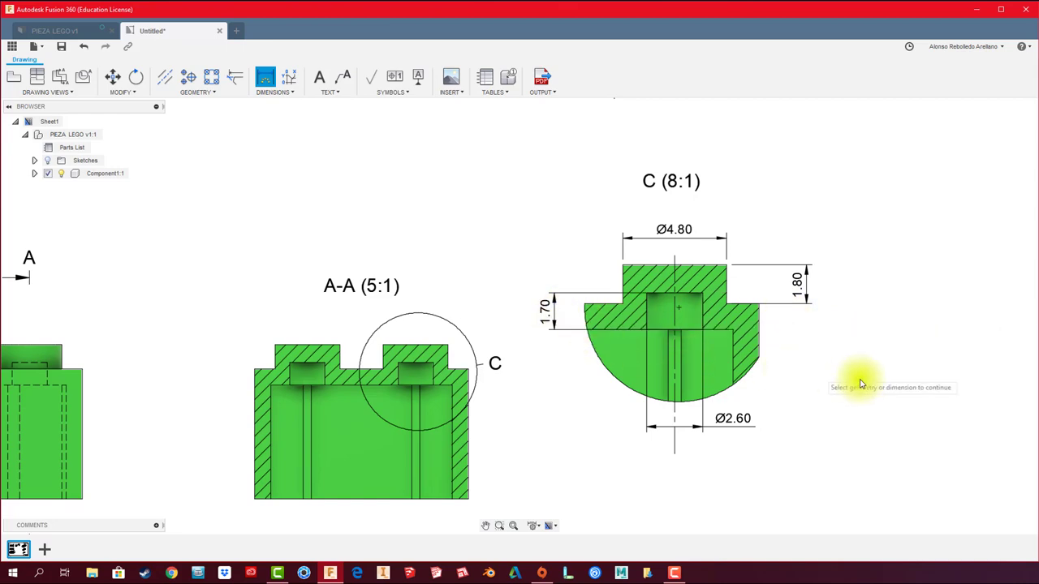
scroll(823, 371, "down", 2)
scroll(596, 328, "down", 2)
scroll(596, 328, "down", 2)
Dimension the lower-left stud centre 3.90 from the left edge, aligned with the 8.00 row.
middle_click_drag(491, 305, 530, 203)
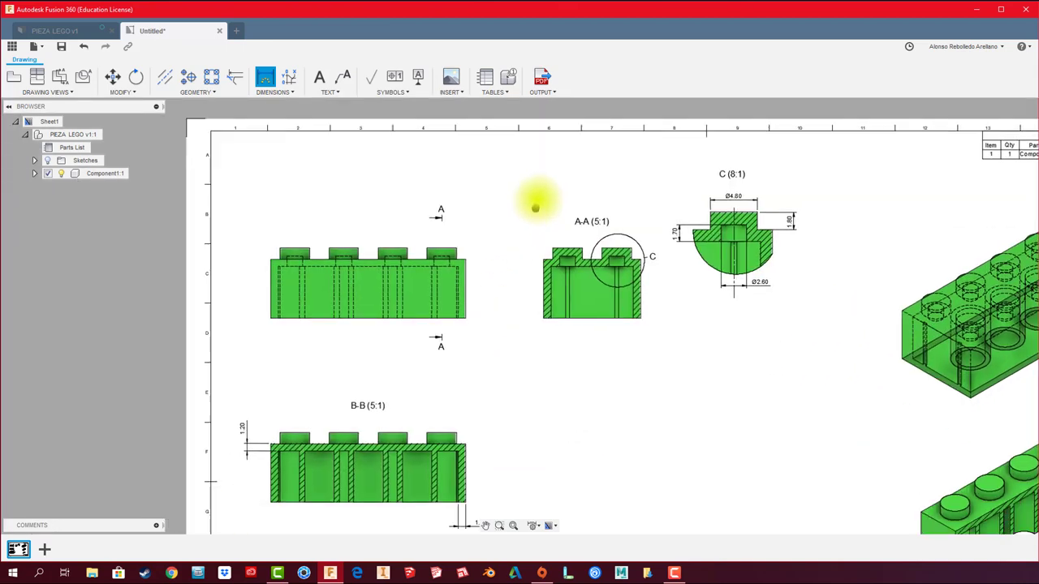
middle_click_drag(496, 278, 510, 262)
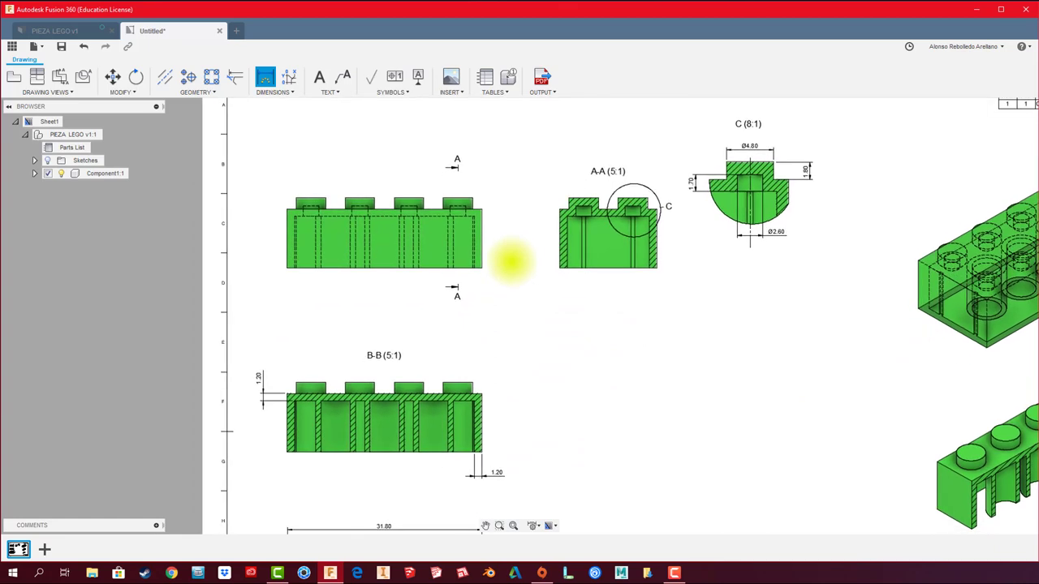
middle_click_drag(579, 287, 592, 213)
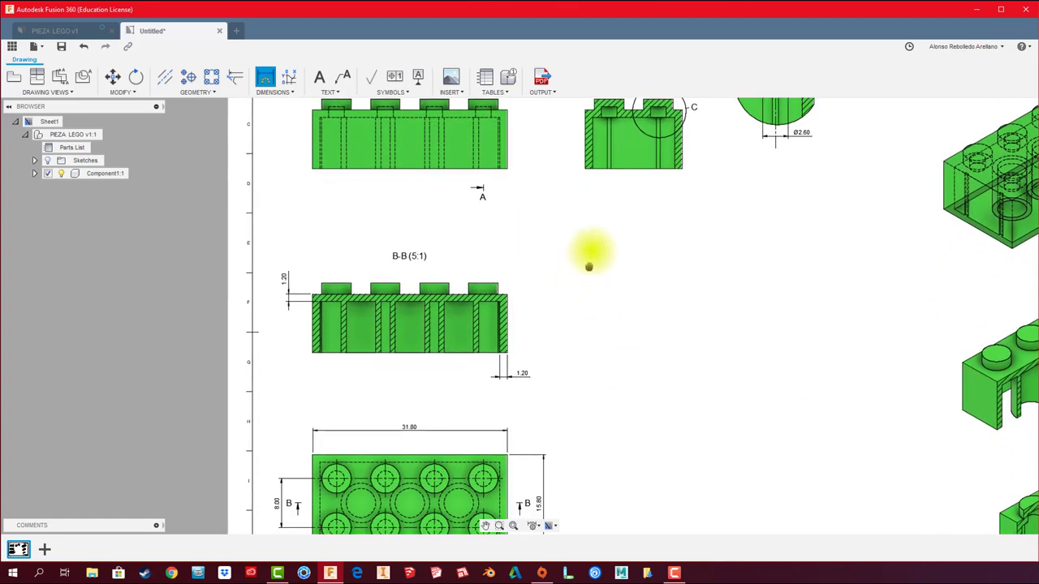
middle_click_drag(588, 266, 593, 234)
scroll(305, 501, "up", 1)
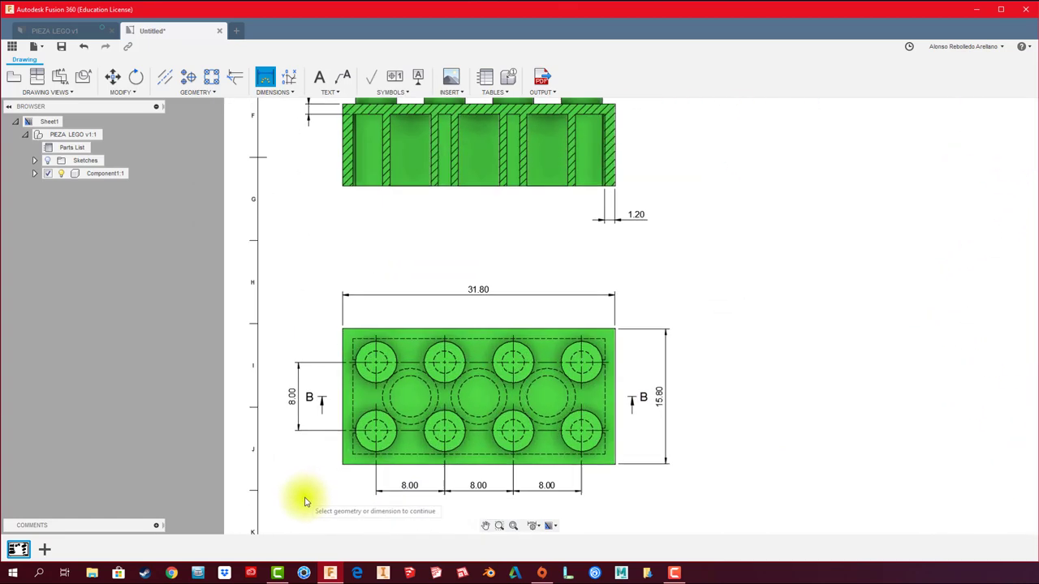
scroll(305, 501, "up", 2)
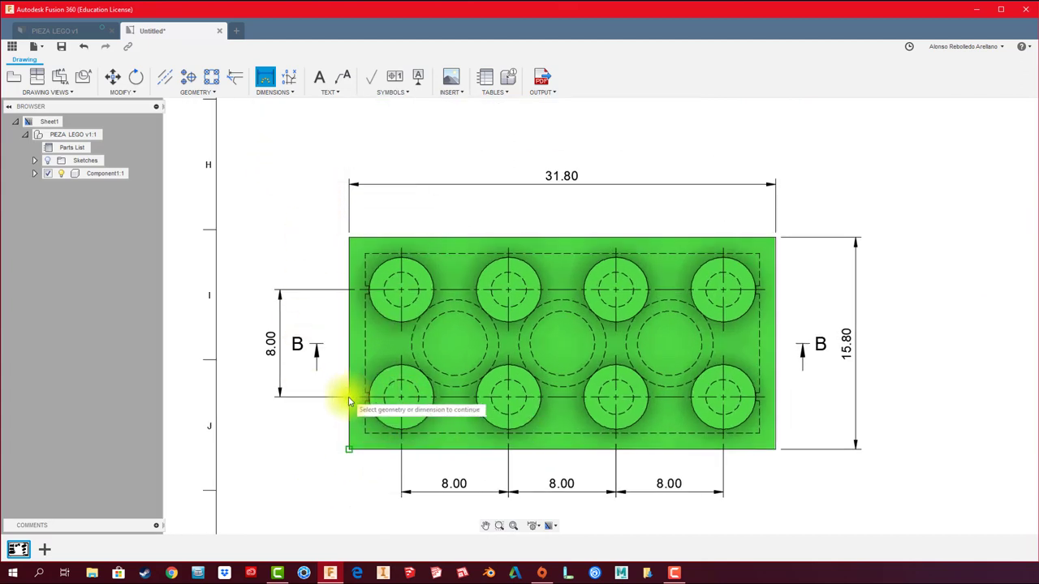
left_click(378, 417)
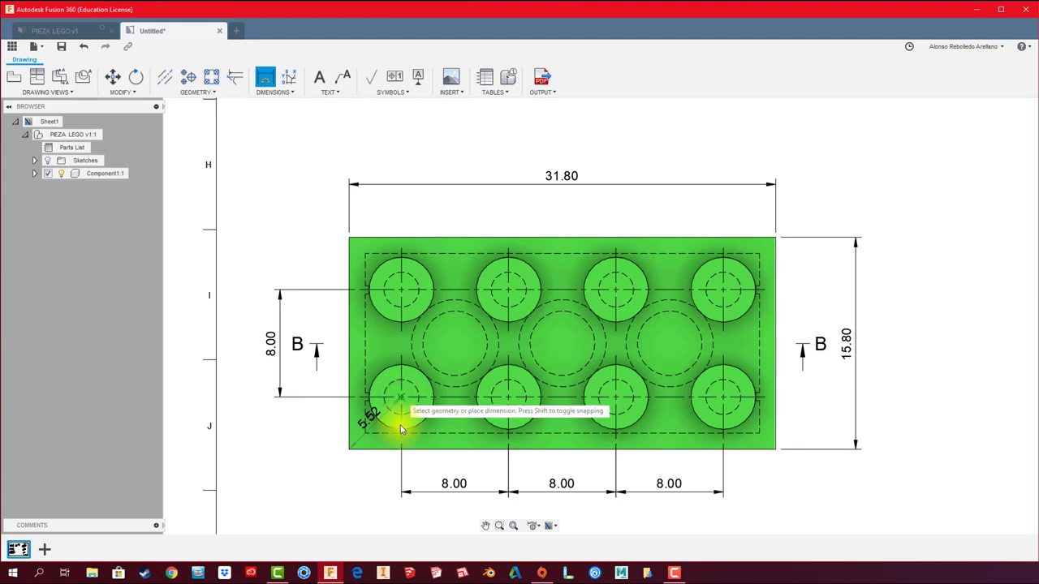
left_click(351, 499)
scroll(373, 519, "up", 1)
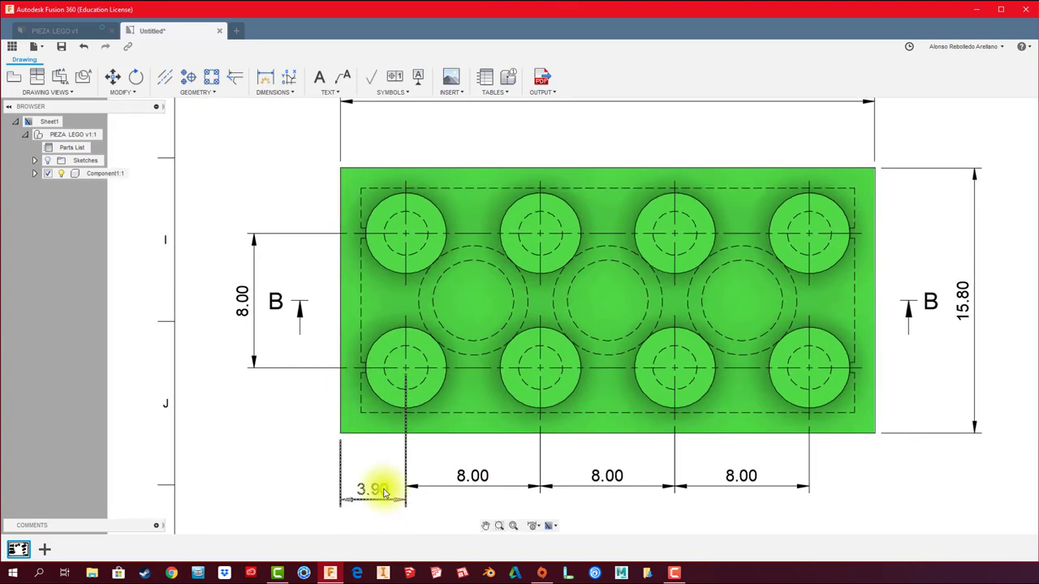
scroll(377, 485, "up", 4)
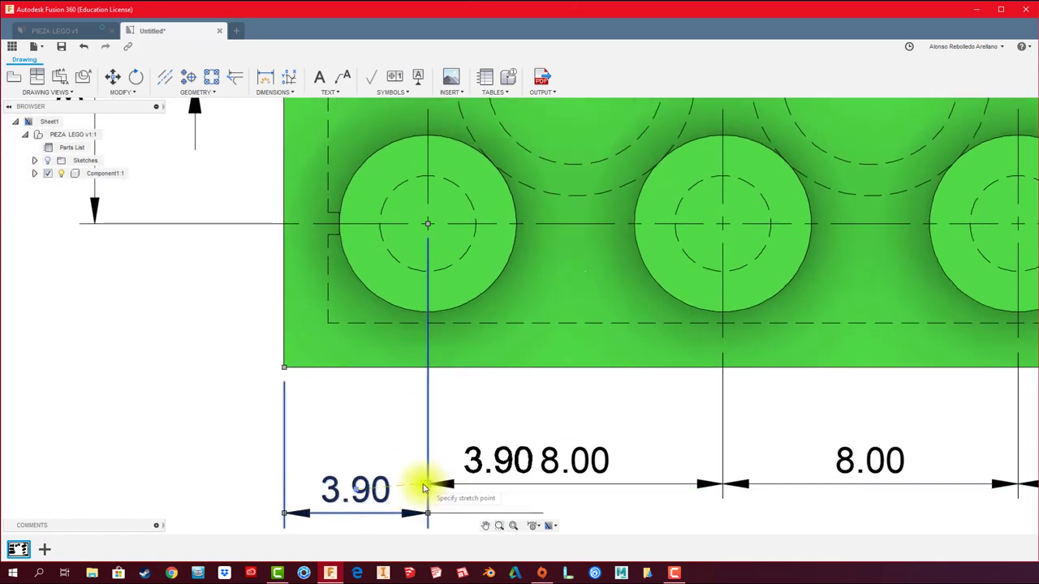
left_click(255, 459)
scroll(255, 460, "down", 2)
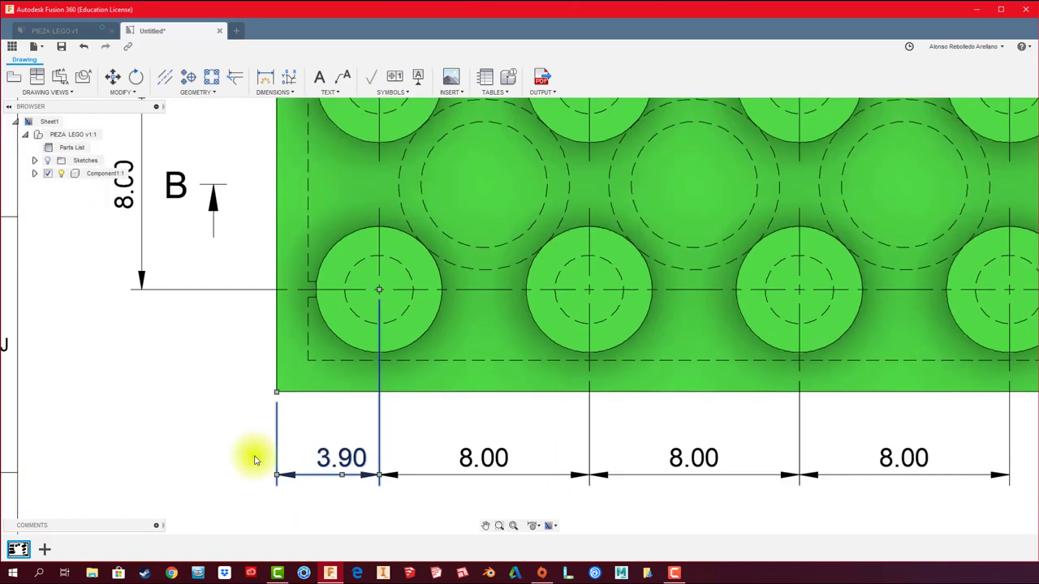
Add the vertical 3.90 dimension from the brick's bottom edge to the stud centre.
left_click(265, 76)
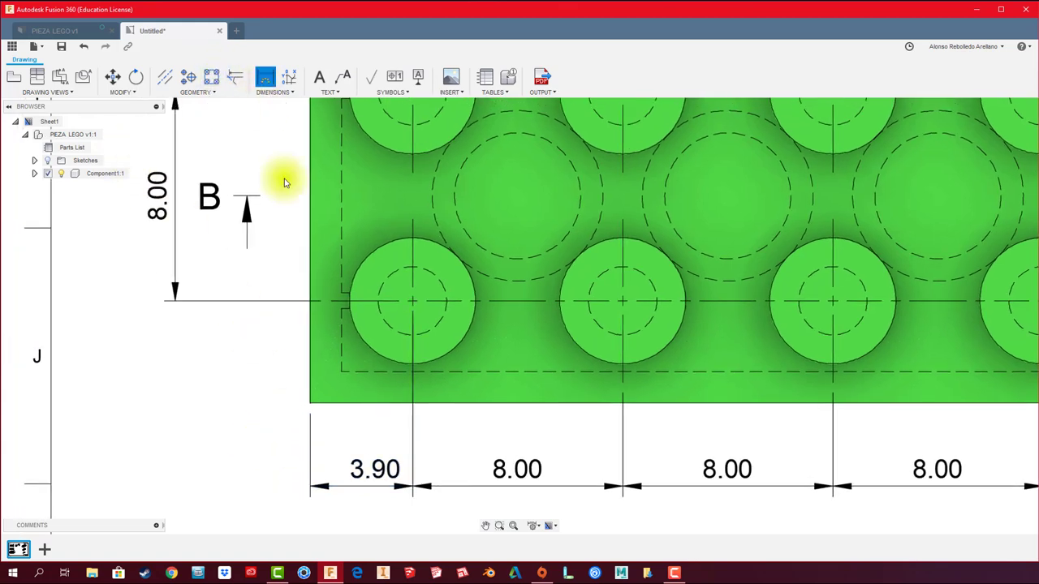
left_click(309, 403)
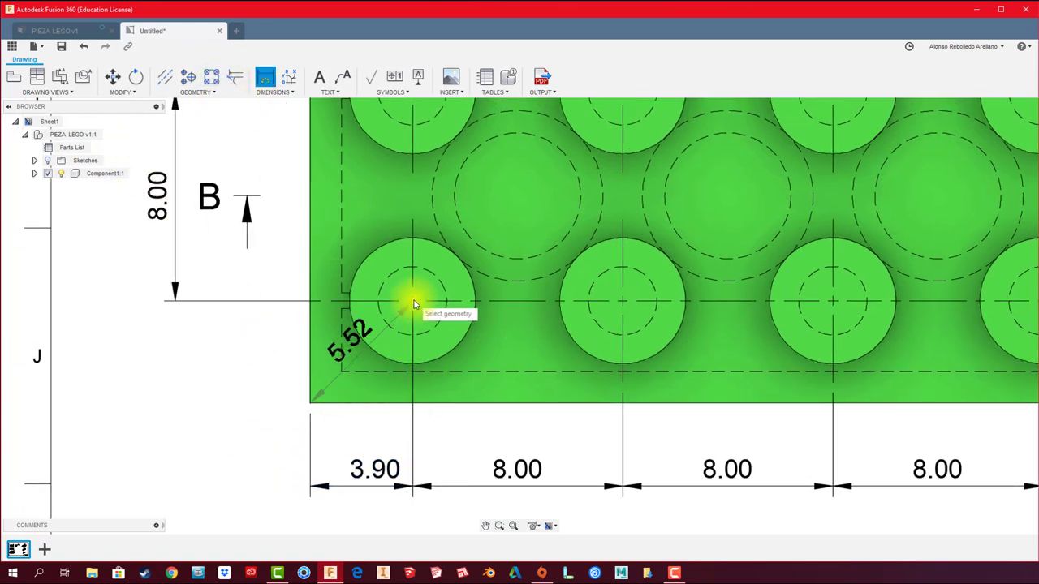
left_click(187, 318)
scroll(211, 333, "down", 3)
scroll(239, 352, "down", 3)
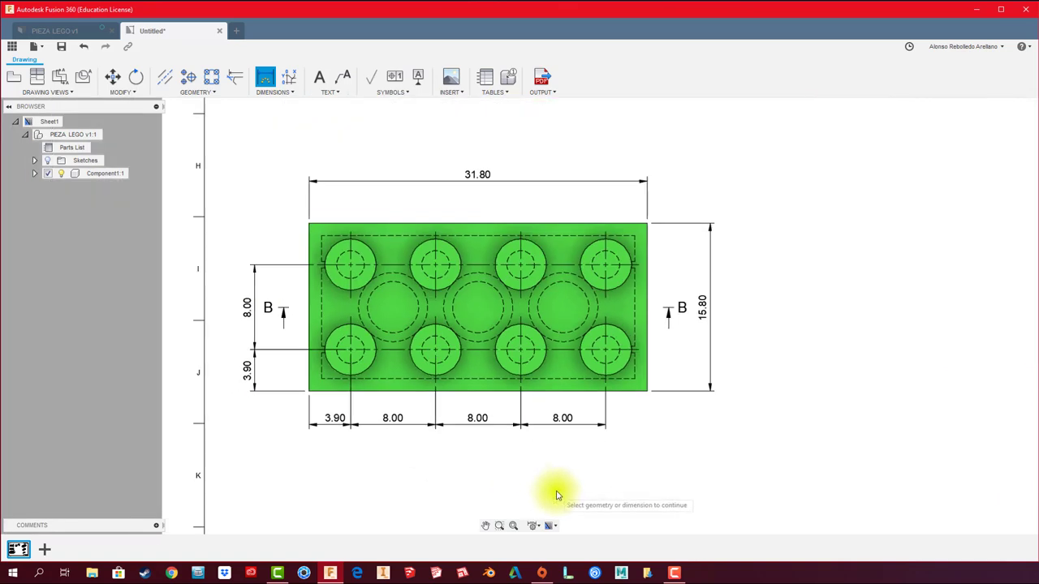
scroll(698, 470, "down", 1)
scroll(685, 475, "down", 3)
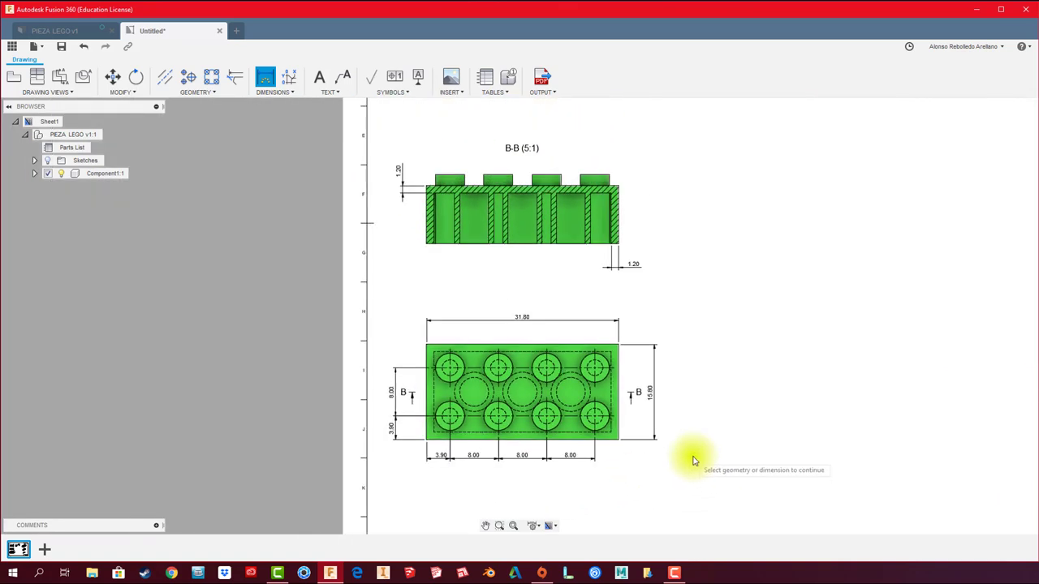
Draw a vertical centerline through the tube cavity between its inner walls in section B-B.
scroll(706, 459, "down", 3)
middle_click_drag(696, 447, 649, 458)
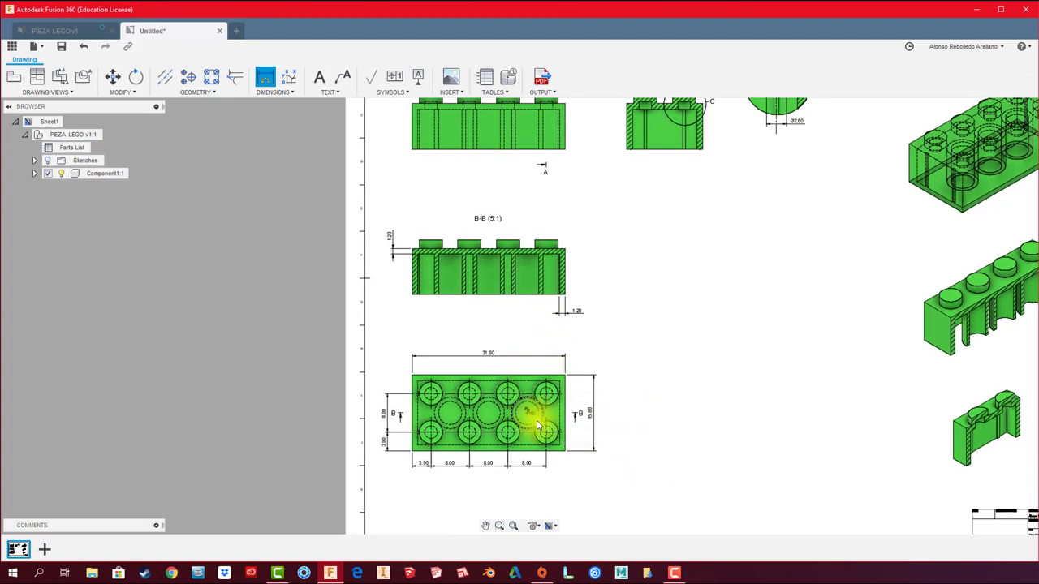
scroll(538, 423, "up", 2)
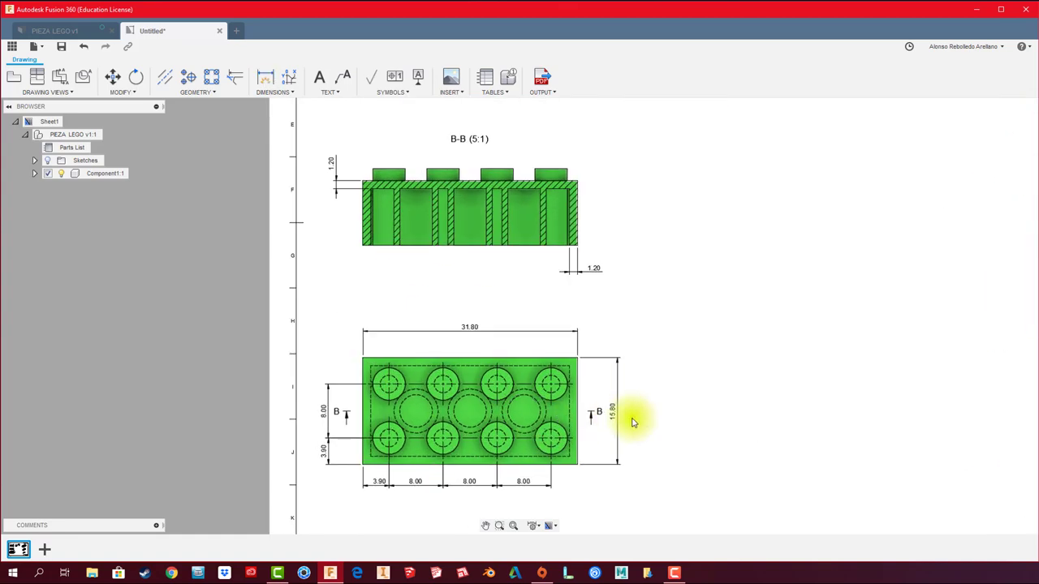
middle_click_drag(614, 285, 621, 330)
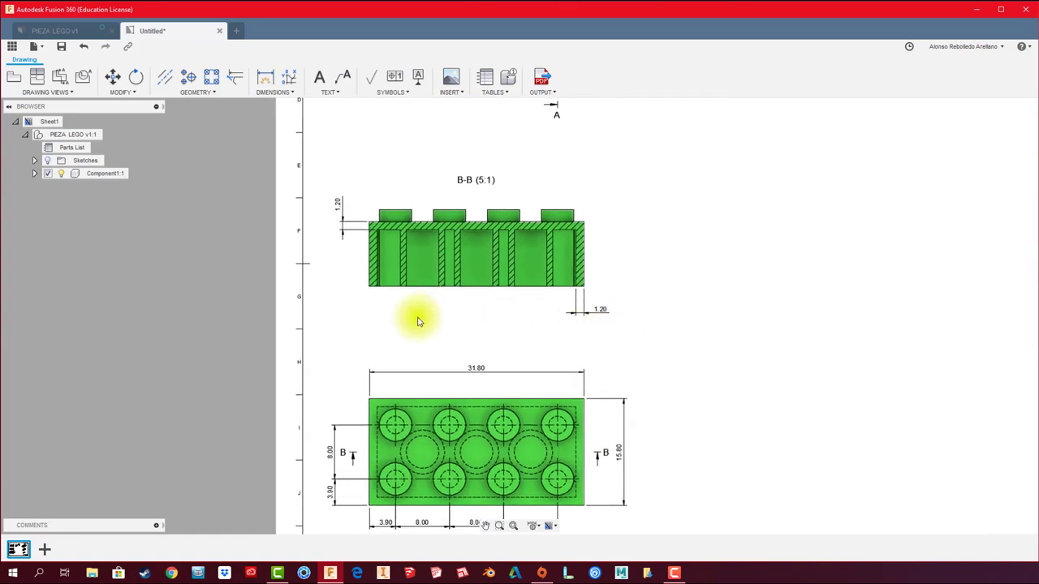
scroll(447, 300, "up", 1)
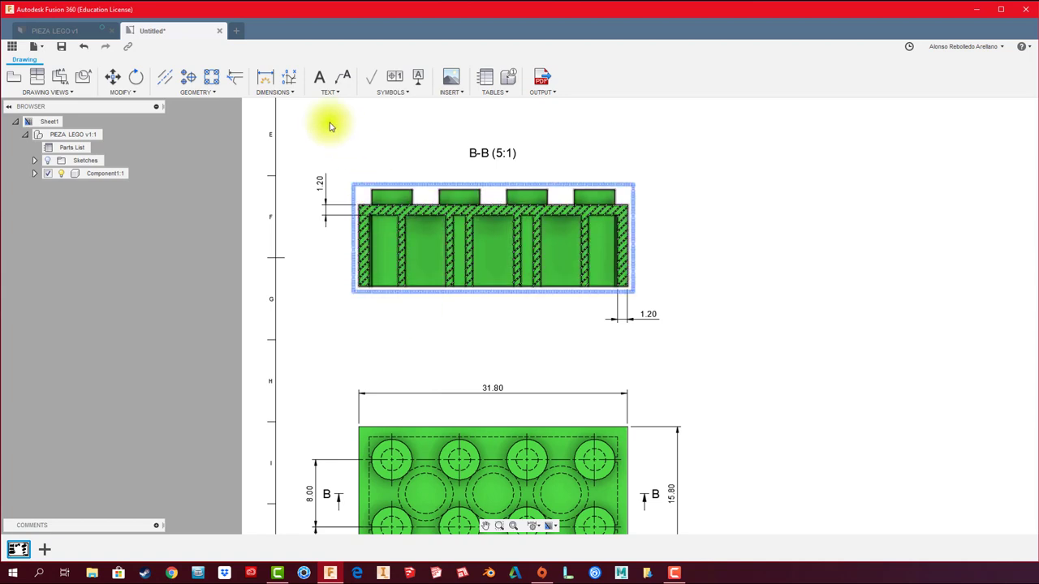
left_click(168, 78)
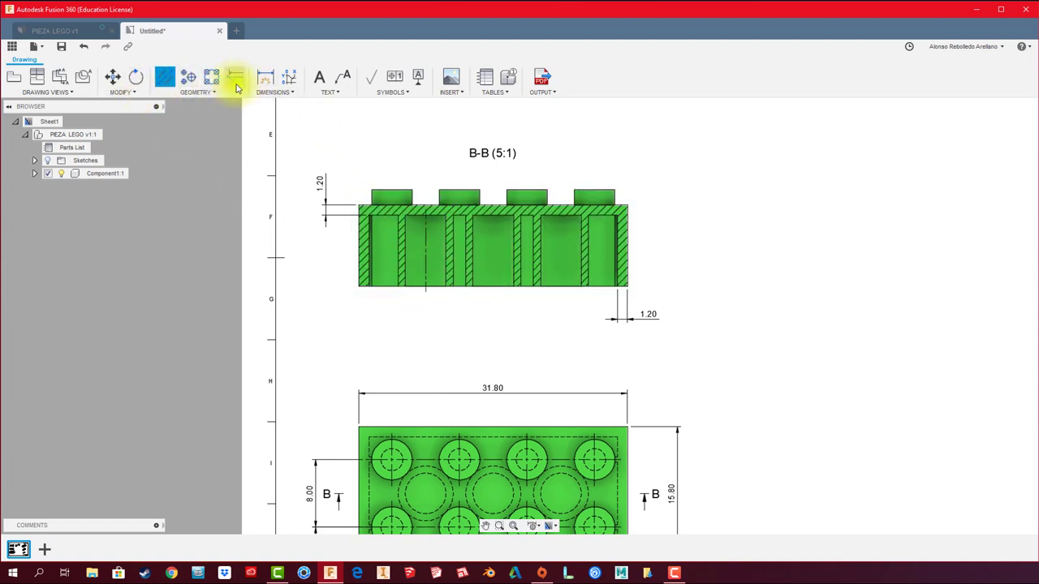
key("d")
scroll(433, 254, "up", 2)
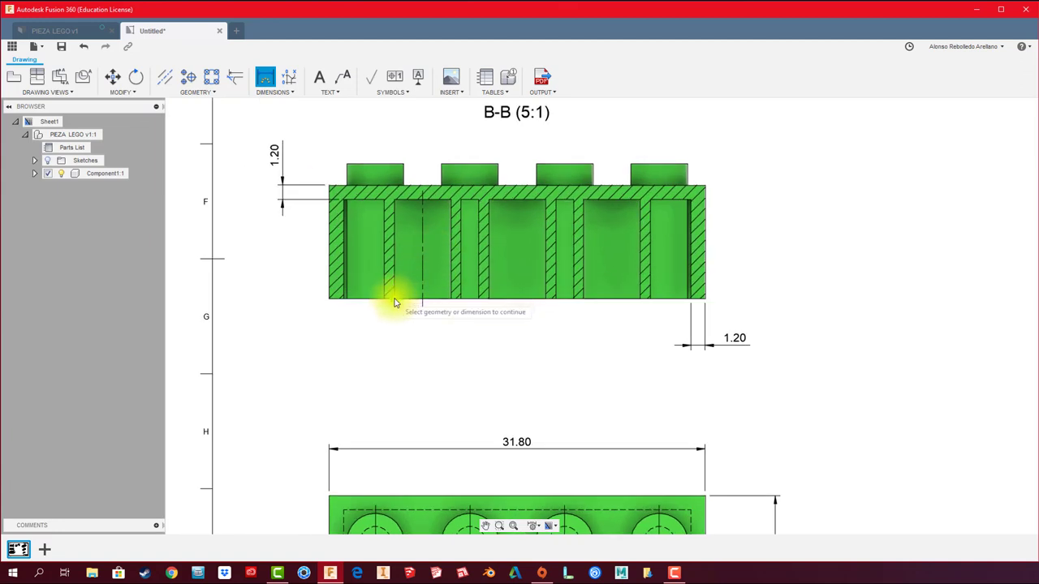
Dimension the tube's inner width as 4.80 and prefix it with the Ø diameter sign.
left_click(422, 302)
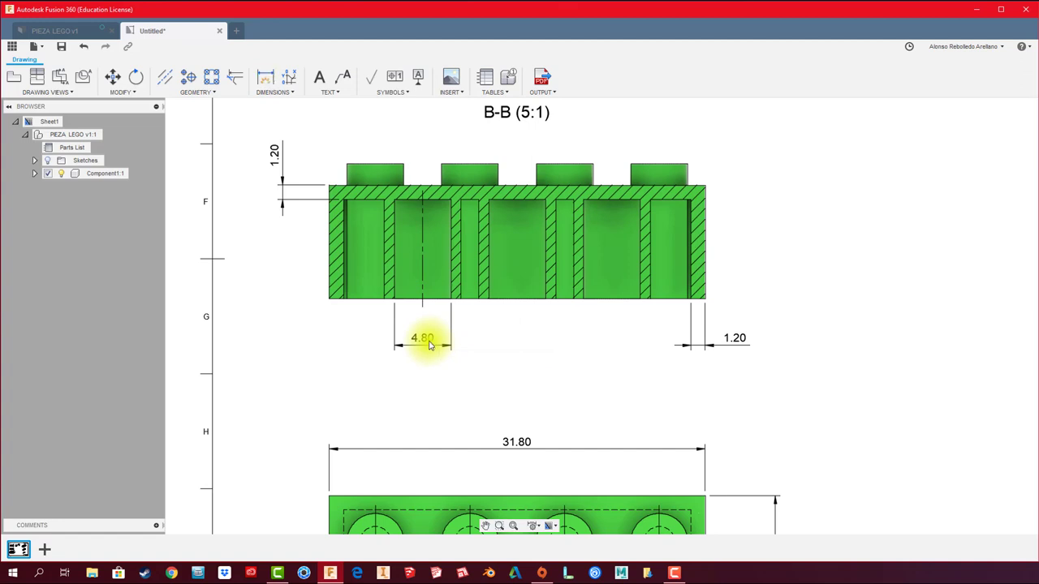
double_click(430, 345)
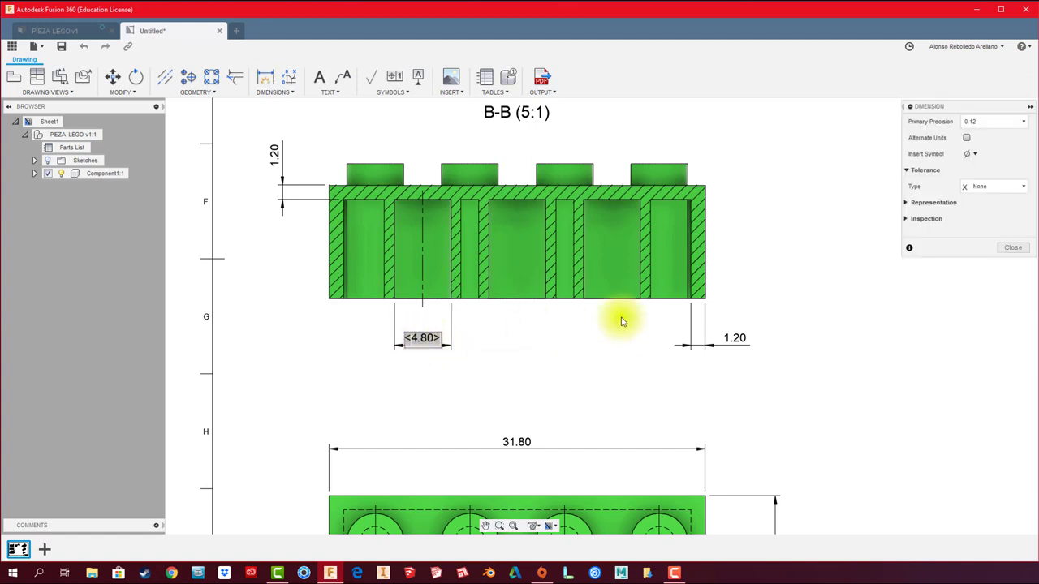
left_click(980, 157)
left_click(966, 169)
left_click(1013, 247)
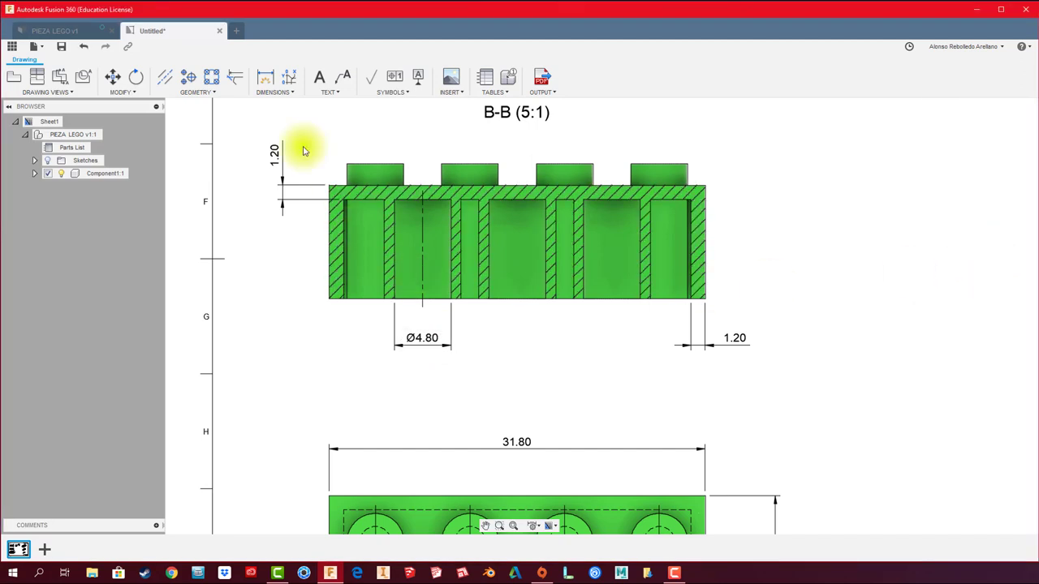
Dimension the tube's outer edges as 6.50 and prefix it with the Ø diameter sign.
left_click(266, 76)
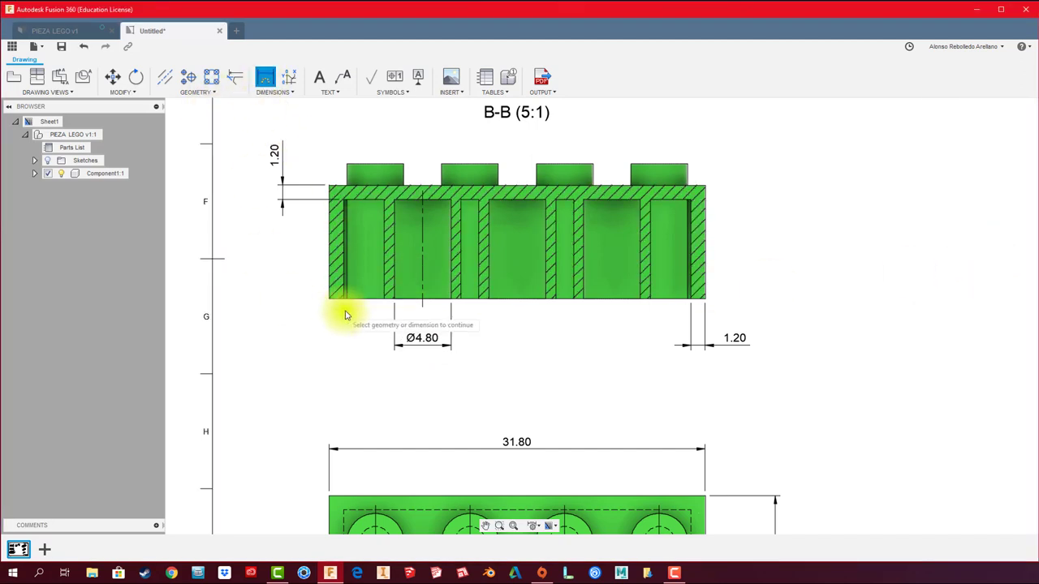
left_click(387, 302)
left_click(460, 302)
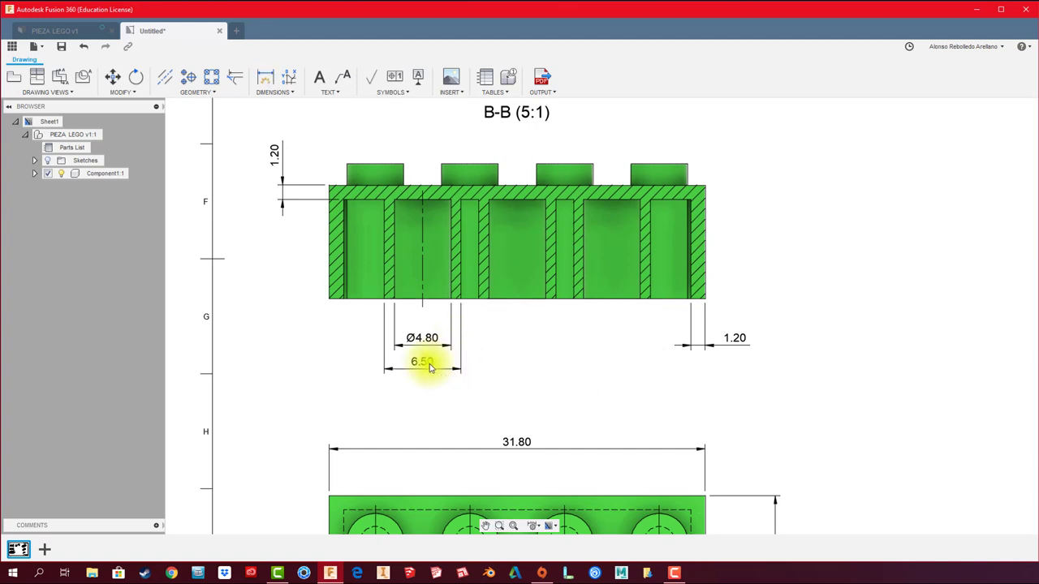
double_click(423, 363)
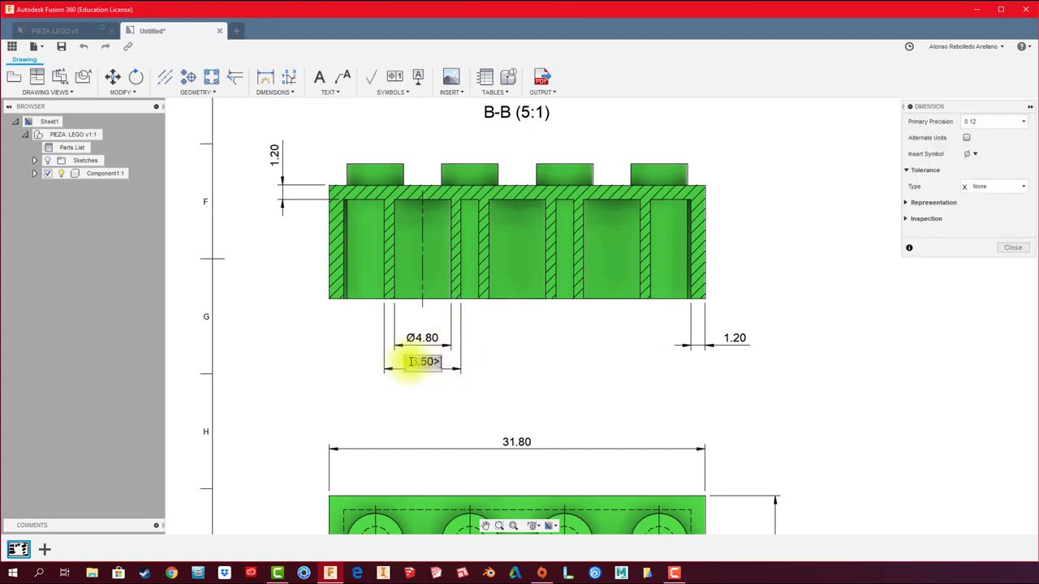
left_click(973, 156)
left_click(969, 169)
left_click(1007, 250)
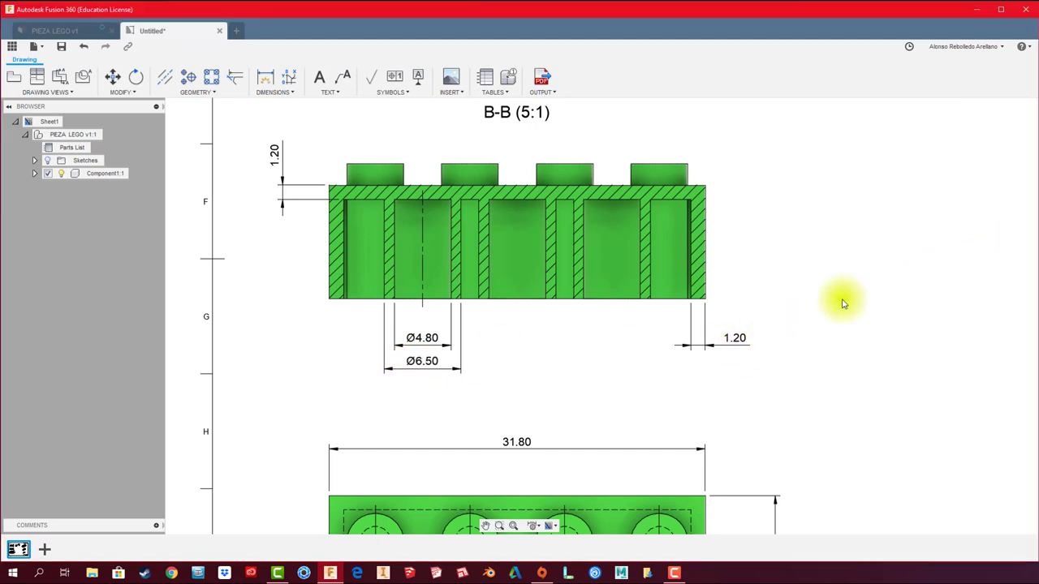
scroll(563, 343, "down", 2)
scroll(568, 369, "down", 2)
middle_click_drag(568, 369, 529, 319)
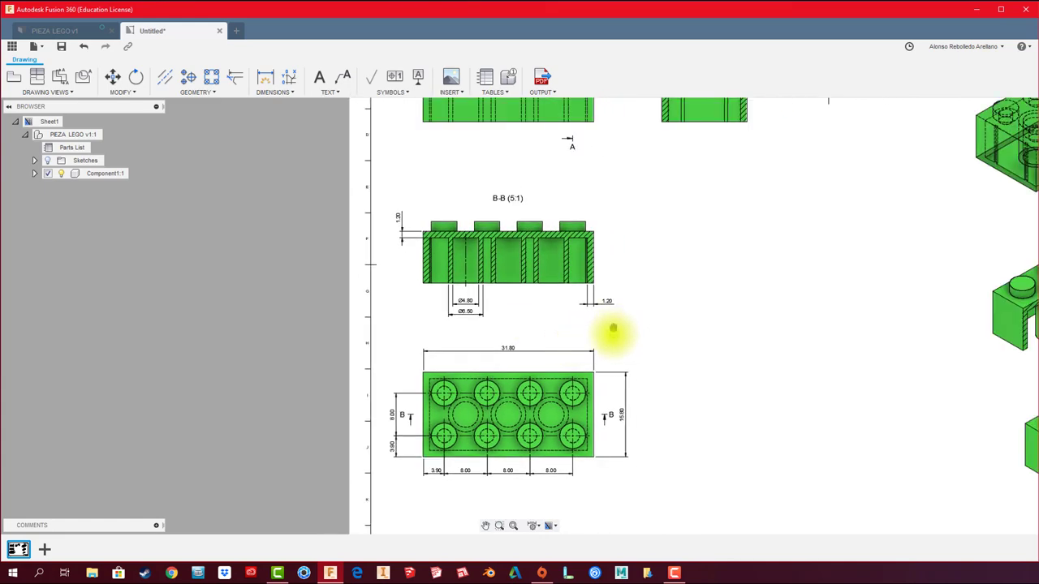
Switch the upper-right isometric brick view from wireframe to the Shaded style.
scroll(413, 274, "up", 1)
scroll(528, 336, "up", 2)
scroll(503, 299, "up", 3)
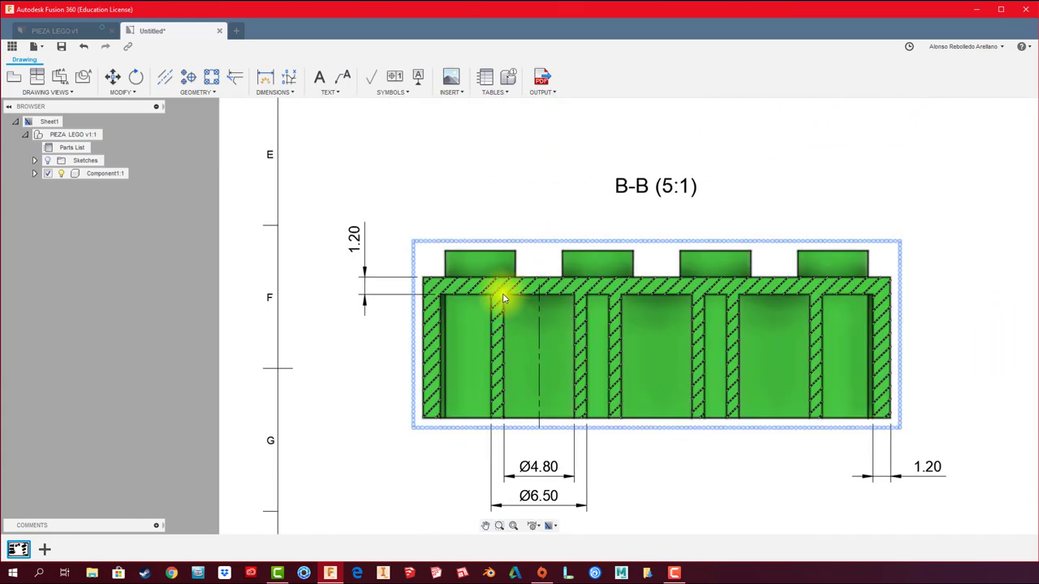
scroll(503, 298, "down", 1)
scroll(659, 358, "down", 2)
scroll(659, 357, "down", 1)
mouse_move(839, 323)
middle_mouse_down()
mouse_move(739, 315)
mouse_move(413, 339)
middle_mouse_up()
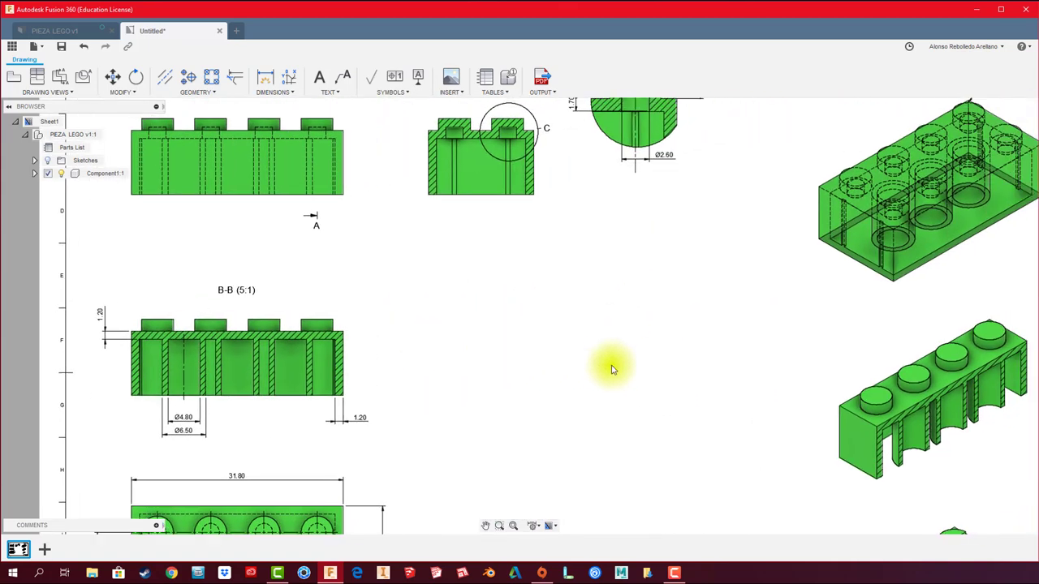
double_click(858, 287)
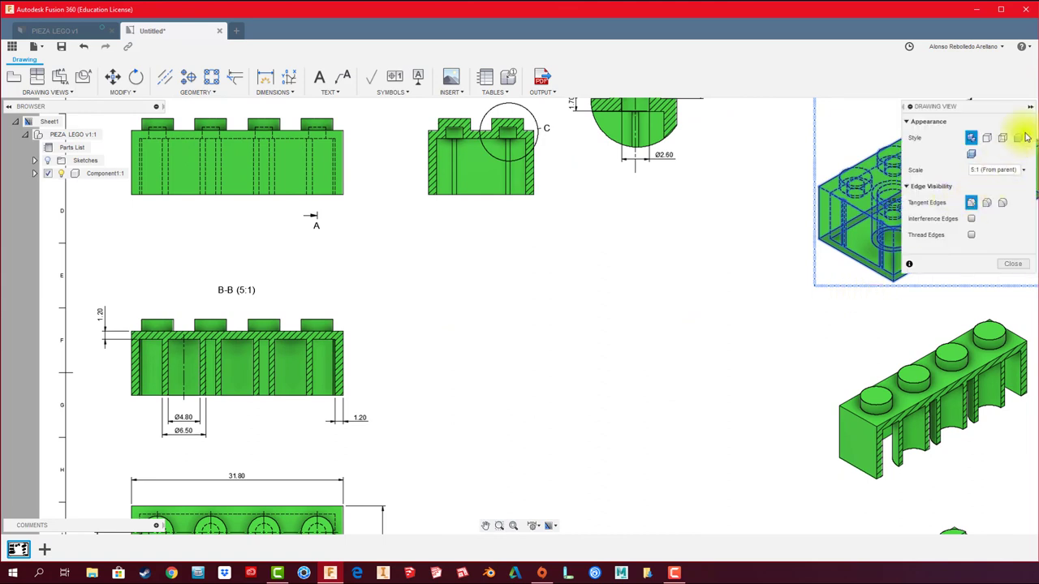
left_click(1024, 137)
left_click(1012, 264)
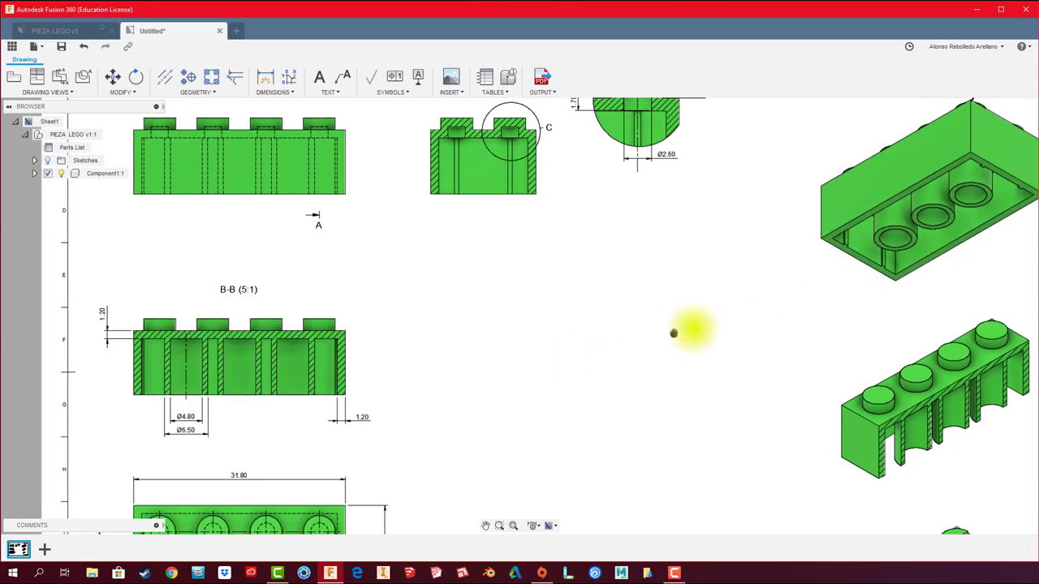
middle_click_drag(509, 379, 661, 338)
scroll(661, 339, "down", 1)
scroll(460, 341, "down", 2)
Place the 8.40 height dimension along the left wall of section B-B.
scroll(344, 341, "up", 3)
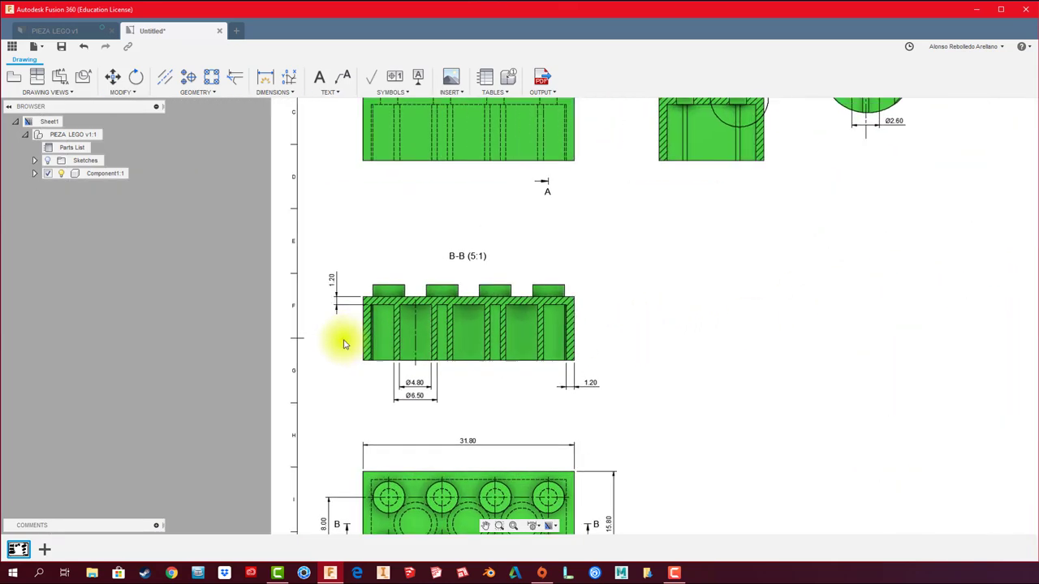
scroll(343, 341, "up", 3)
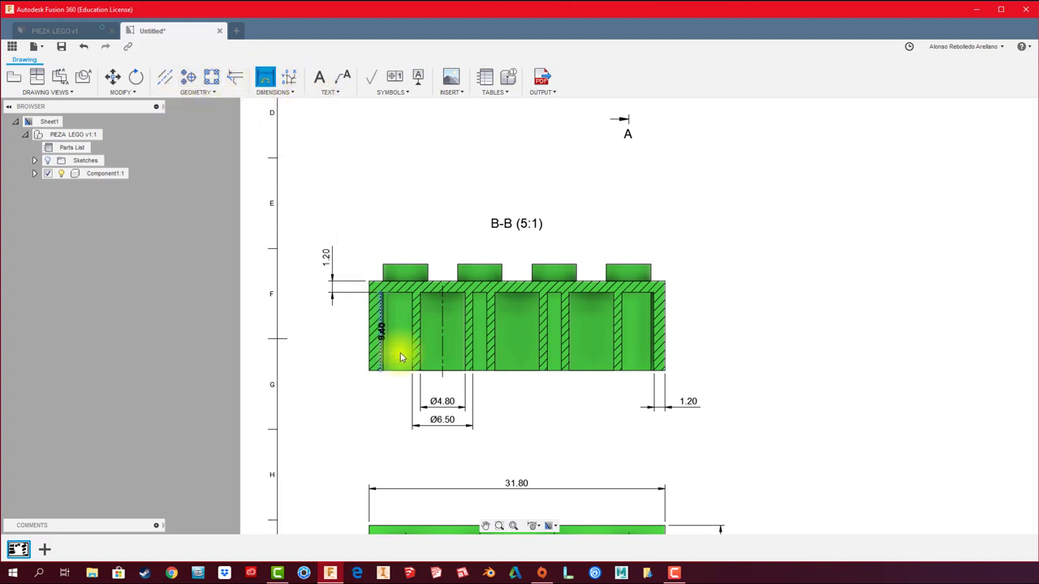
left_click(405, 285)
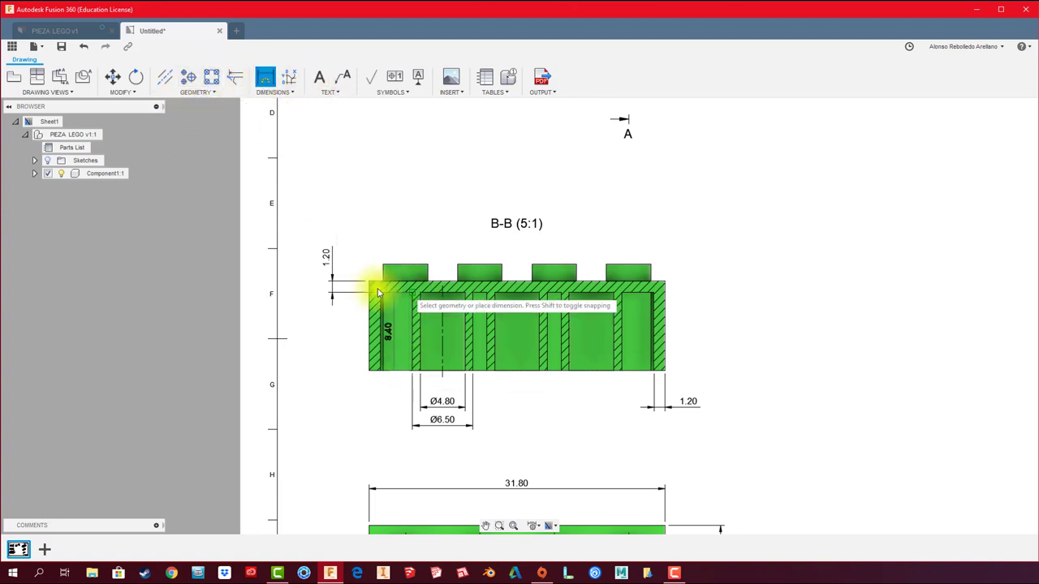
left_click(333, 297)
scroll(503, 235, "down", 2)
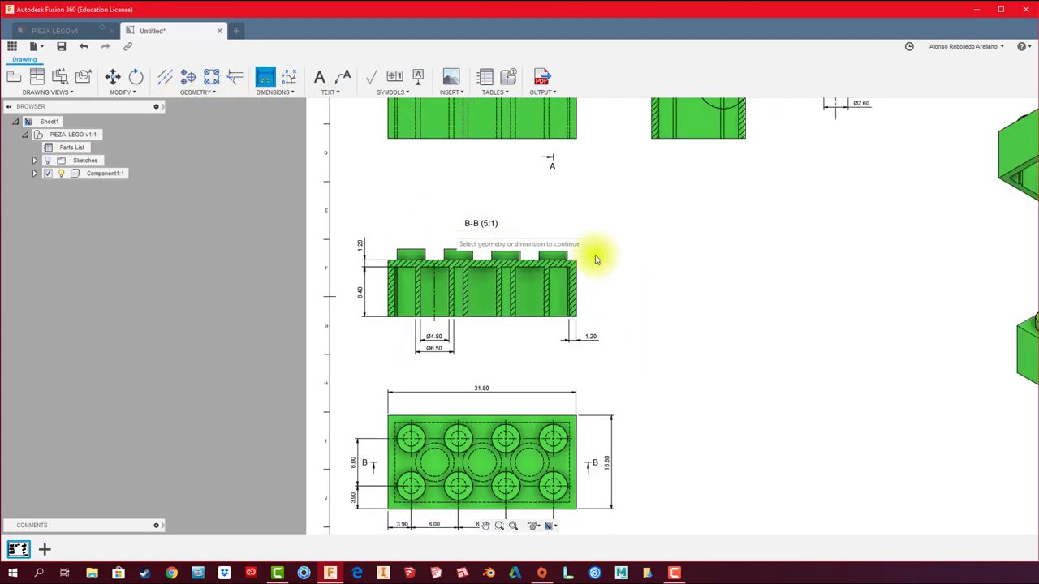
scroll(733, 308, "down", 2)
scroll(723, 352, "up", 2)
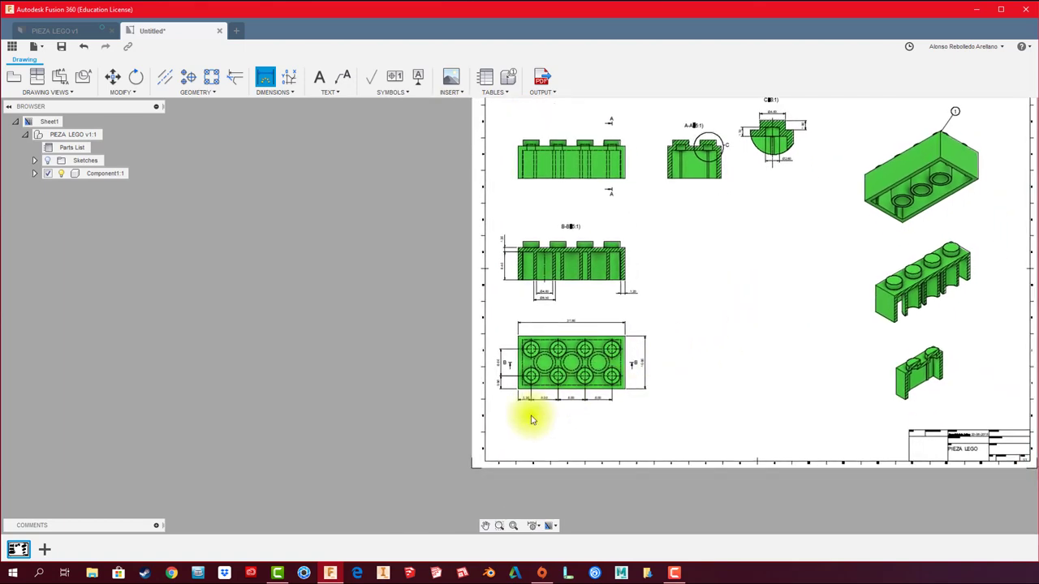
scroll(528, 418, "up", 2)
scroll(559, 391, "up", 2)
scroll(566, 373, "up", 2)
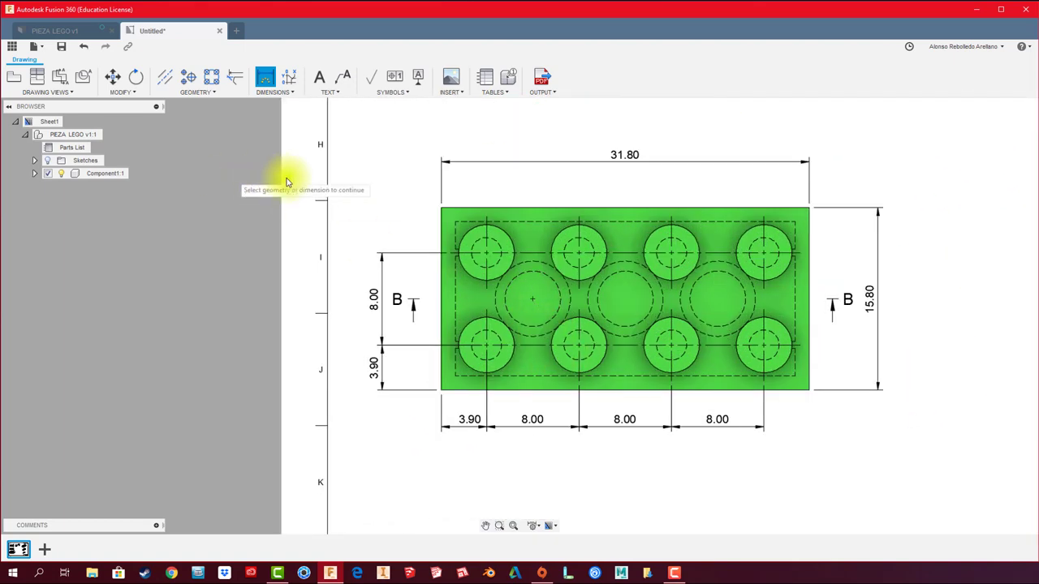
Add a center mark pattern linking the three large hollow tube circles in the top view.
left_click(213, 78)
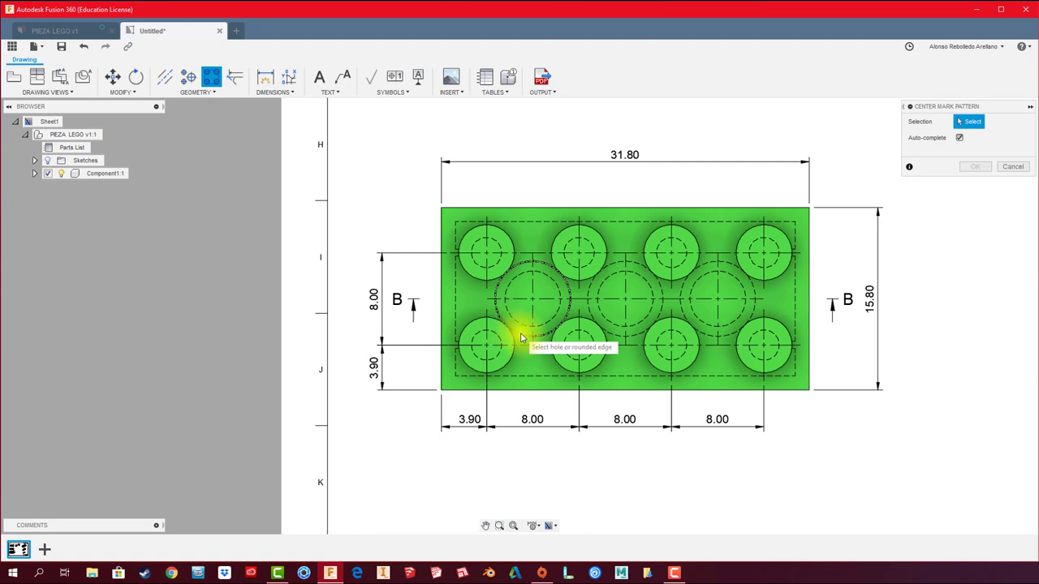
left_click(520, 337)
left_click(690, 332)
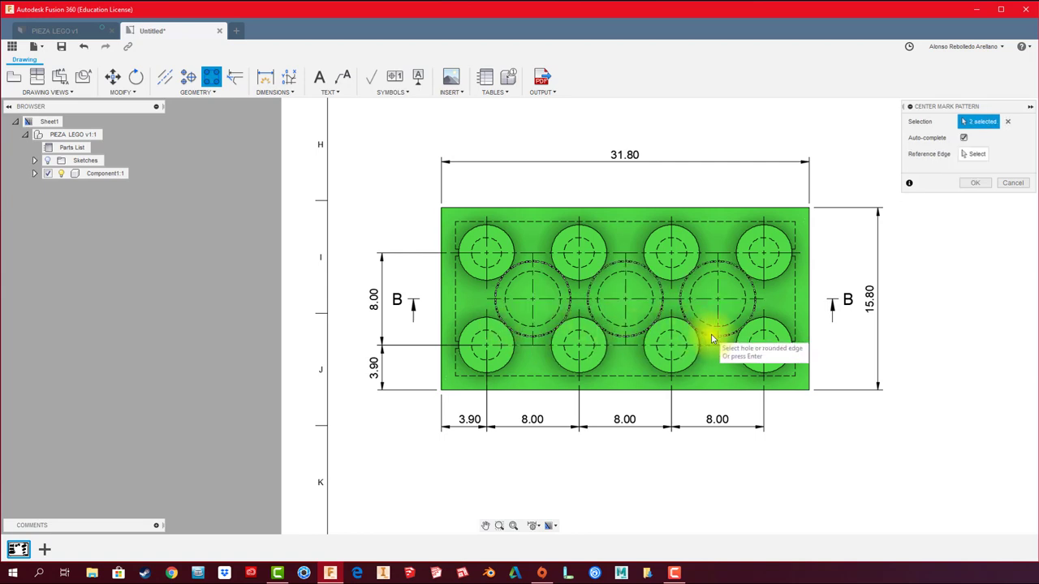
right_click(706, 337)
left_click(755, 341)
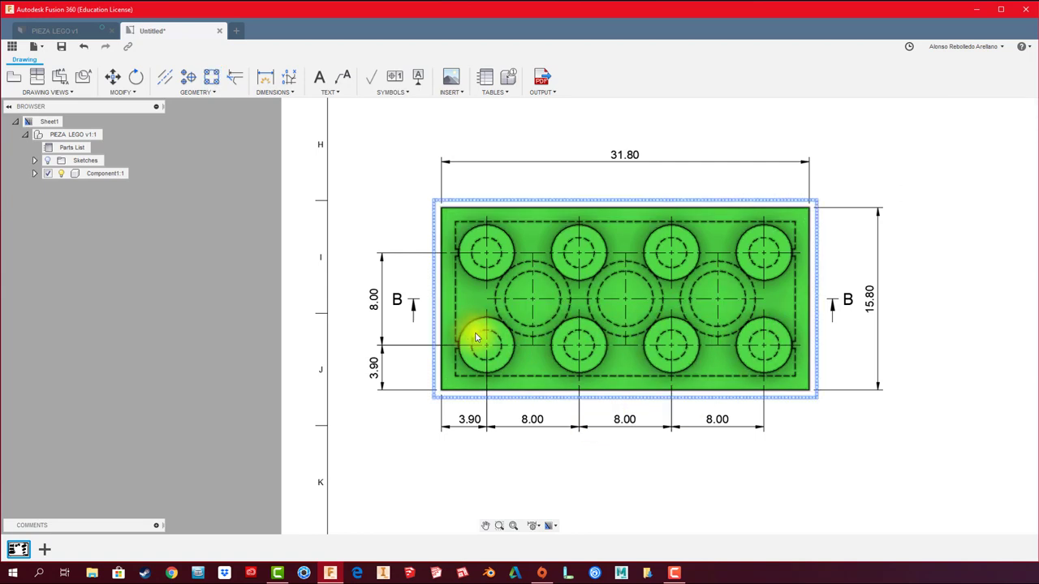
middle_click_drag(480, 340, 509, 351)
scroll(490, 273, "down", 1)
scroll(494, 273, "down", 2)
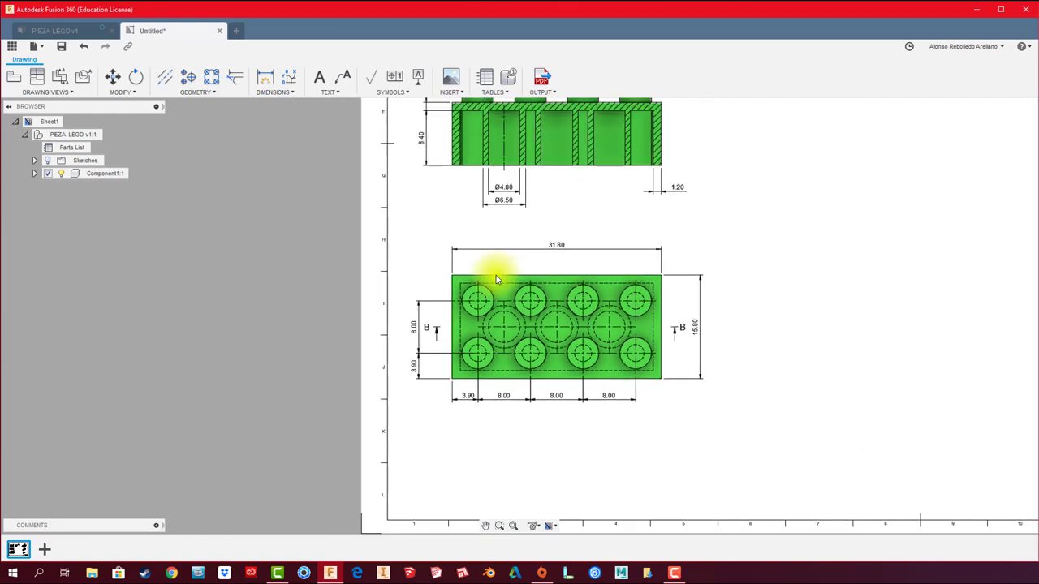
middle_click_drag(540, 225, 531, 282)
Draw a vertical centerline between both edges of the middle pocket in section B-B.
scroll(525, 266, "up", 2)
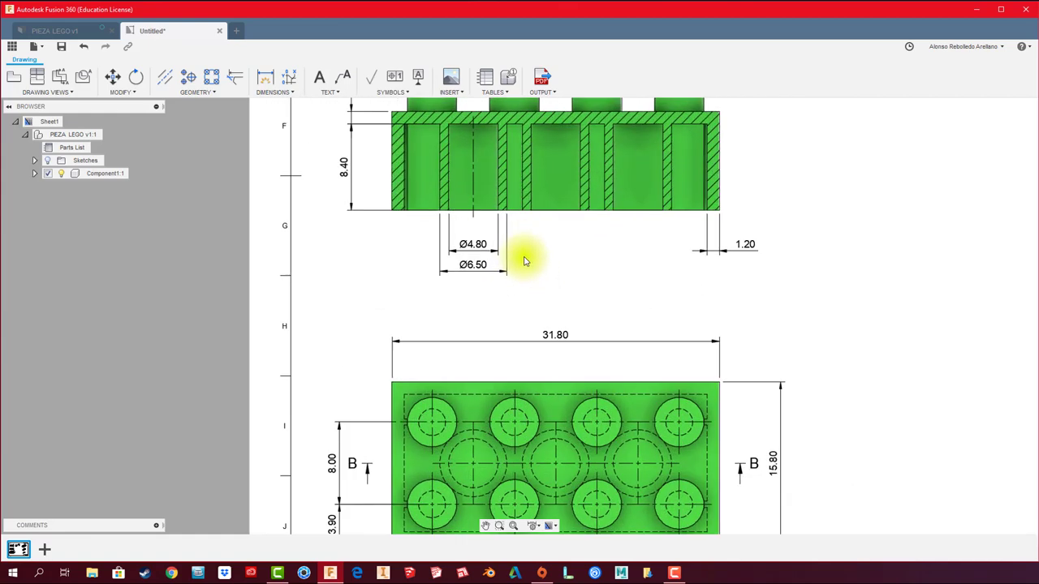
left_click(167, 78)
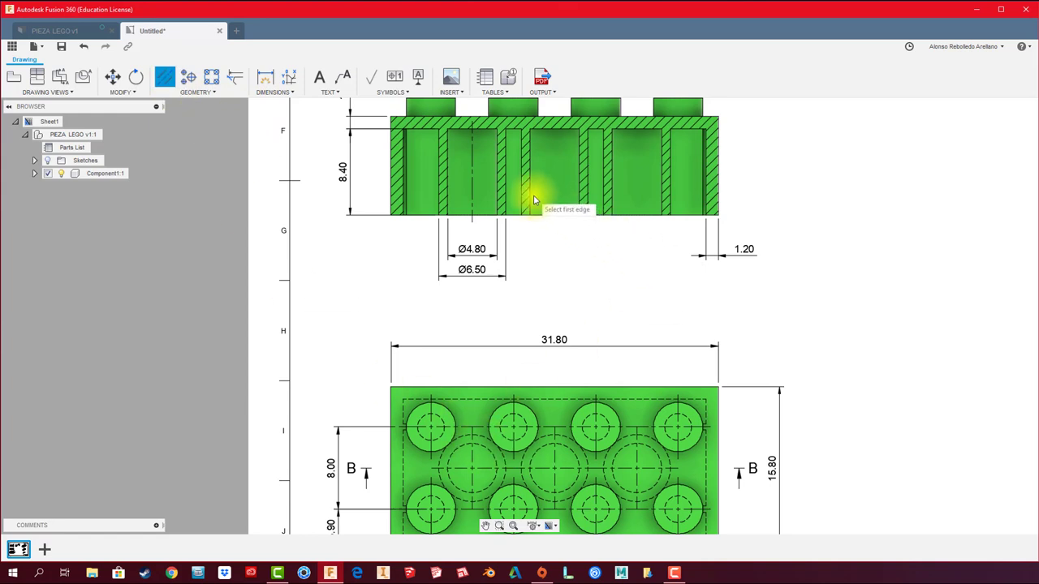
left_click(612, 197)
left_click(661, 197)
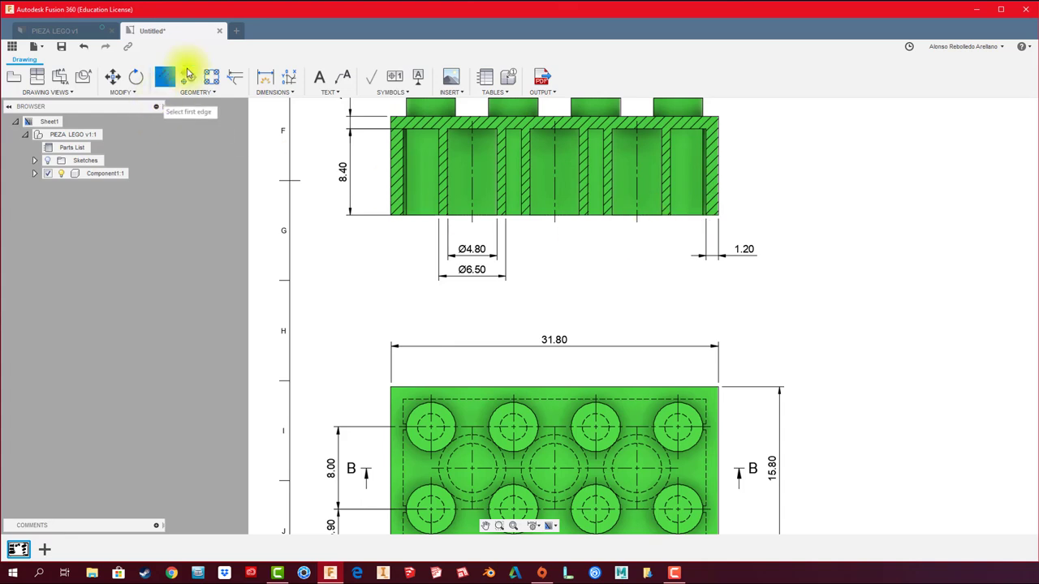
left_click(271, 79)
Add the first 8.00 centerline spacing in section B-B and move the Ø6.50 and Ø4.80 labels left.
left_click(474, 219)
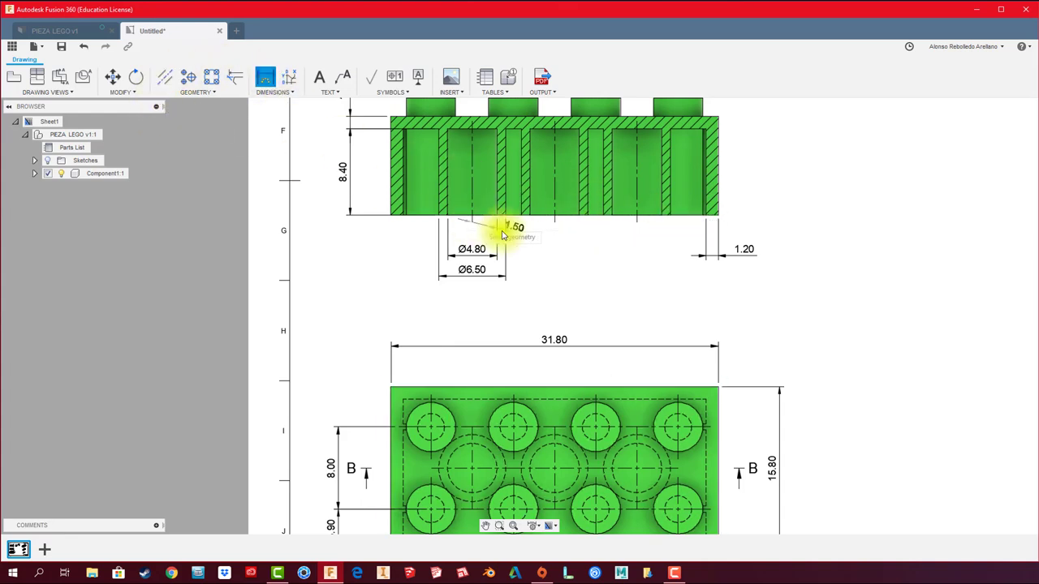
left_click(556, 226)
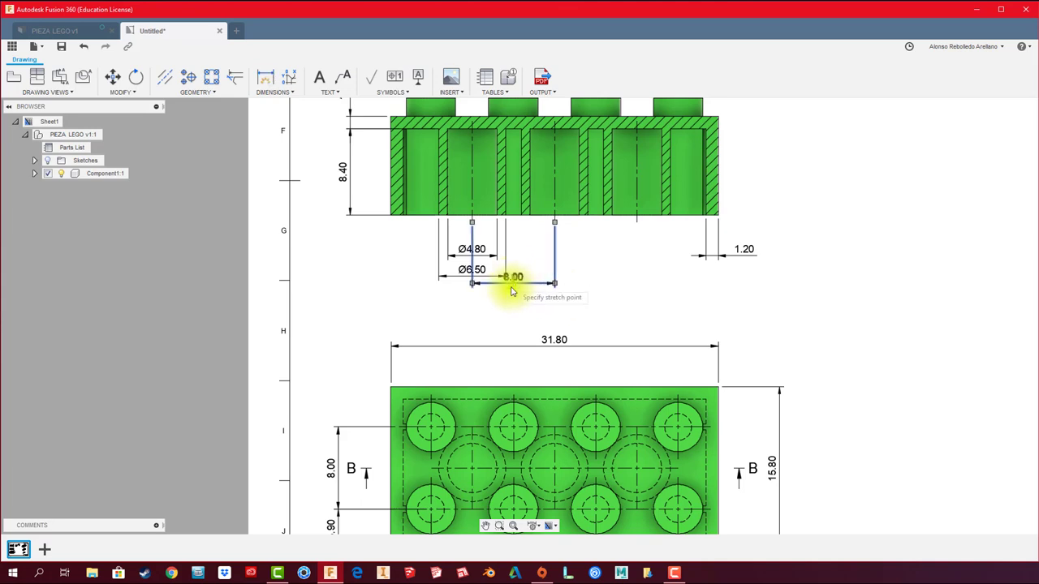
left_click(405, 272)
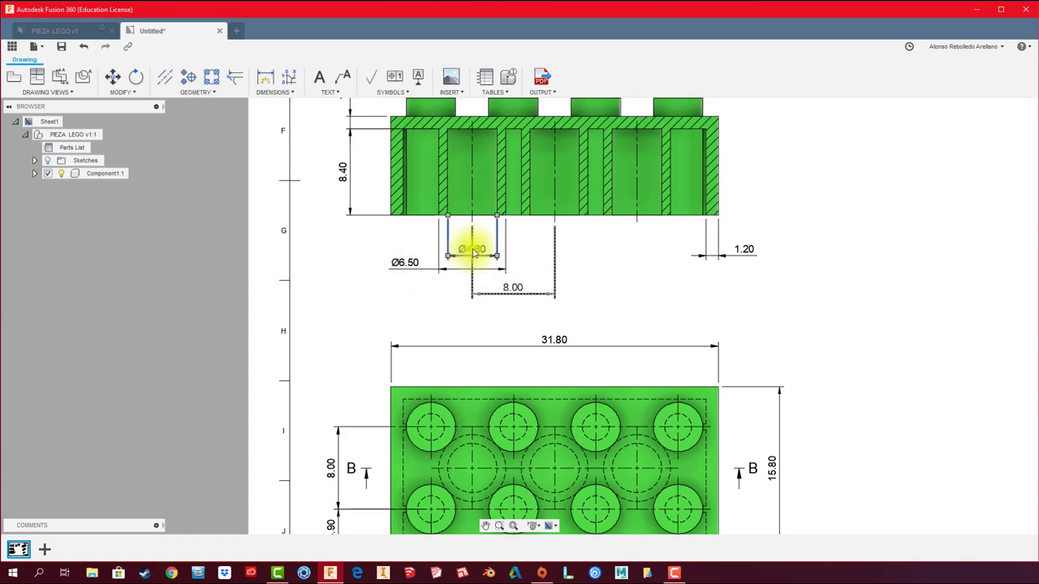
left_click(475, 253)
left_click(407, 241)
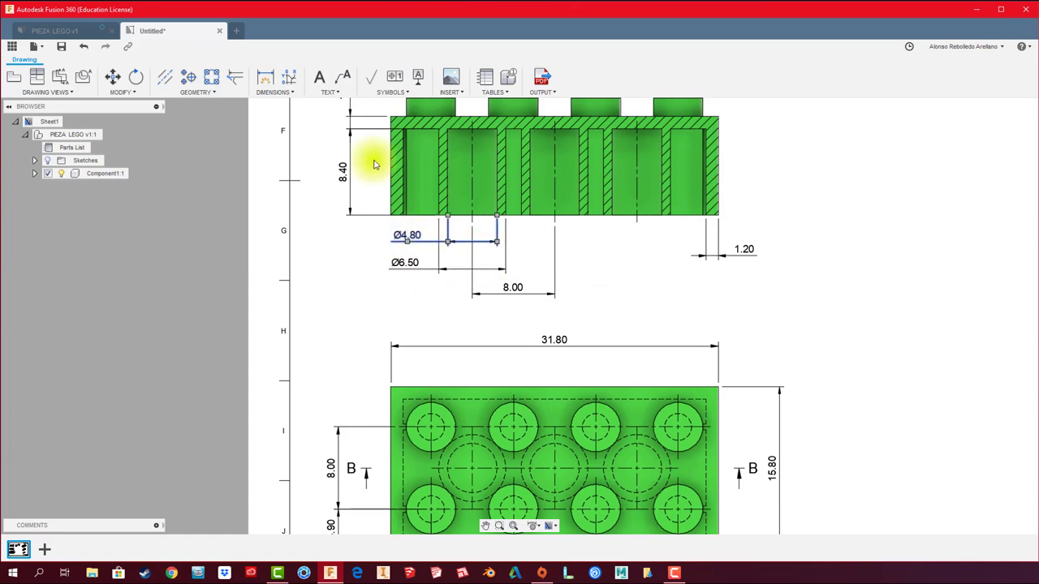
Add the second 8.00 spacing dimension between the next pair of centerlines.
left_click(268, 81)
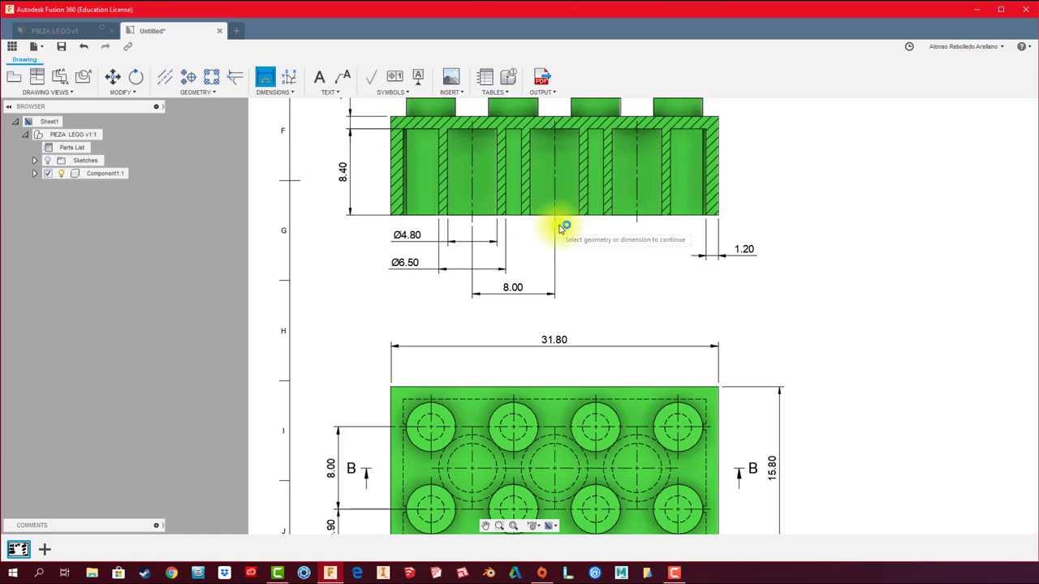
scroll(567, 217, "up", 2)
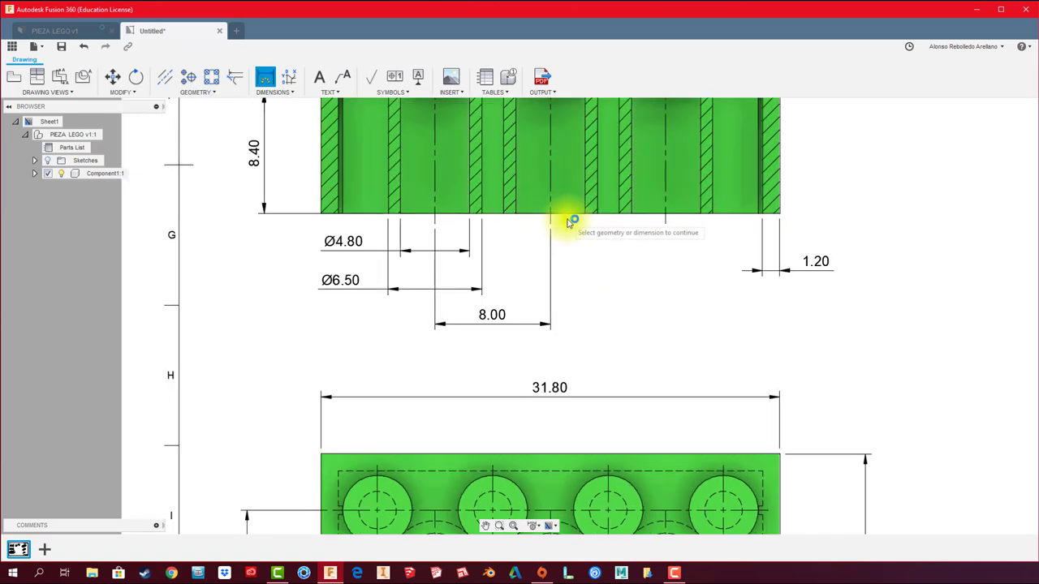
left_click(679, 216)
left_click(549, 214)
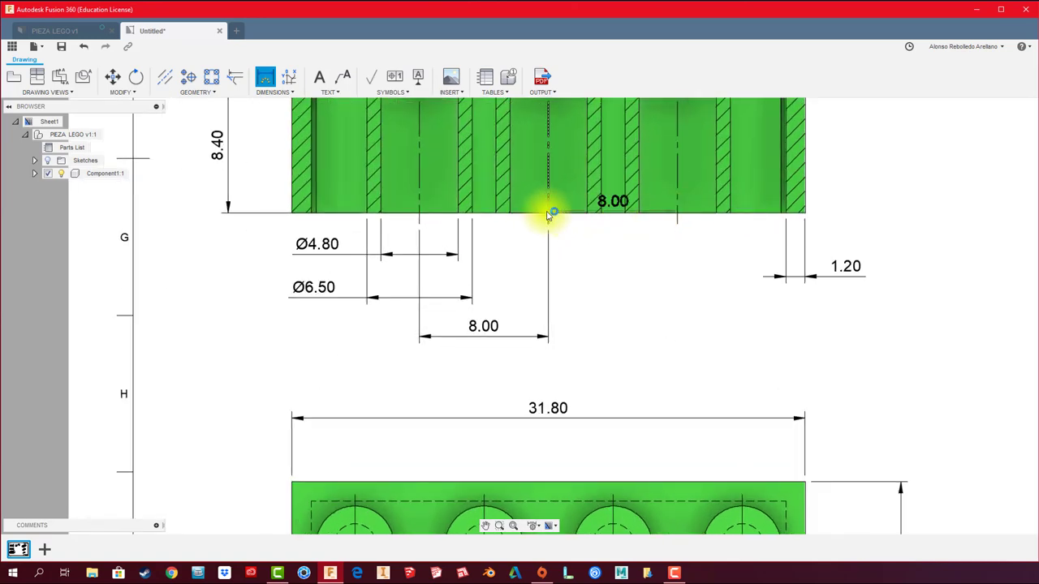
scroll(548, 341, "up", 3)
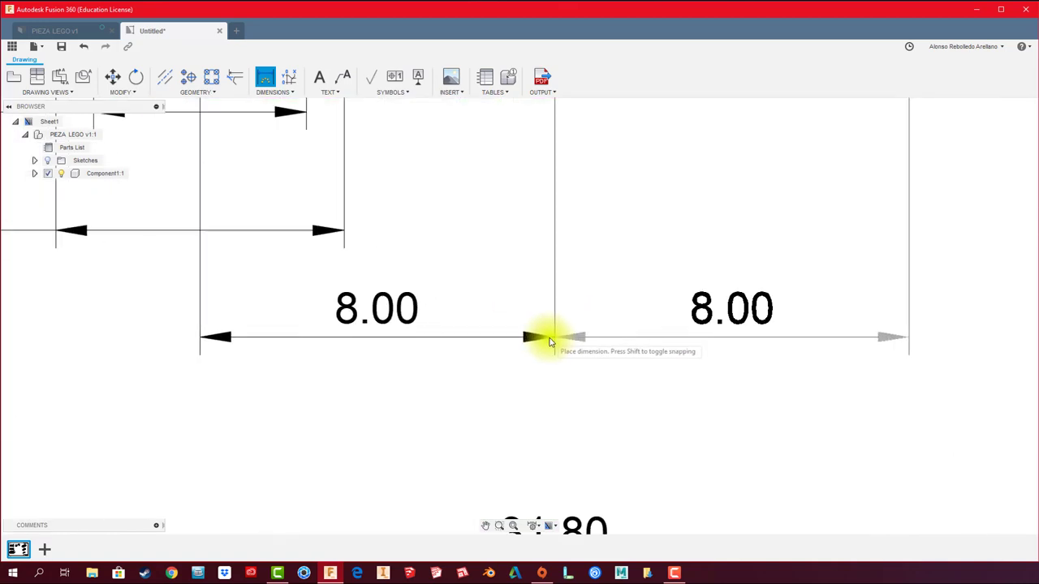
left_click(555, 341)
scroll(557, 343, "down", 2)
scroll(599, 341, "down", 2)
scroll(602, 345, "down", 3)
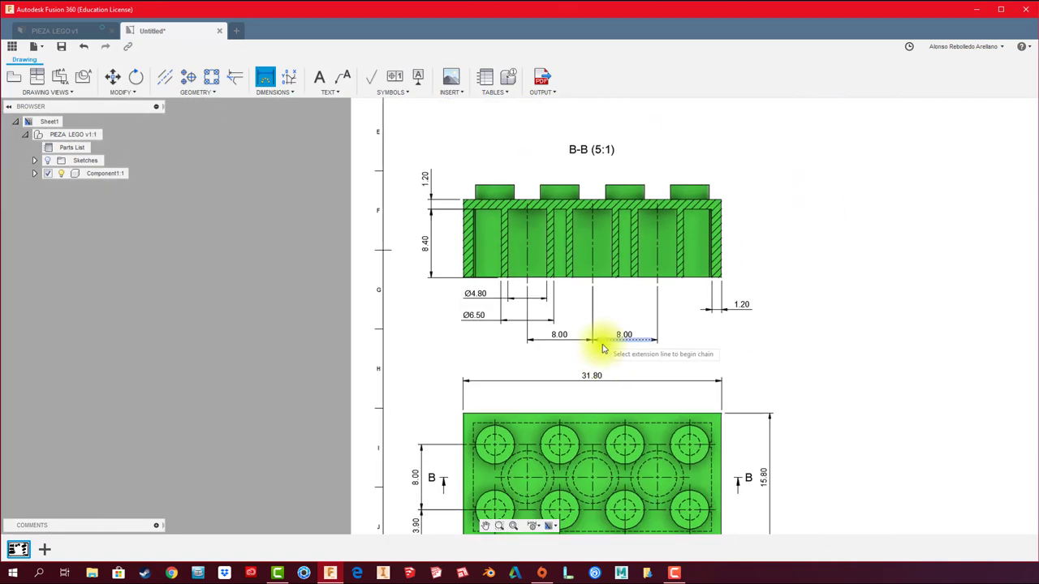
scroll(597, 304, "up", 1)
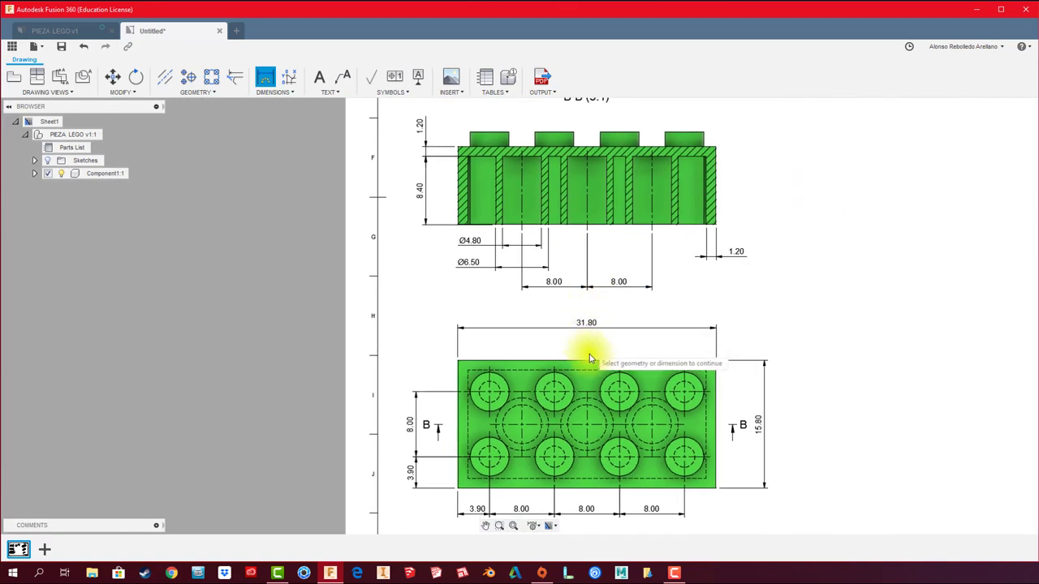
Dimension 7.90 from the last centerline to the right edge, in line with the others.
left_click(720, 245)
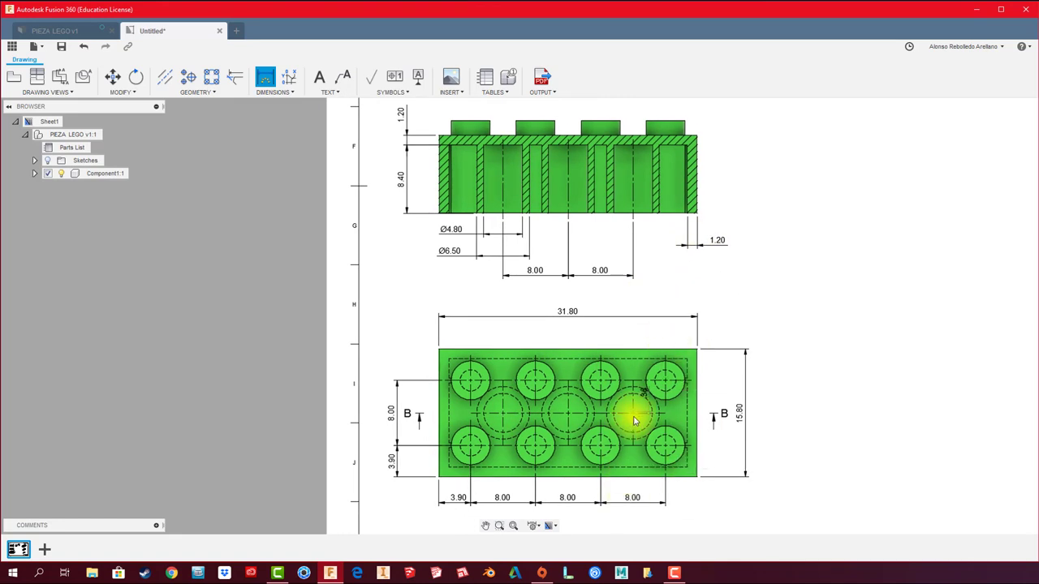
scroll(673, 239, "up", 3)
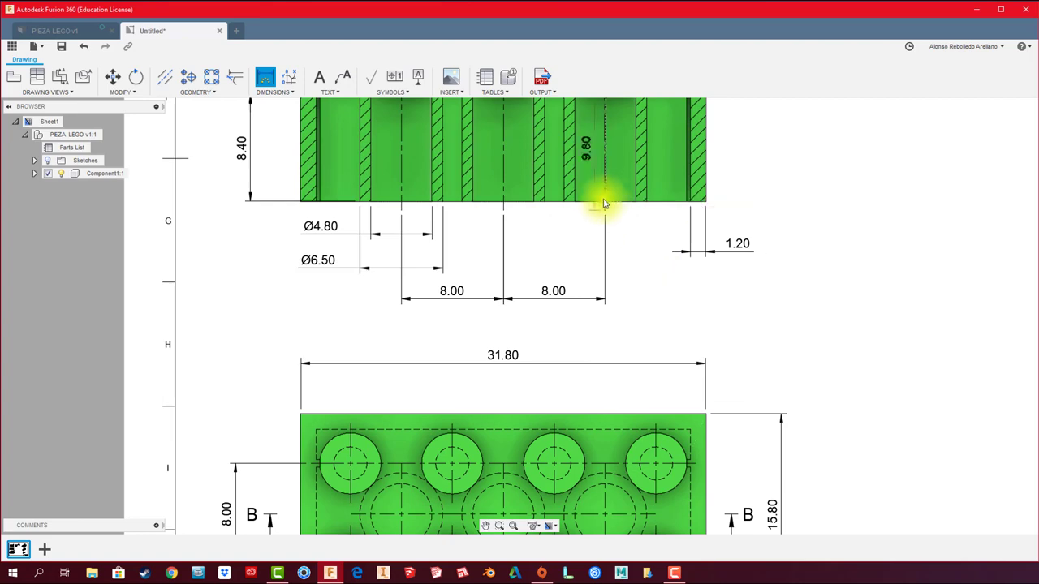
left_click(706, 205)
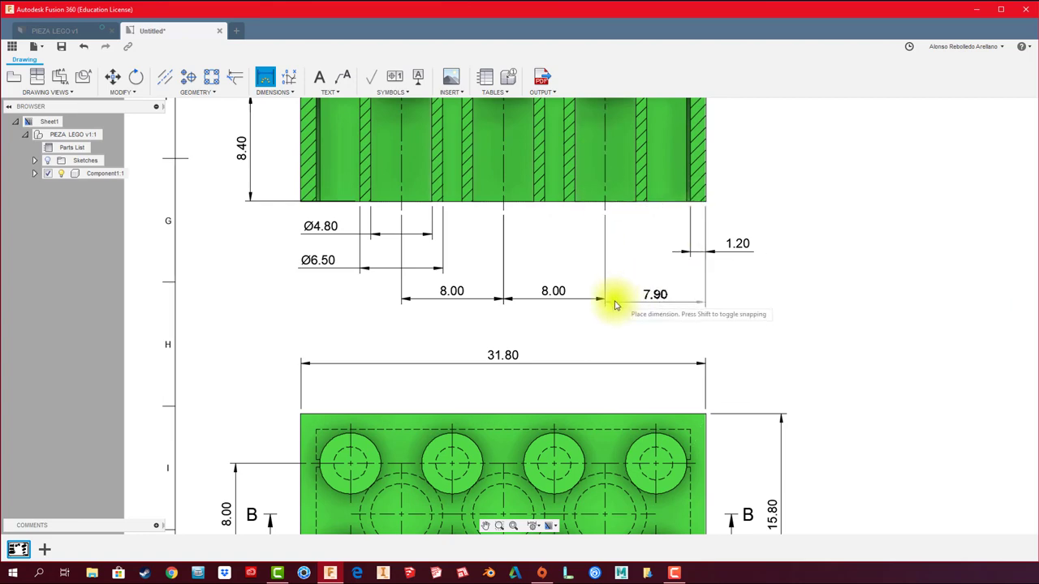
scroll(614, 300, "up", 3)
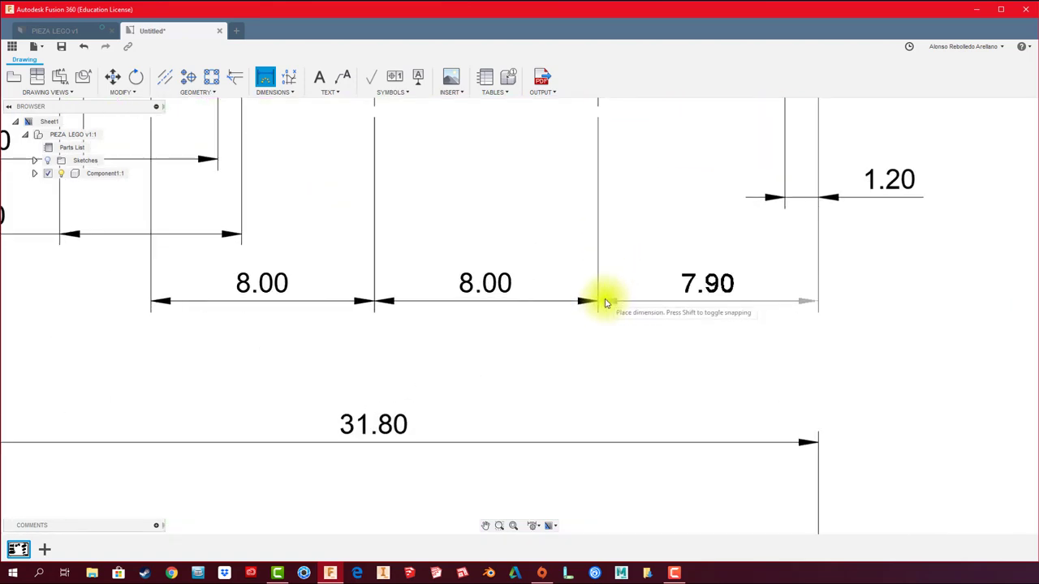
left_click(604, 302)
Add the 15.80 overall width dimension to the plan view.
scroll(641, 321, "down", 2)
scroll(641, 324, "down", 3)
scroll(623, 328, "down", 1)
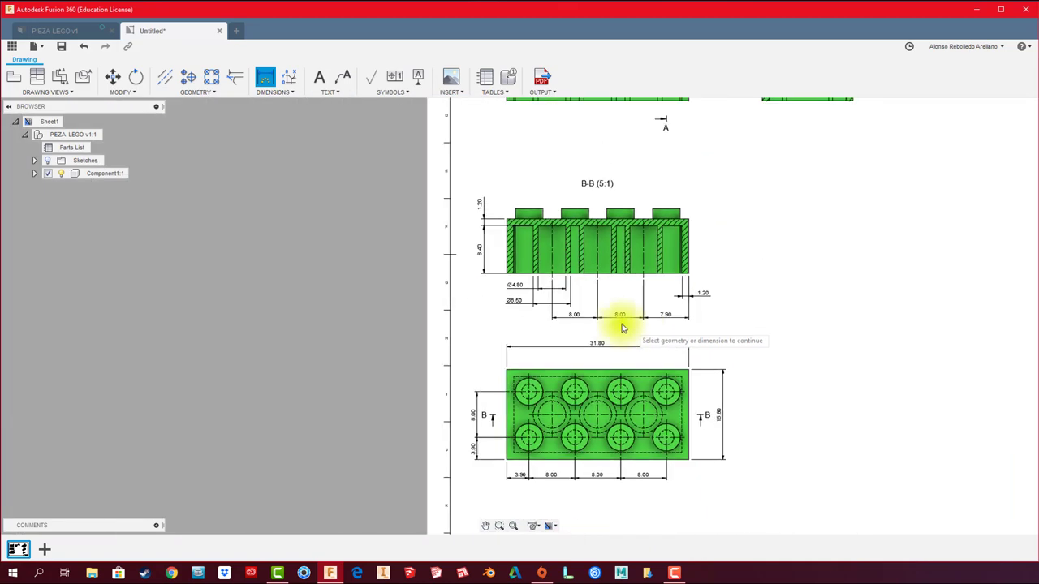
middle_click_drag(592, 308, 559, 278)
scroll(754, 391, "up", 1)
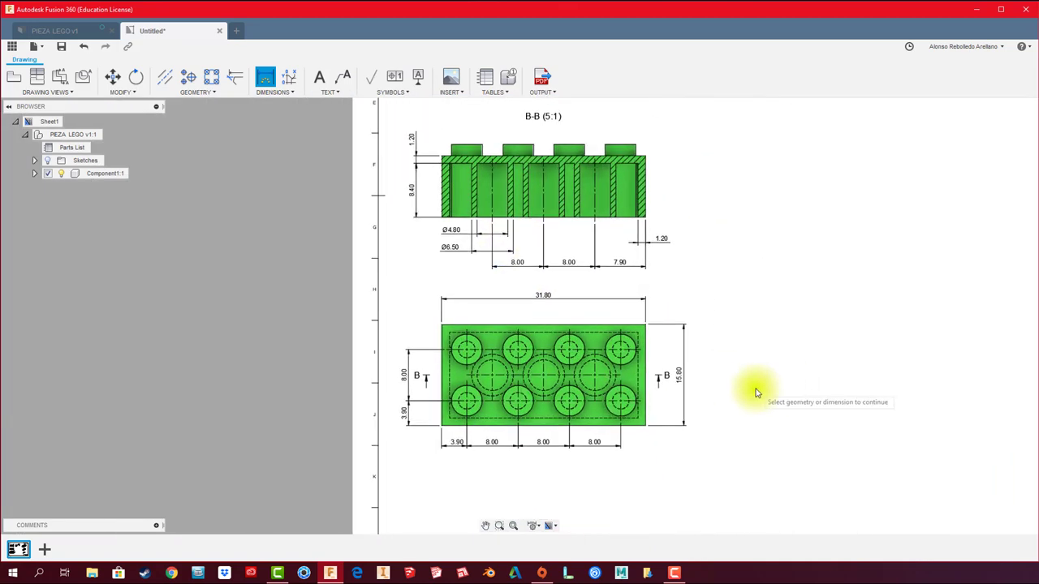
left_click(681, 379)
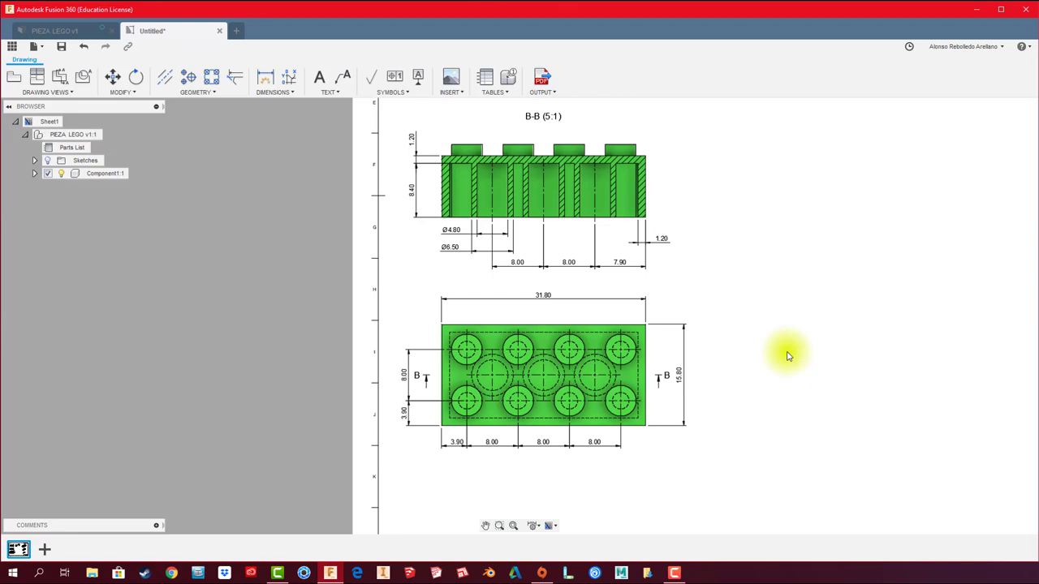
Pan and zoom to frame section B-B and the dimensioned plan view together on screen.
scroll(787, 354, "down", 2)
scroll(765, 305, "down", 2)
scroll(765, 293, "down", 1)
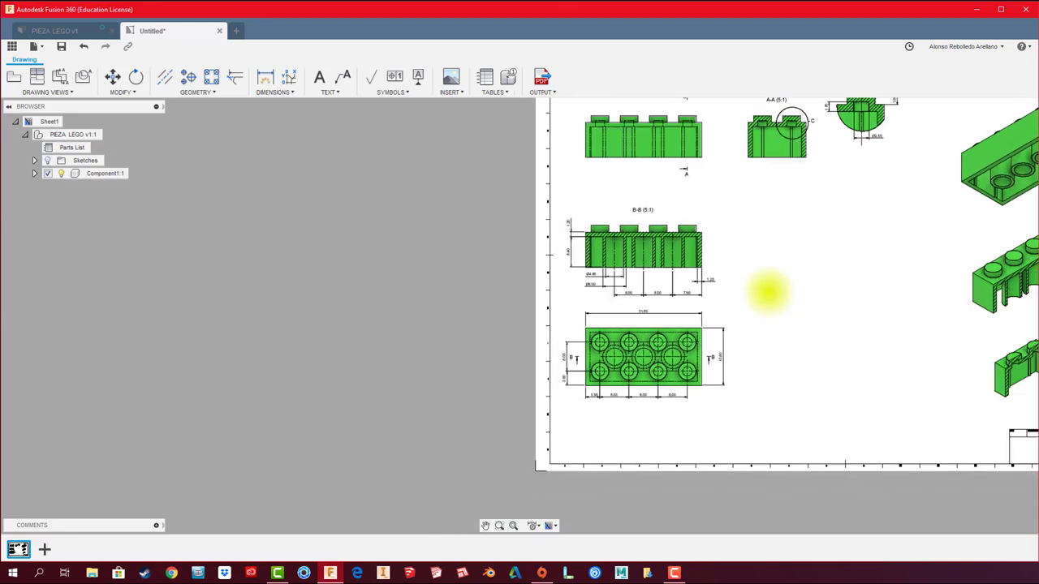
middle_click_drag(757, 297, 654, 344)
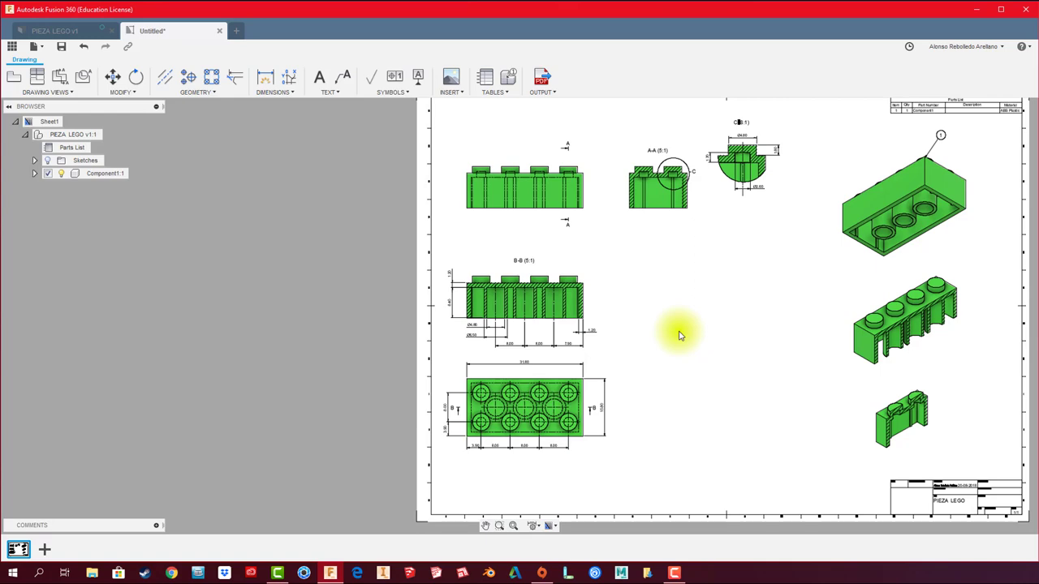
scroll(918, 239, "up", 2)
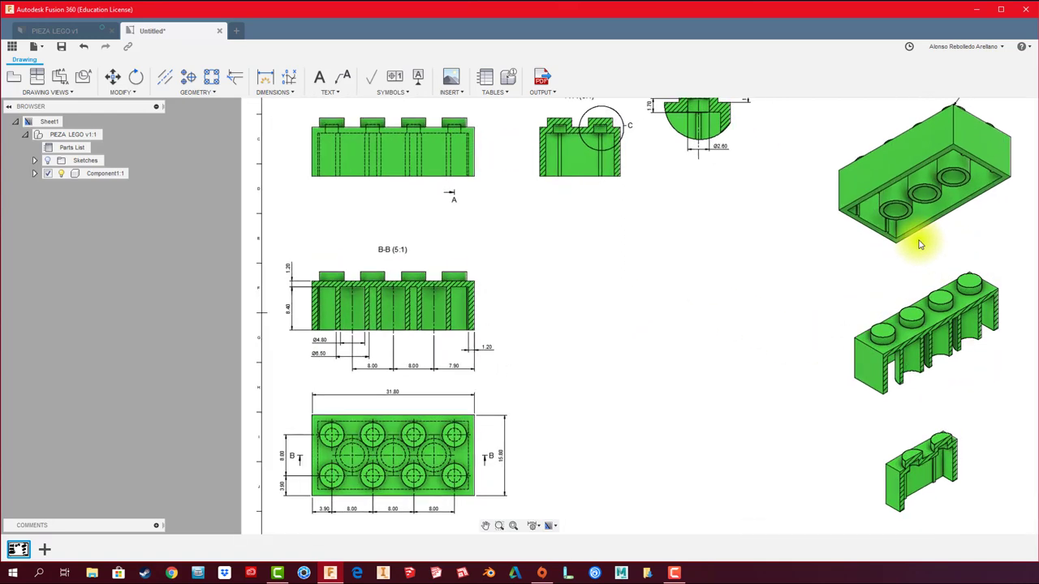
scroll(874, 216, "up", 2)
scroll(846, 223, "up", 2)
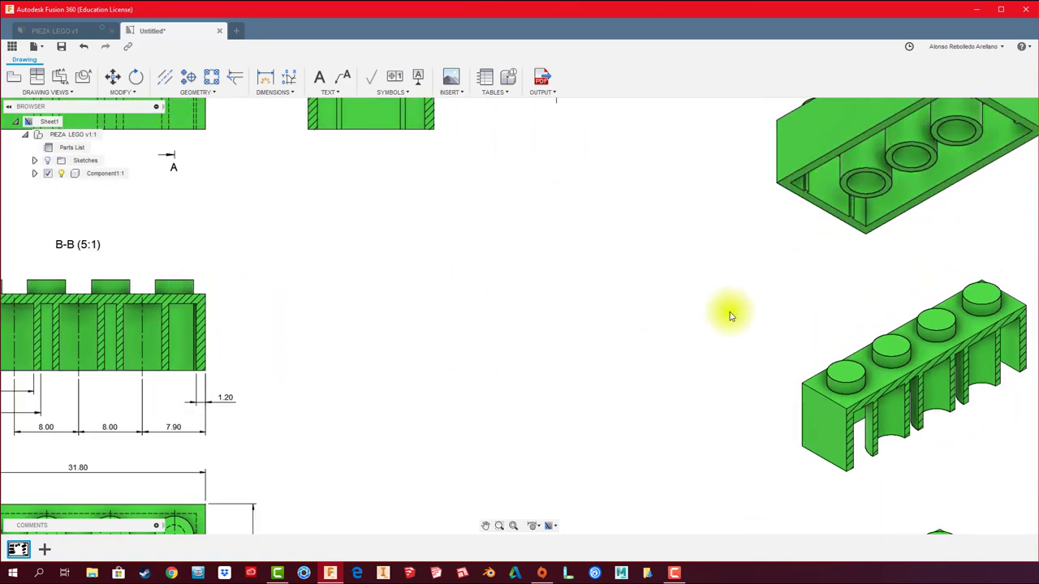
scroll(725, 325, "down", 1)
middle_click_drag(723, 359, 686, 241)
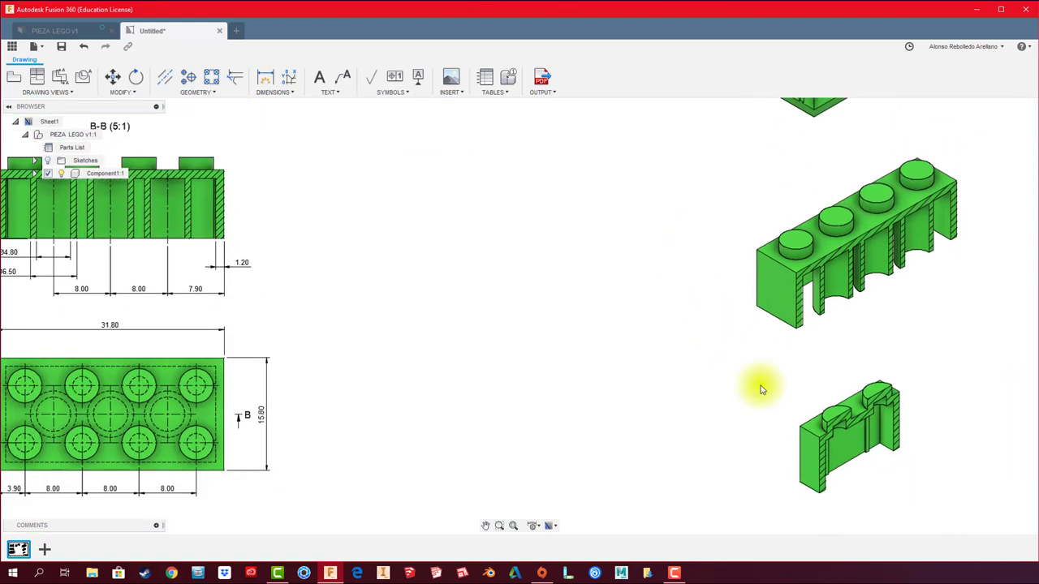
scroll(630, 395, "down", 2)
middle_click_drag(513, 266, 581, 310)
middle_click_drag(550, 341, 580, 320)
scroll(424, 382, "up", 2)
scroll(414, 465, "up", 2)
scroll(424, 458, "up", 2)
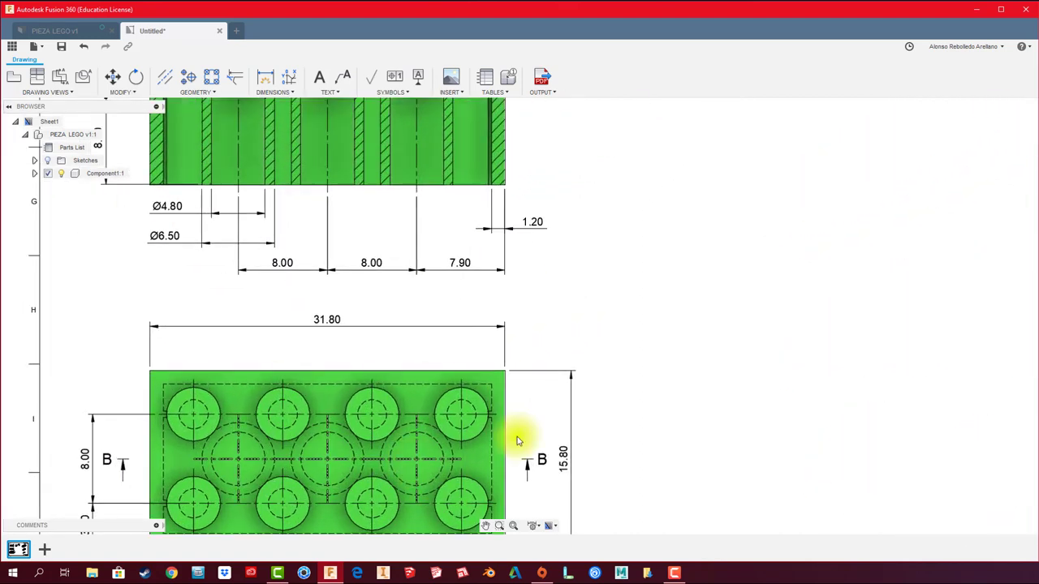
scroll(499, 422, "up", 2)
scroll(479, 406, "up", 2)
scroll(451, 423, "up", 2)
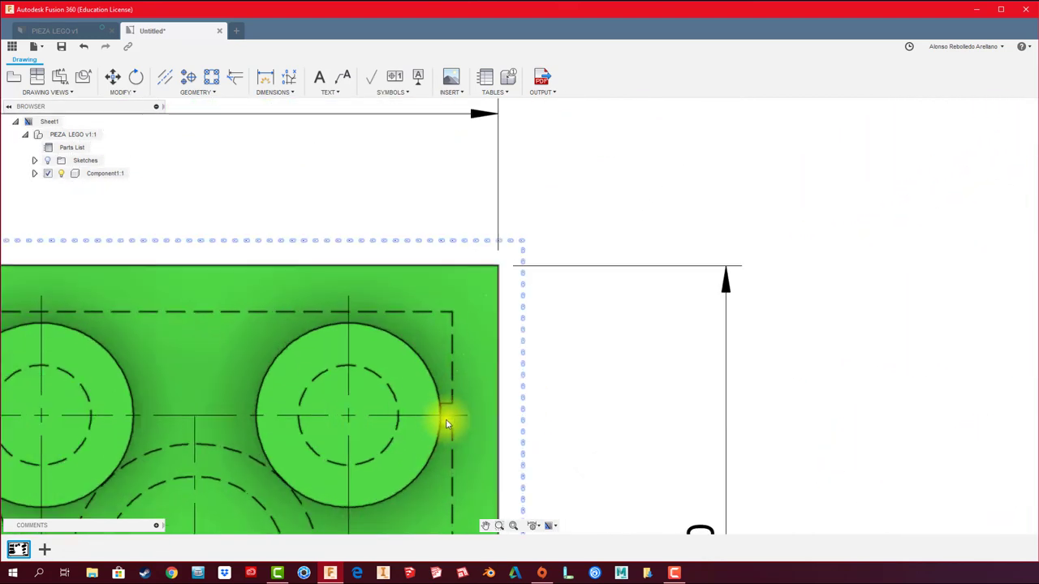
scroll(446, 420, "up", 2)
scroll(445, 419, "down", 5)
scroll(448, 422, "down", 2)
scroll(451, 423, "down", 2)
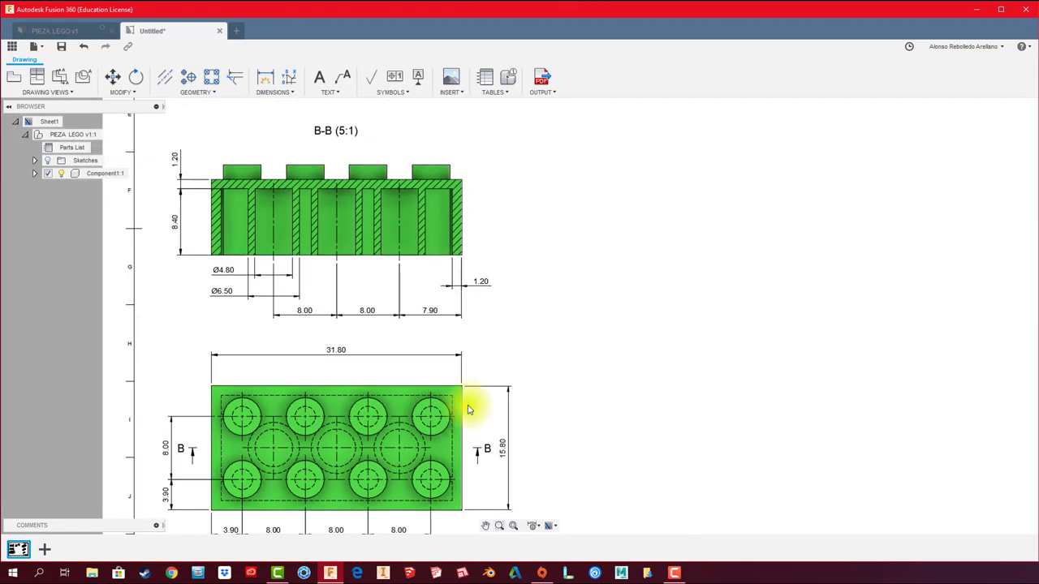
middle_click_drag(541, 344, 544, 332)
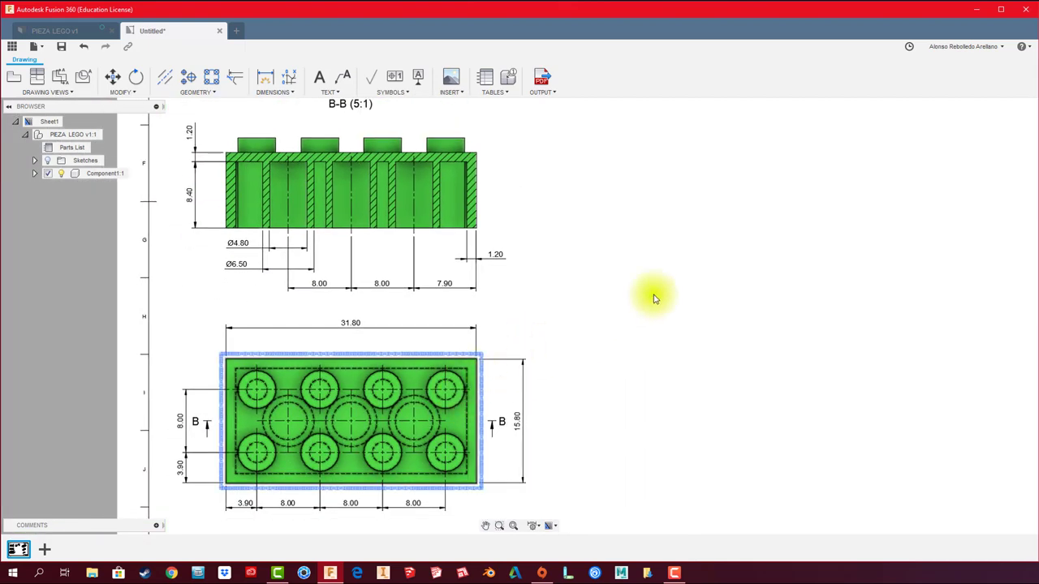
Draw detail boundary D around the plan view's right-end stud for an 8:1 detail view.
left_click(78, 78)
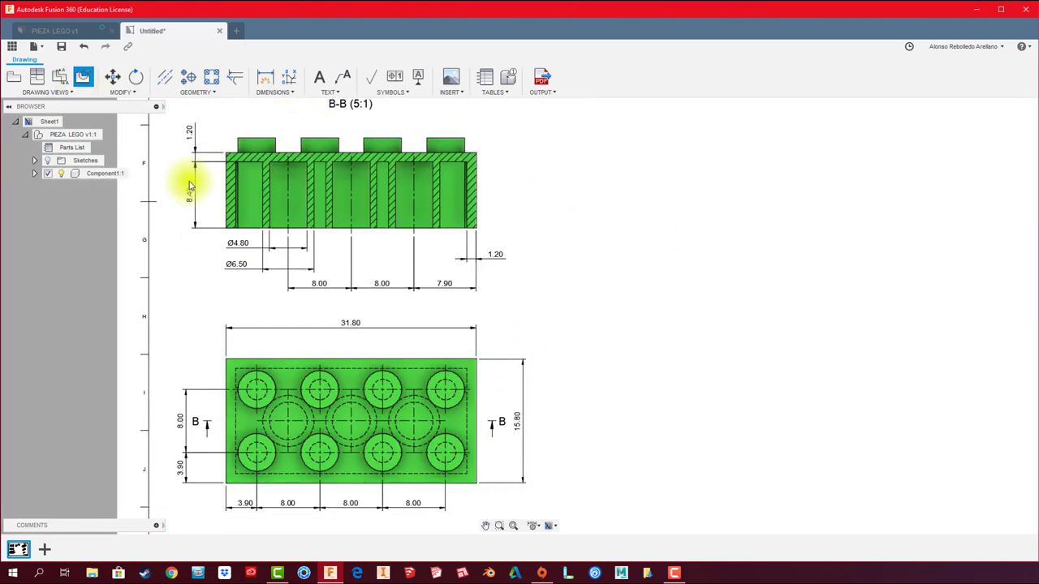
left_click(477, 395)
scroll(473, 394, "up", 2)
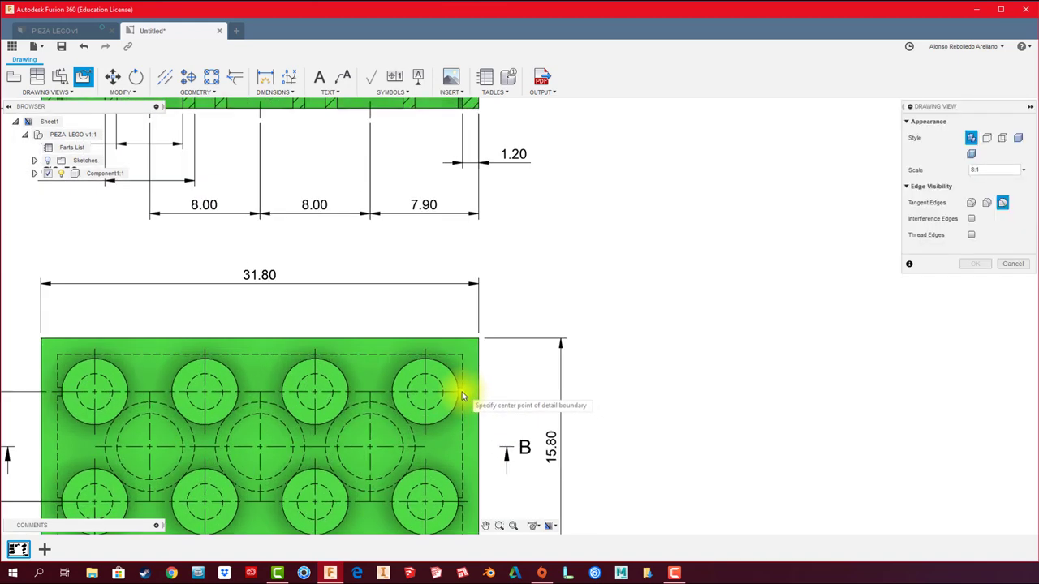
scroll(463, 397, "up", 2)
left_click(456, 399)
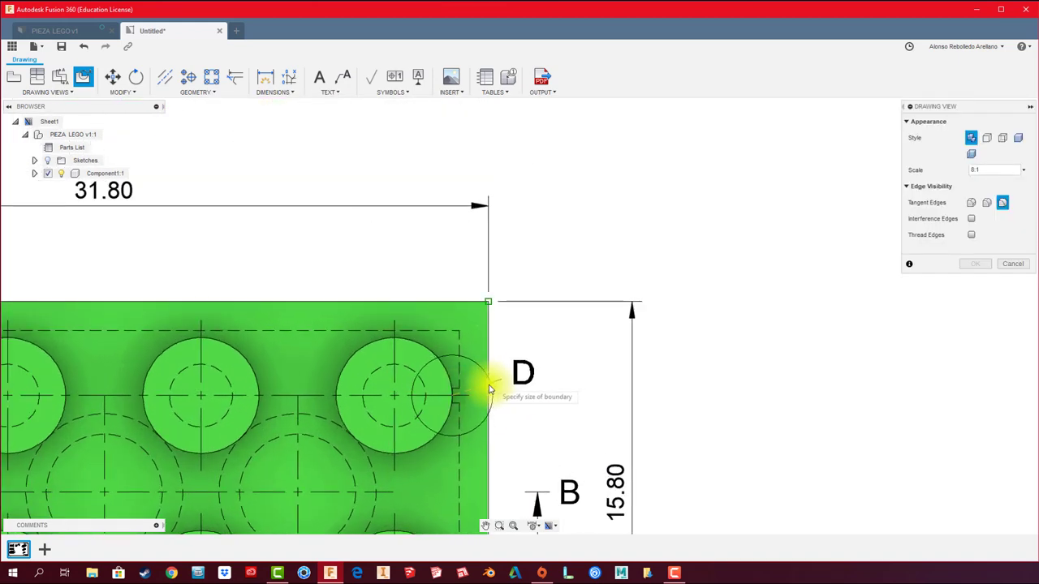
left_click(551, 332)
scroll(558, 317, "down", 3)
scroll(641, 292, "down", 3)
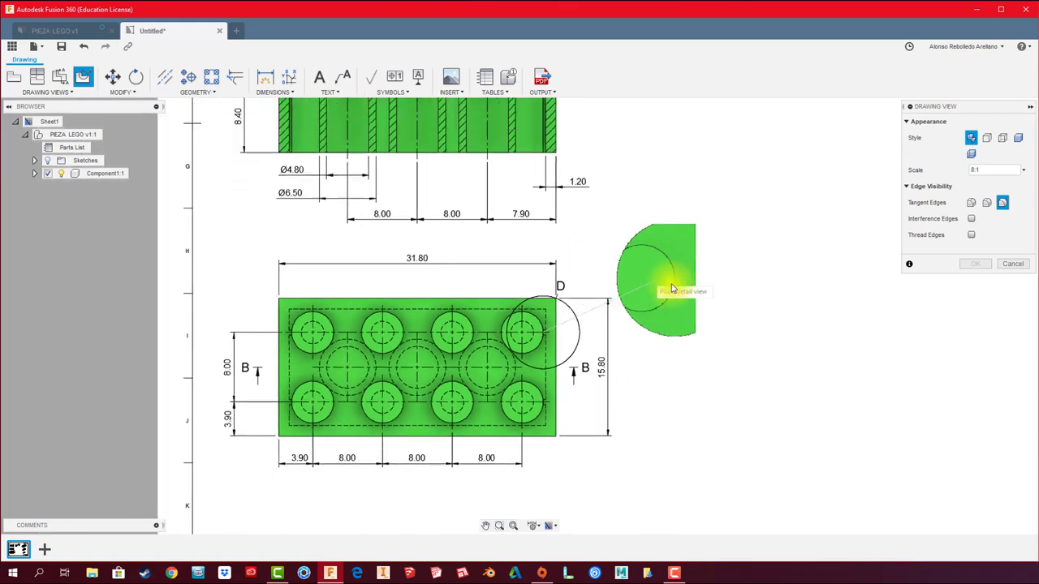
scroll(690, 268, "down", 1)
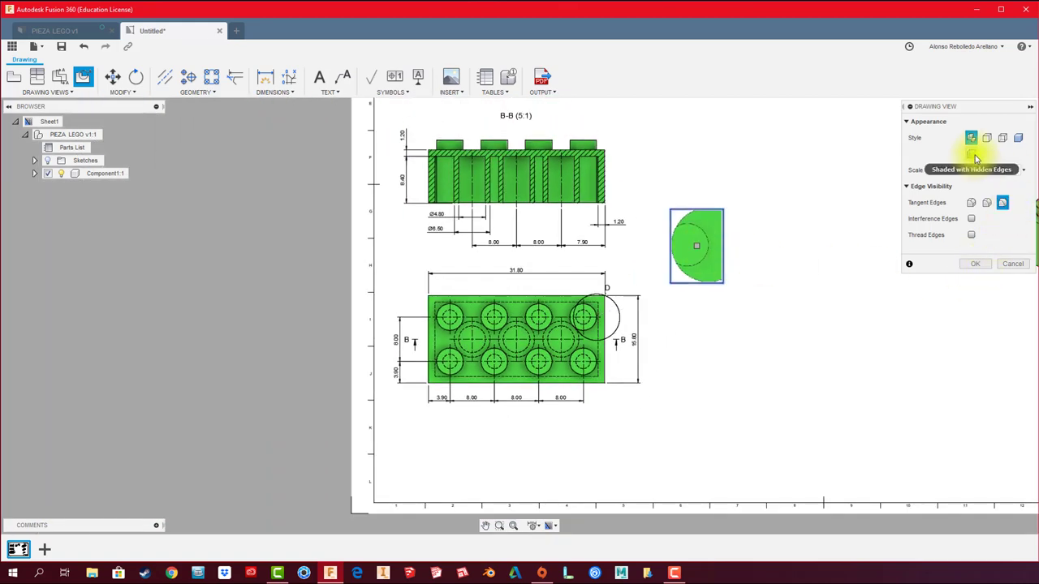
Place detail view D at 8:1 scale and zoom in on its wall notch.
left_click(975, 263)
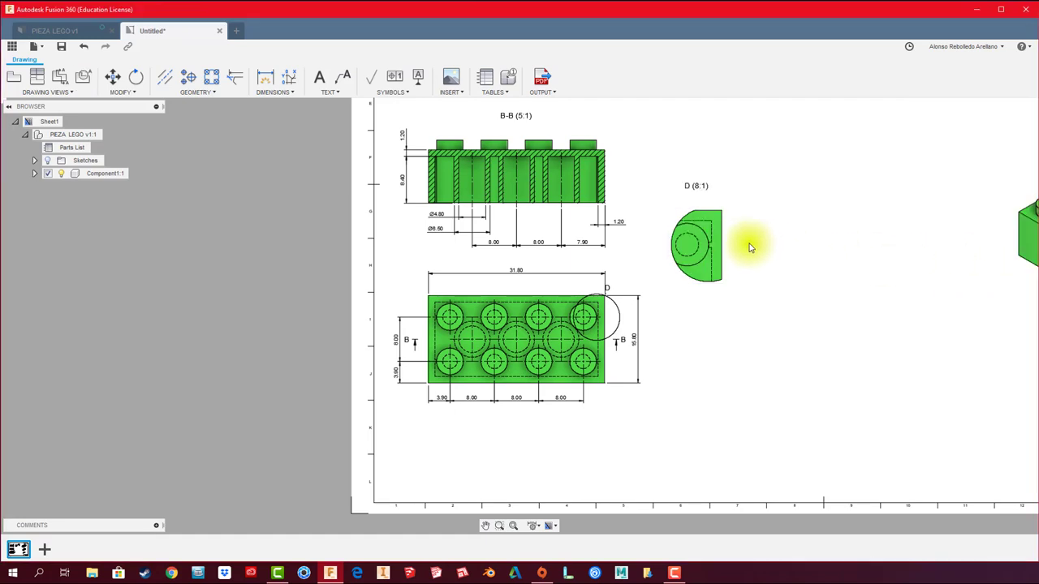
scroll(750, 247, "up", 2)
scroll(738, 244, "up", 2)
scroll(726, 247, "up", 2)
scroll(714, 250, "up", 2)
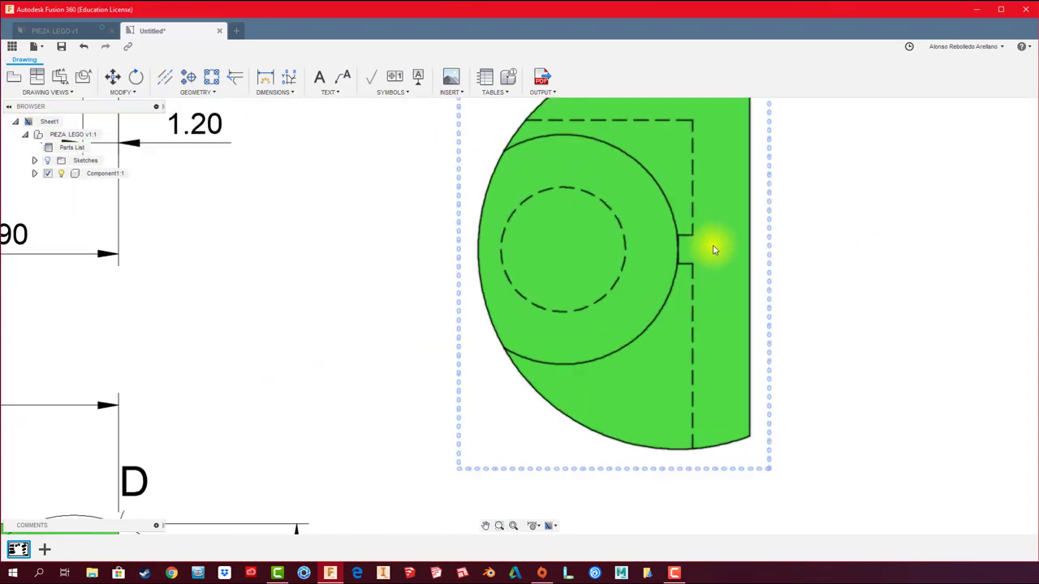
scroll(714, 250, "up", 2)
scroll(715, 301, "up", 2)
middle_click_drag(911, 301, 876, 333)
scroll(877, 333, "down", 2)
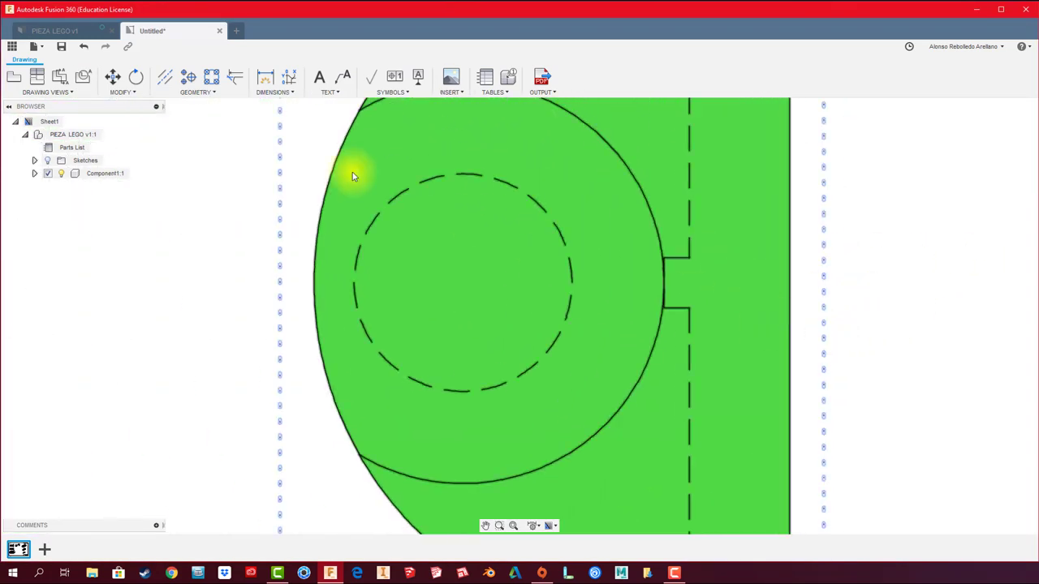
Dimension the detail's notch with .60 width, .30 depth and 2.40 vertical values.
left_click(265, 77)
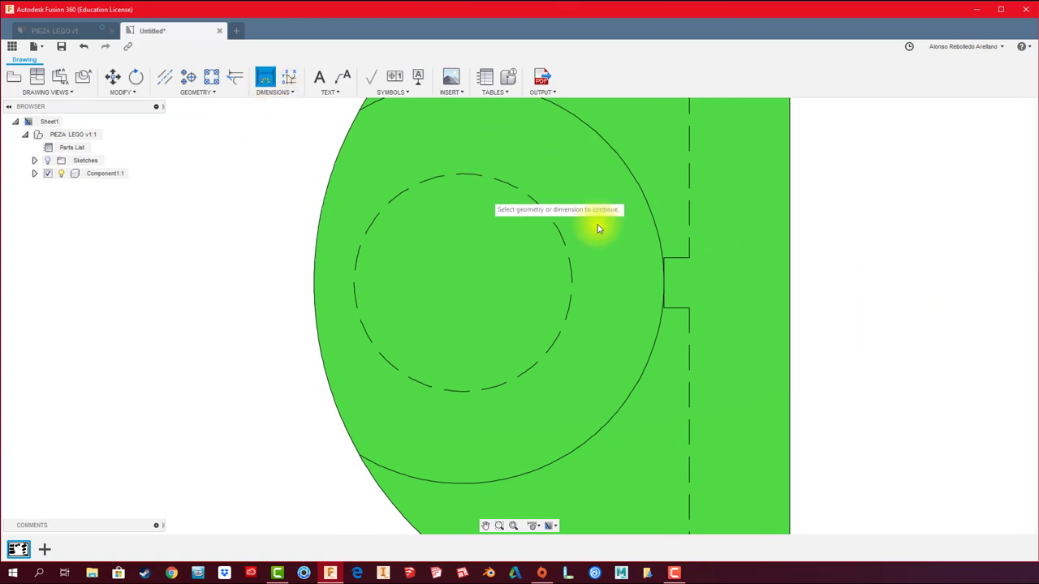
left_click(689, 302)
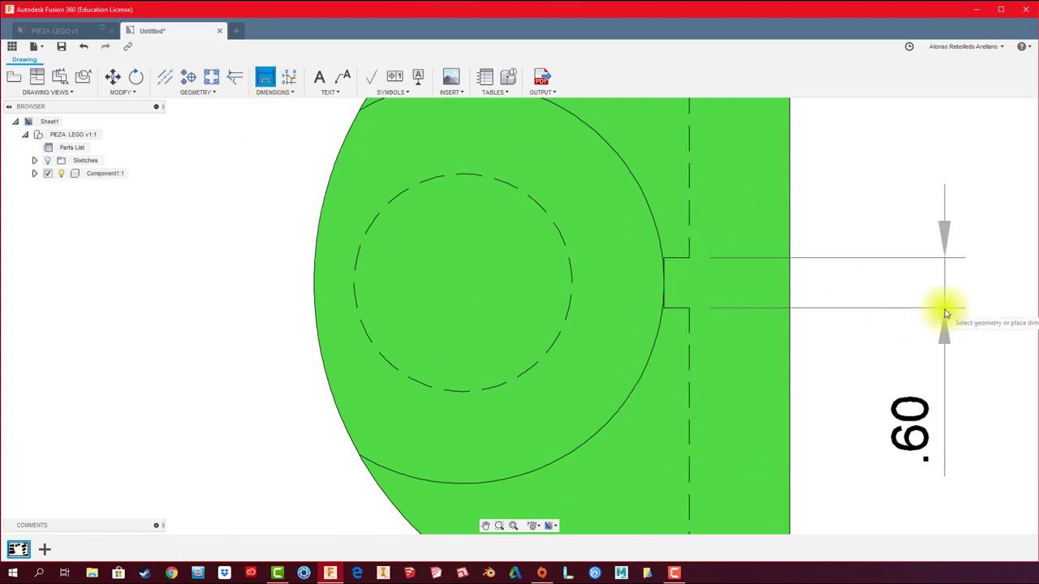
left_click(936, 309)
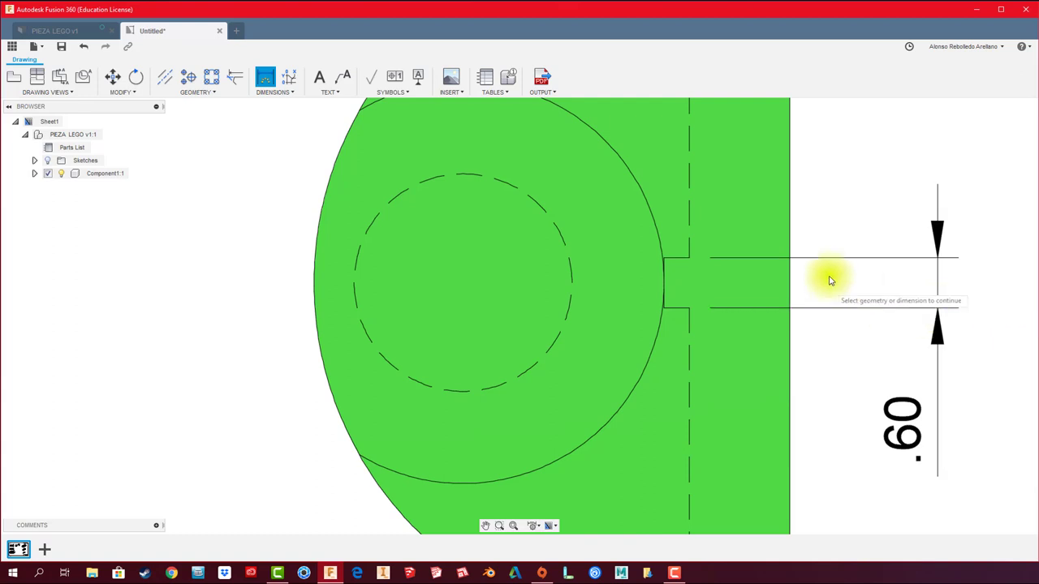
left_click(689, 260)
scroll(688, 268, "down", 2)
scroll(691, 279, "down", 2)
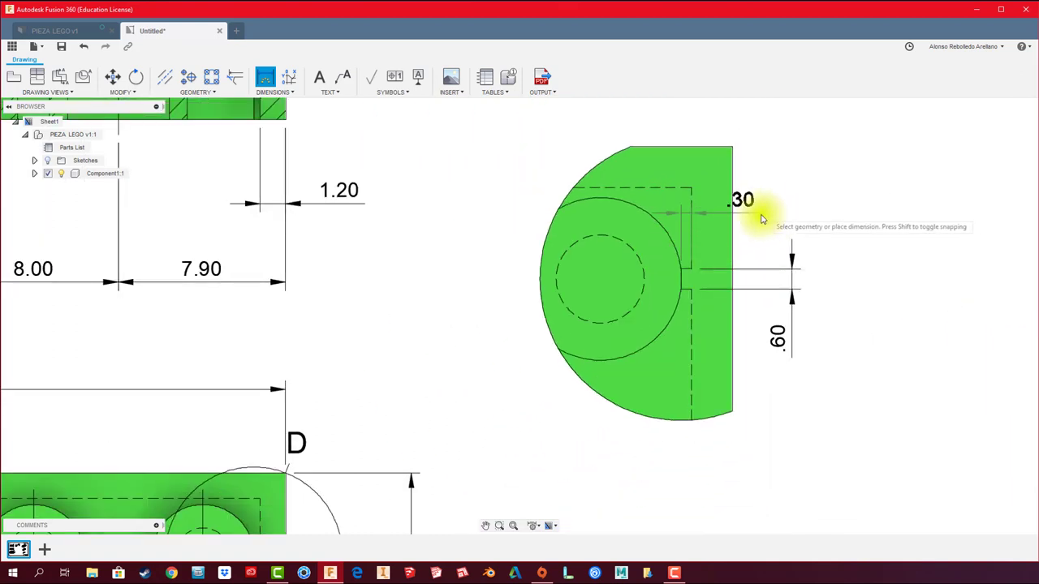
left_click(692, 272)
left_click(692, 190)
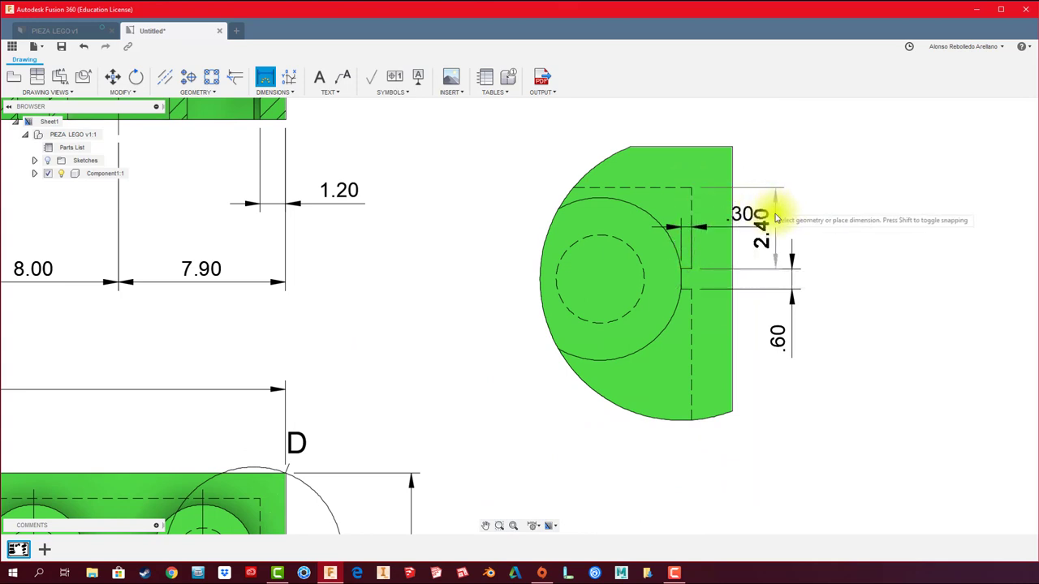
left_click(792, 272)
scroll(836, 283, "down", 2)
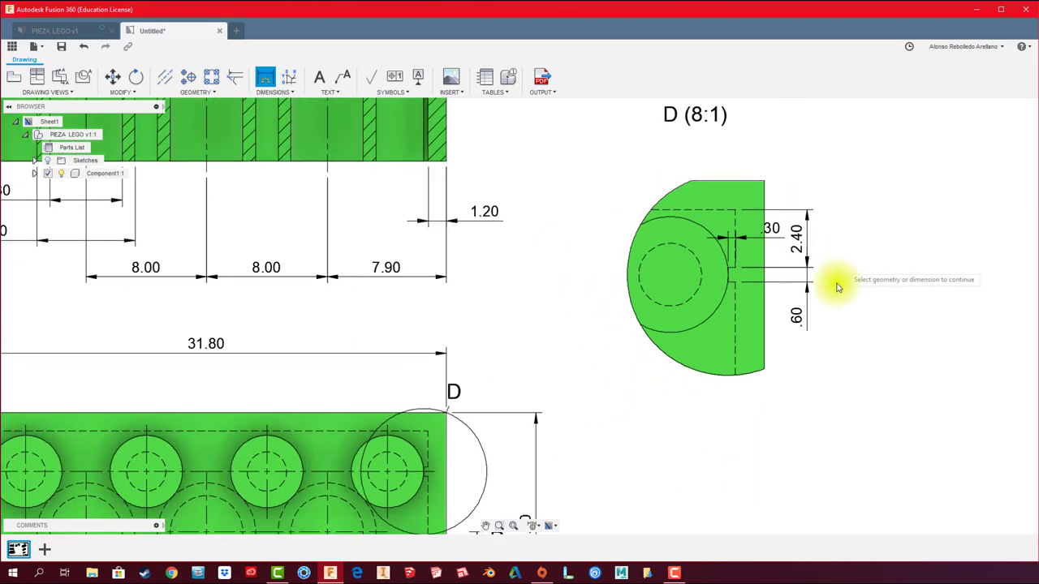
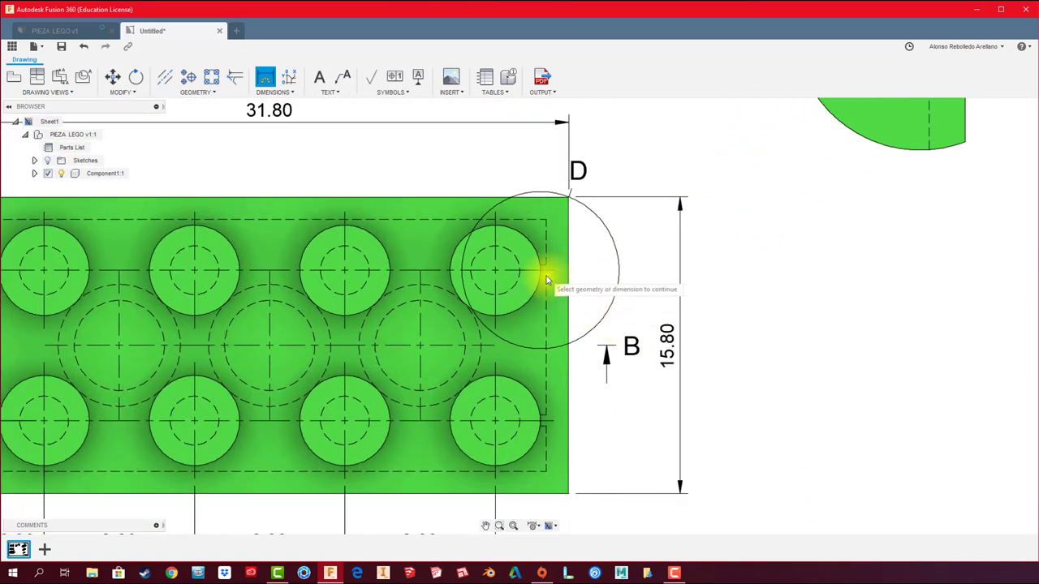
Try a 7.40 dimension between two edges beside the brick's top view.
left_click(546, 280)
left_click(593, 421)
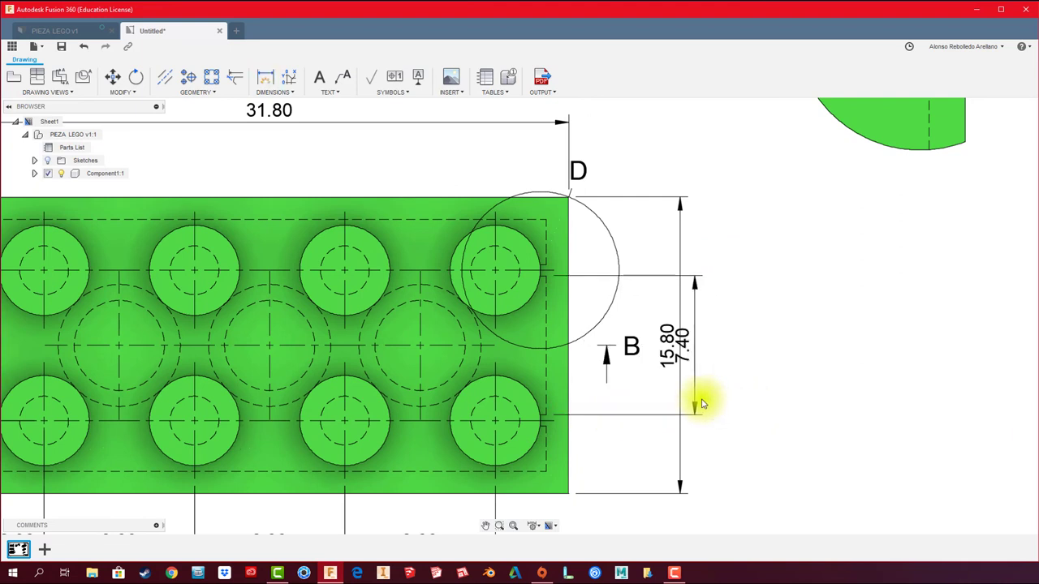
left_click(703, 404)
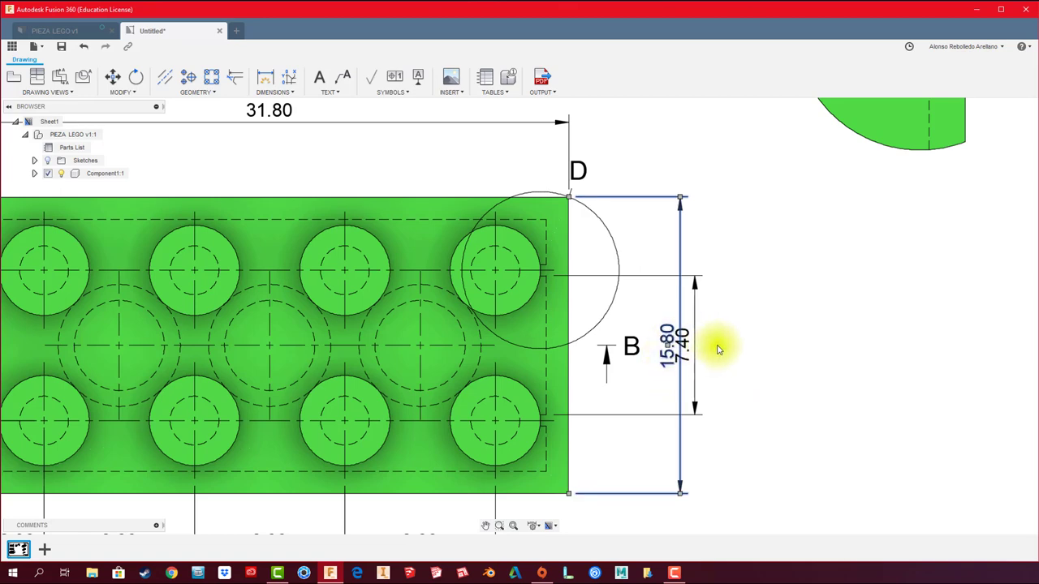
Drag the 15.80 height dimension farther right of the top view.
mouse_move(672, 351)
left_mouse_down()
mouse_move(664, 356)
mouse_move(735, 349)
left_mouse_up()
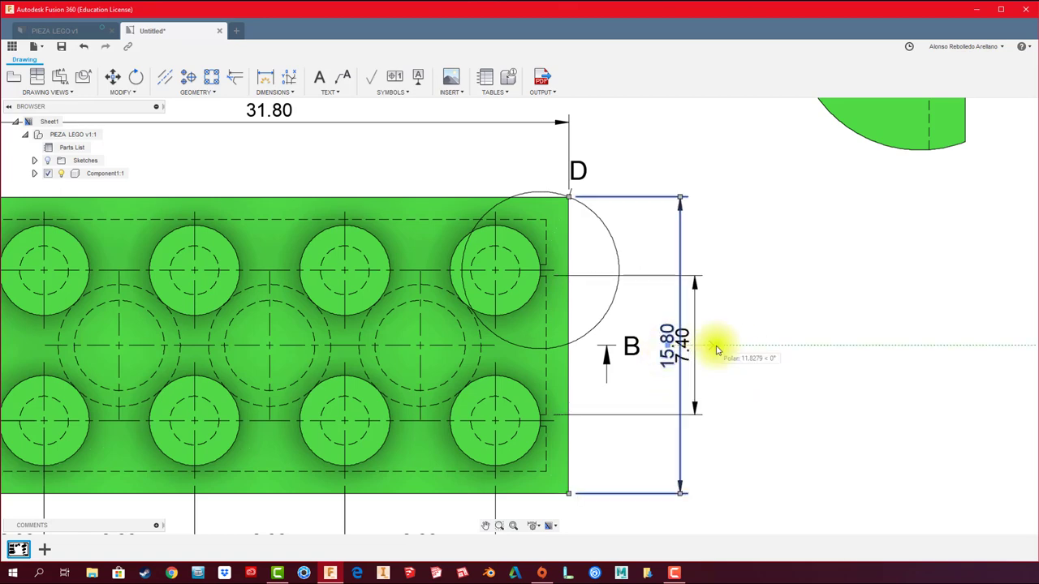
scroll(643, 386, "down", 1)
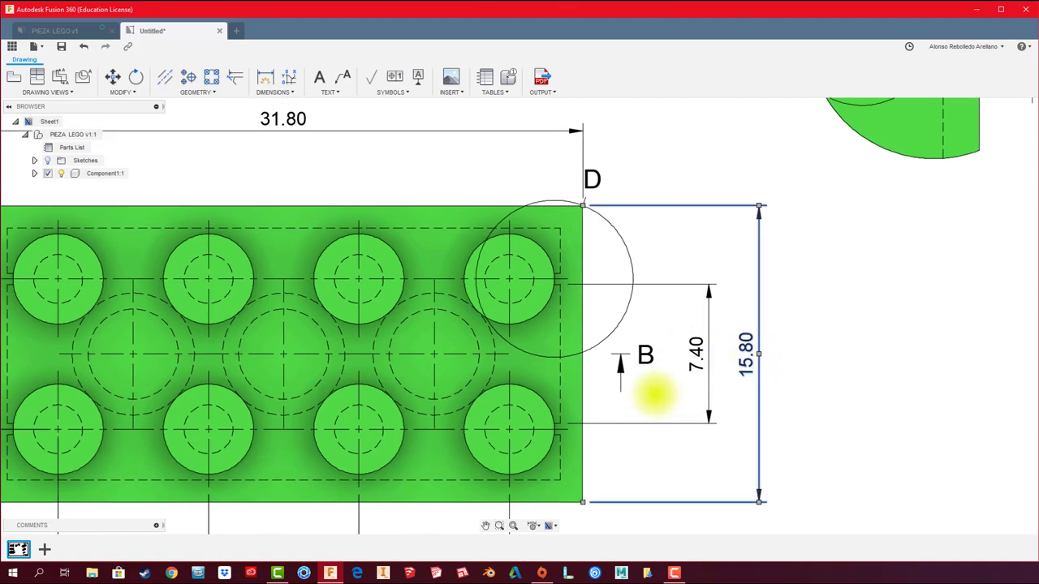
scroll(654, 394, "down", 1)
scroll(657, 397, "up", 1)
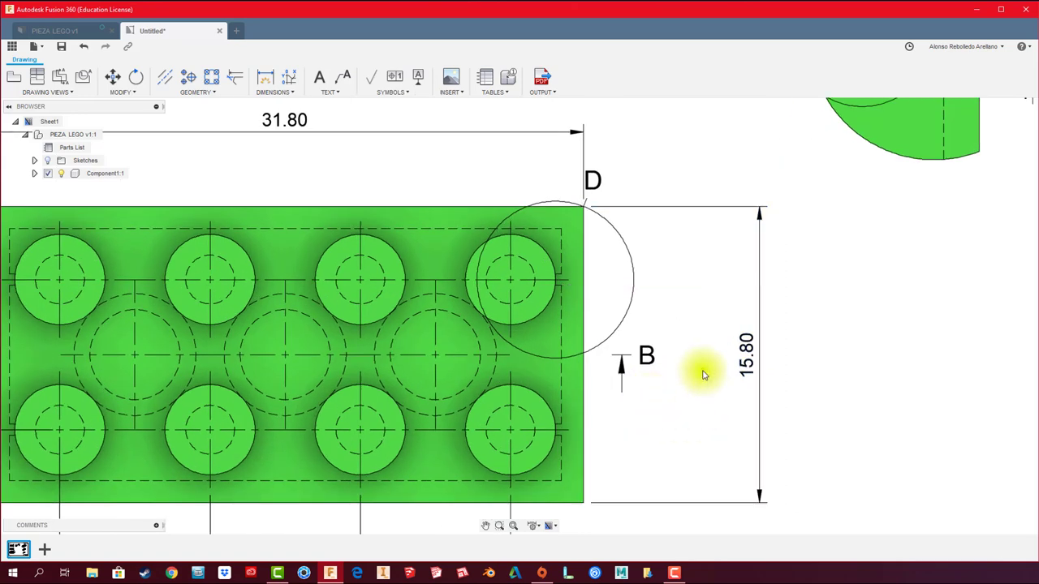
Dimension the 8.00 spacing between the stud-row centerlines, placed right of the 15.80 height.
scroll(546, 276, "up", 2)
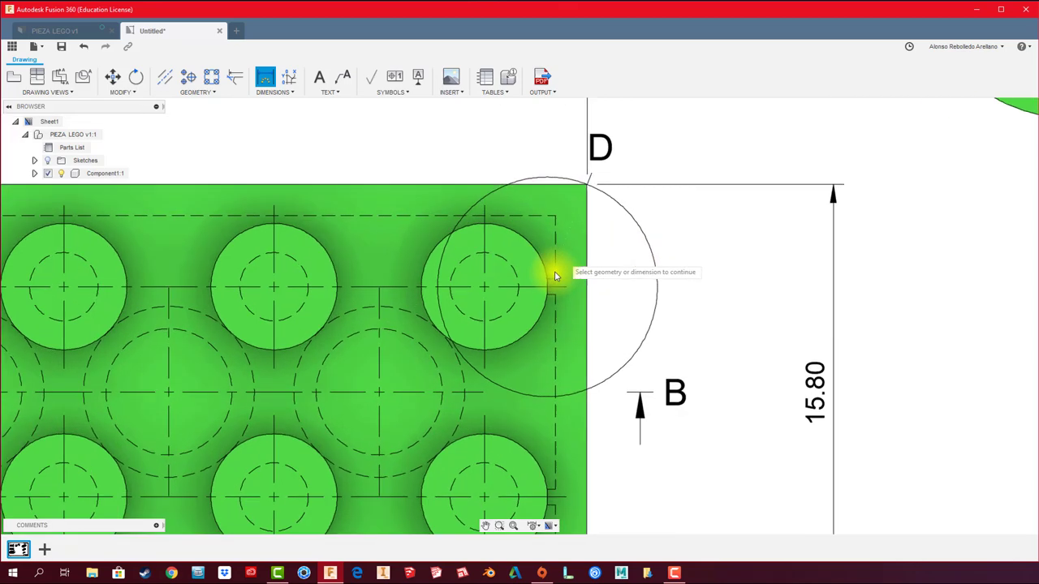
scroll(549, 287, "up", 1)
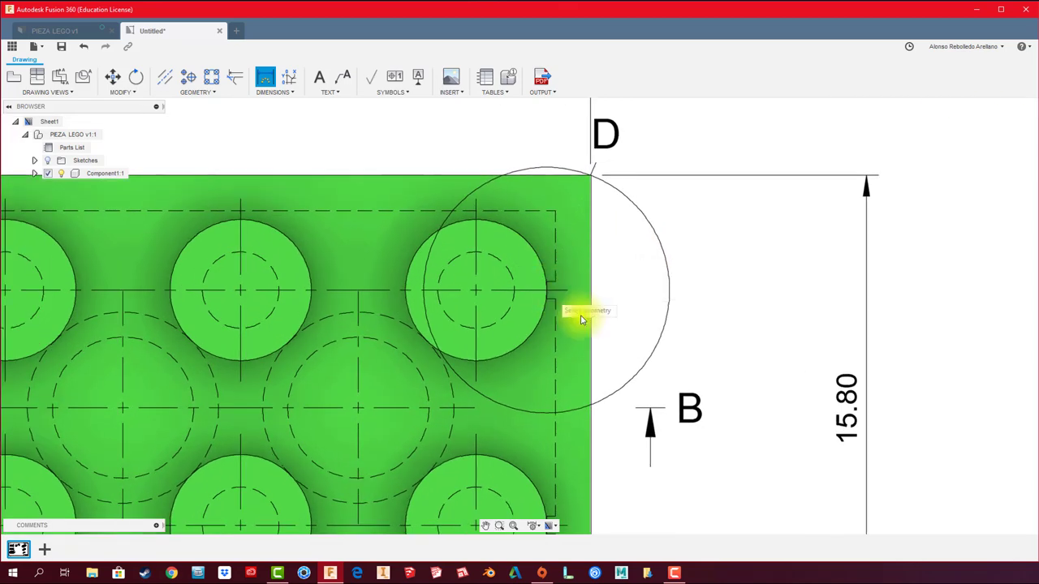
scroll(581, 319, "up", 1)
scroll(545, 402, "up", 3)
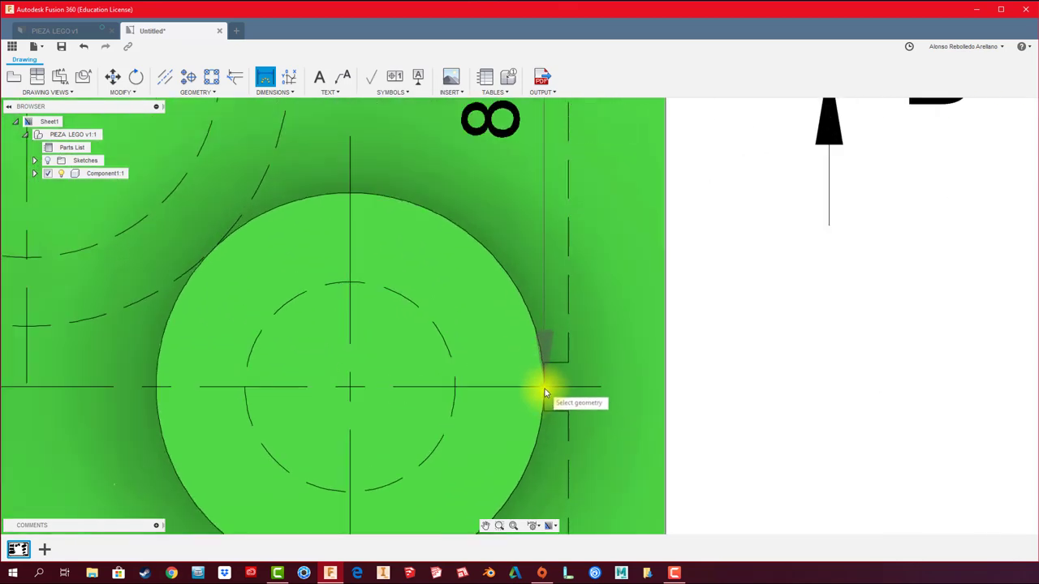
left_click(543, 387)
scroll(608, 395, "down", 3)
scroll(733, 390, "down", 2)
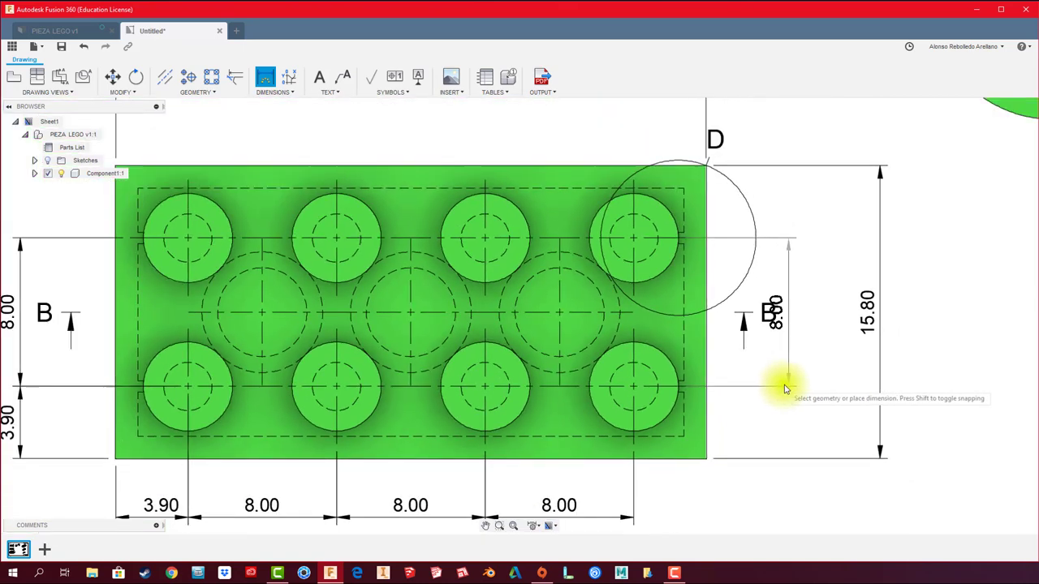
left_click(827, 394)
scroll(803, 385, "down", 1)
scroll(779, 390, "down", 1)
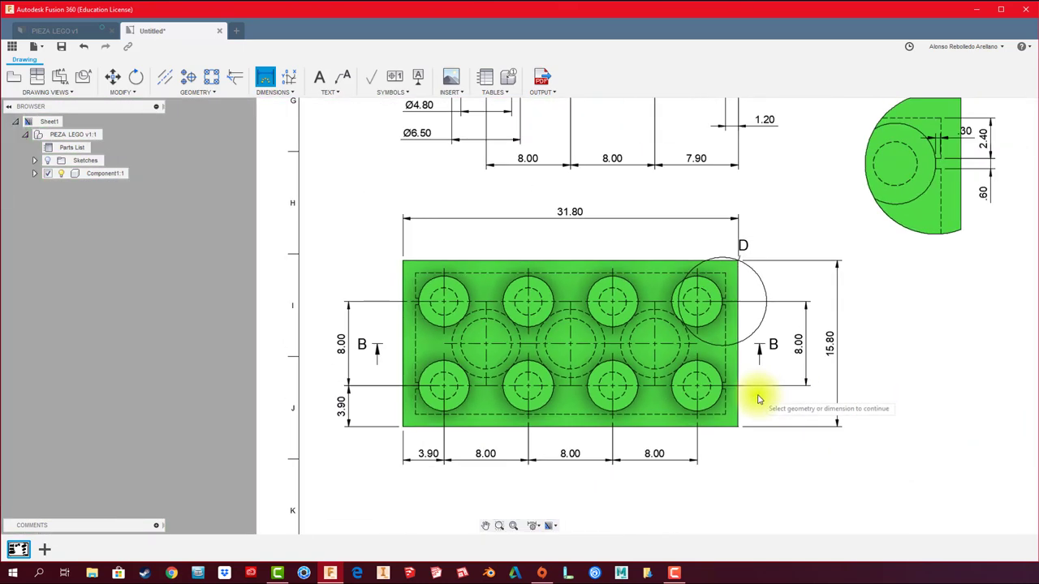
scroll(698, 391, "down", 1)
scroll(649, 374, "down", 1)
scroll(779, 388, "down", 2)
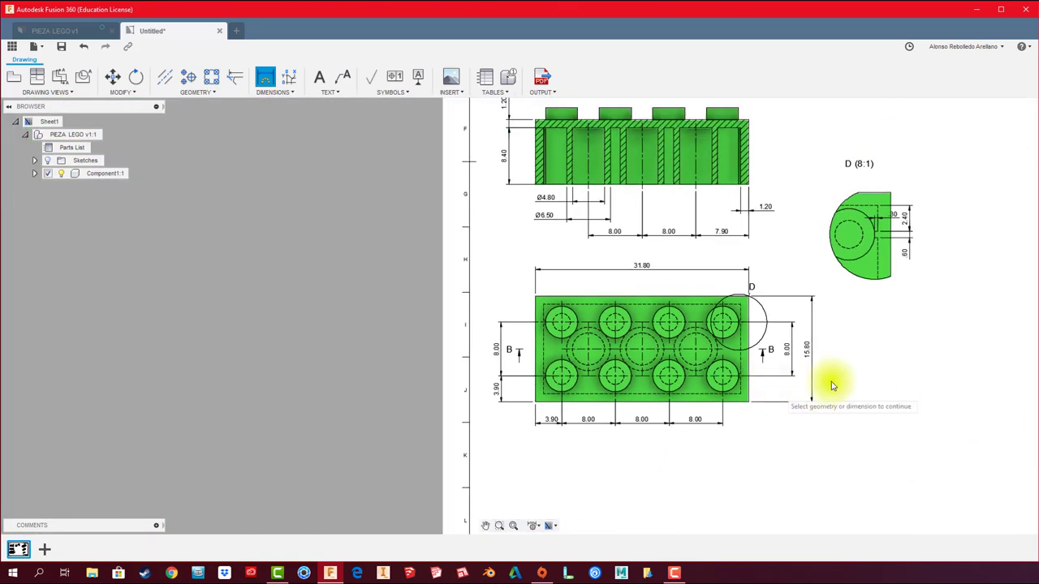
mouse_move(831, 381)
middle_mouse_down()
mouse_move(725, 408)
mouse_move(737, 385)
mouse_move(719, 405)
mouse_move(700, 398)
mouse_move(673, 411)
middle_mouse_up()
scroll(700, 398, "down", 2)
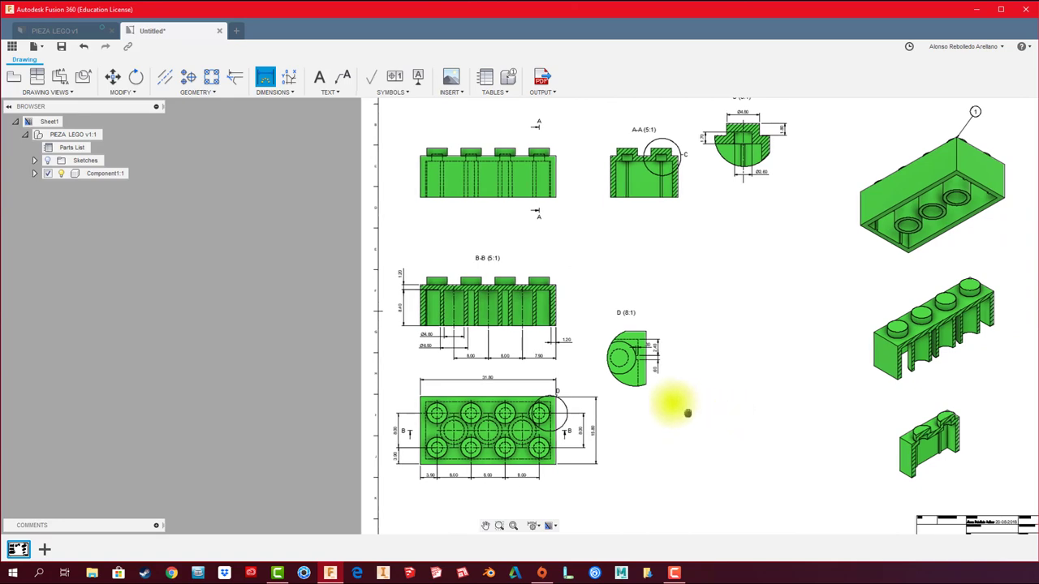
middle_click_drag(646, 374, 568, 341)
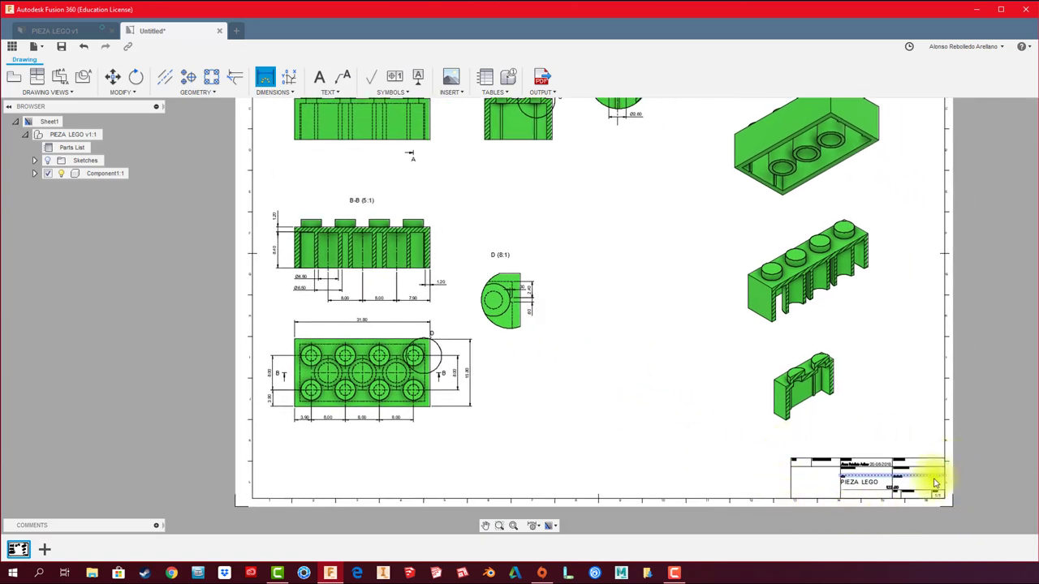
scroll(935, 484, "up", 2)
scroll(927, 487, "up", 2)
scroll(596, 429, "down", 2)
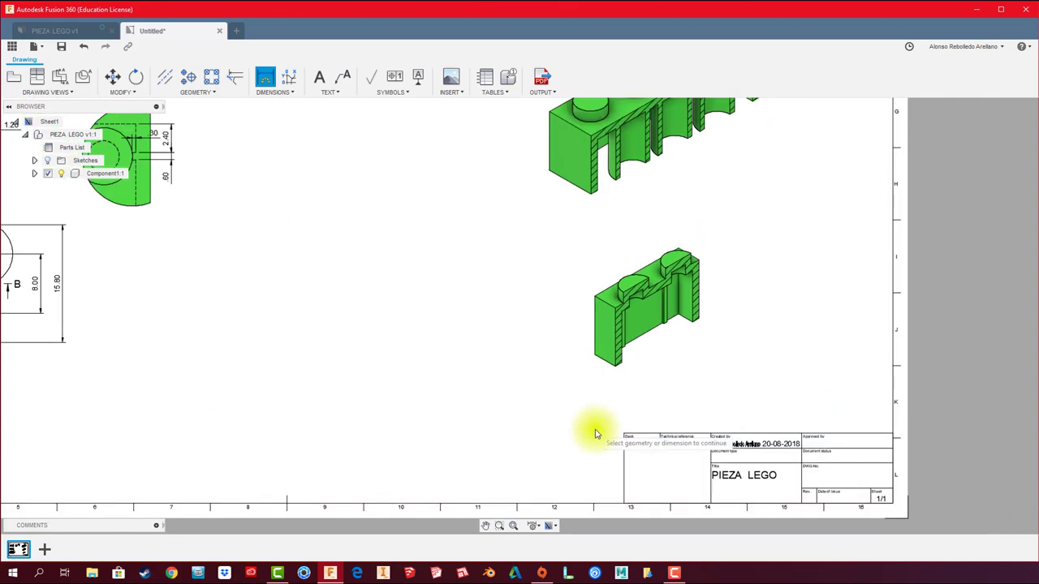
scroll(465, 357, "down", 2)
scroll(658, 451, "up", 2)
middle_click_drag(659, 451, 688, 467)
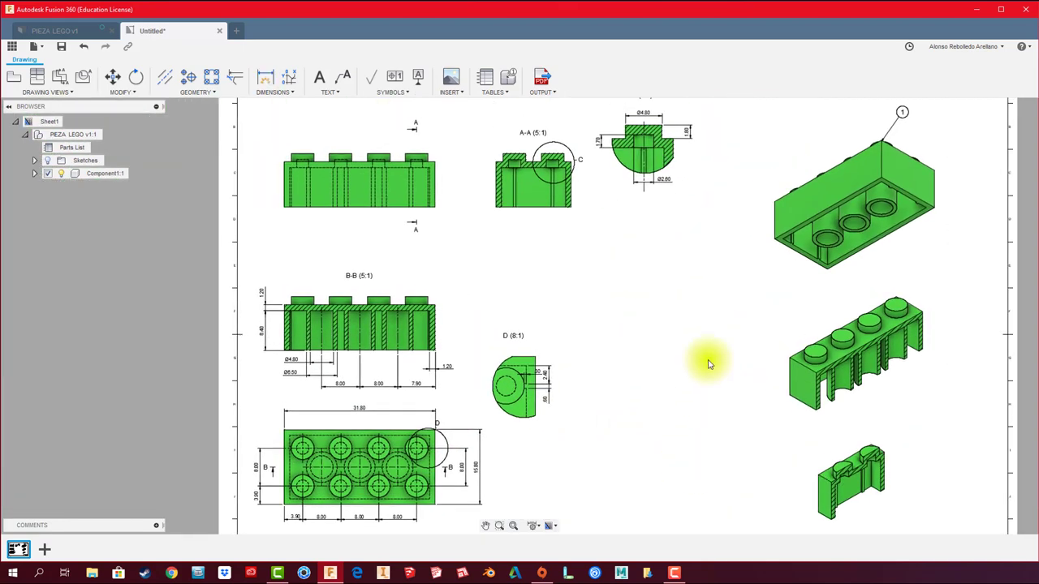
scroll(708, 364, "down", 2)
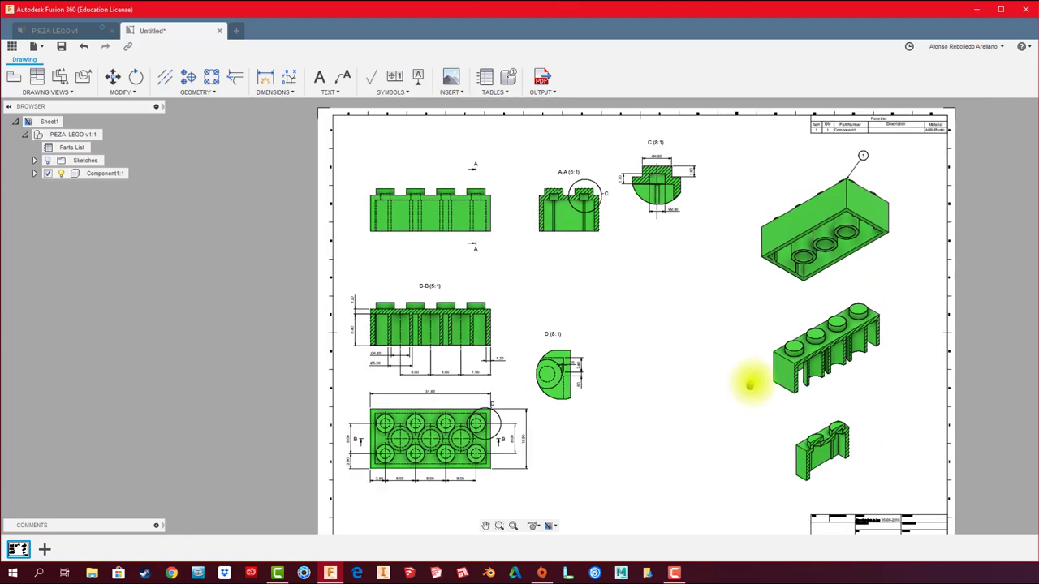
scroll(750, 385, "down", 1)
middle_click_drag(676, 363, 696, 368)
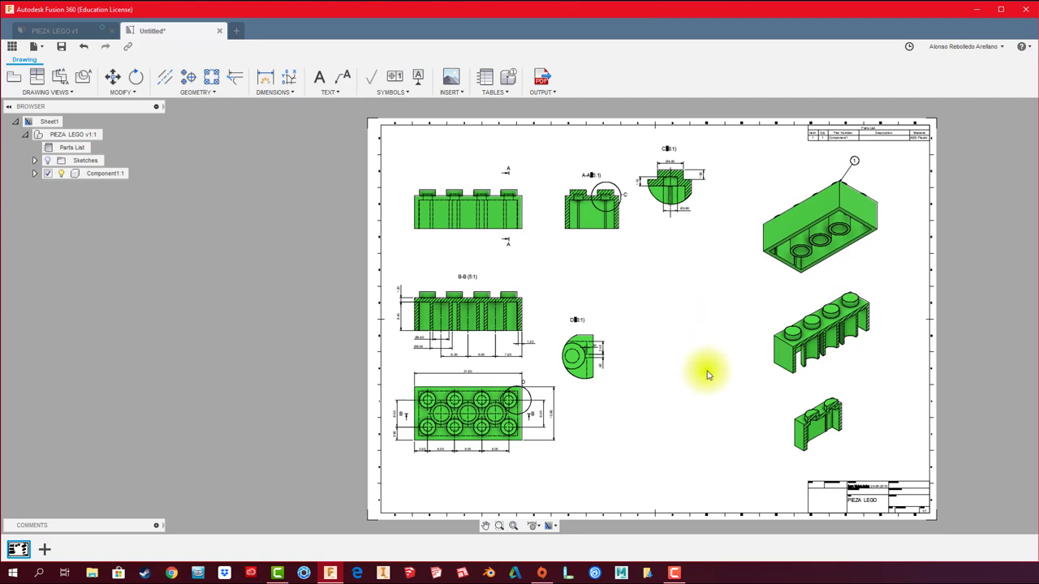
left_click(828, 363)
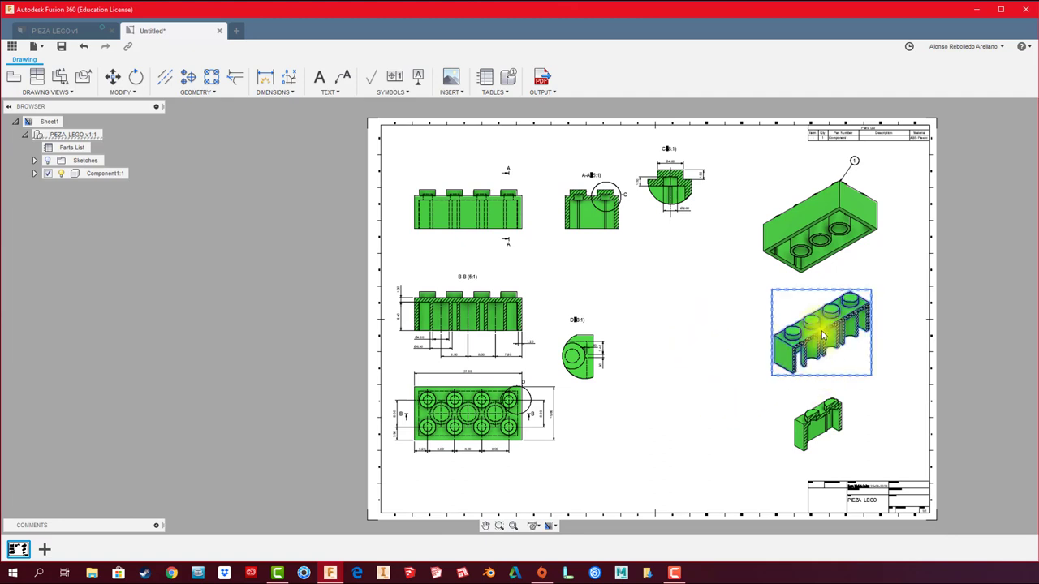
scroll(674, 346, "up", 1)
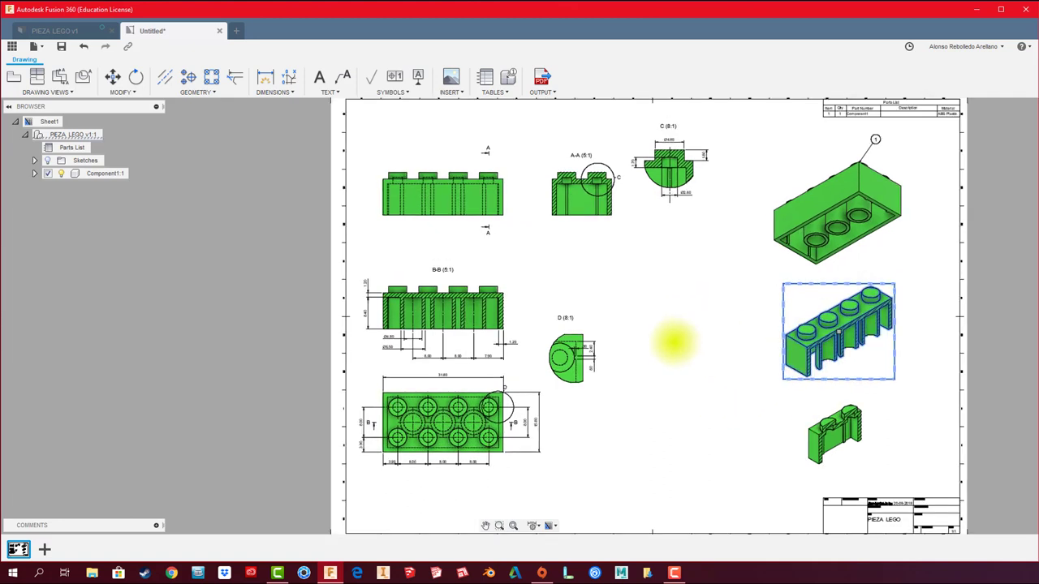
scroll(441, 457, "up", 1)
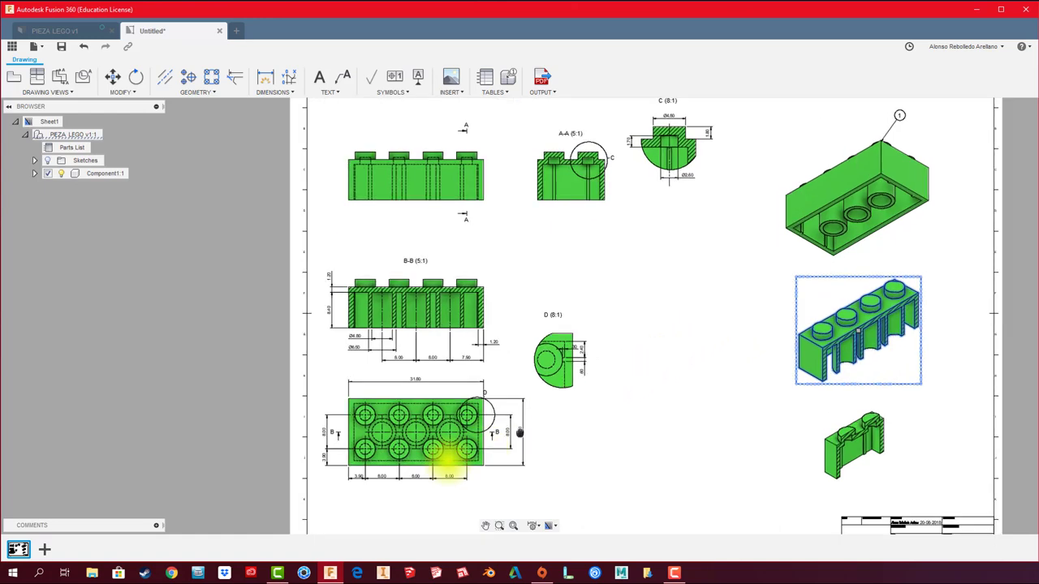
scroll(414, 463, "up", 1)
scroll(413, 463, "up", 2)
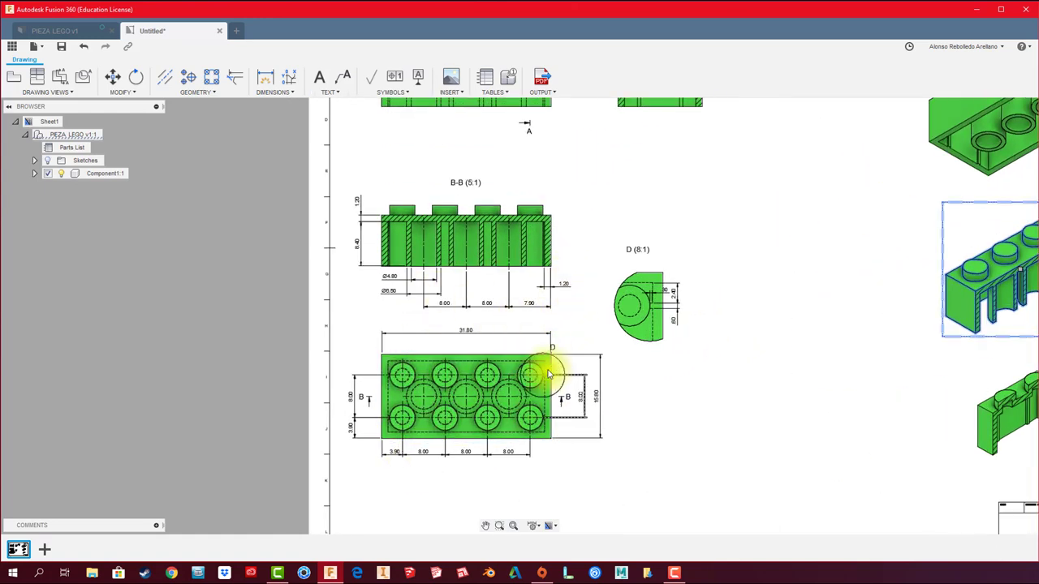
scroll(570, 434, "up", 1)
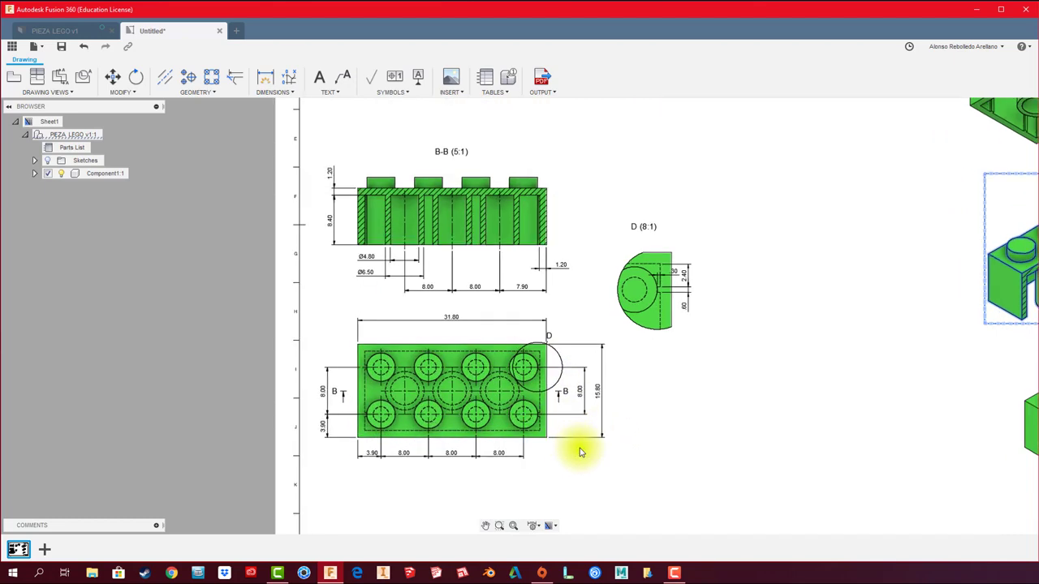
scroll(592, 360, "up", 2)
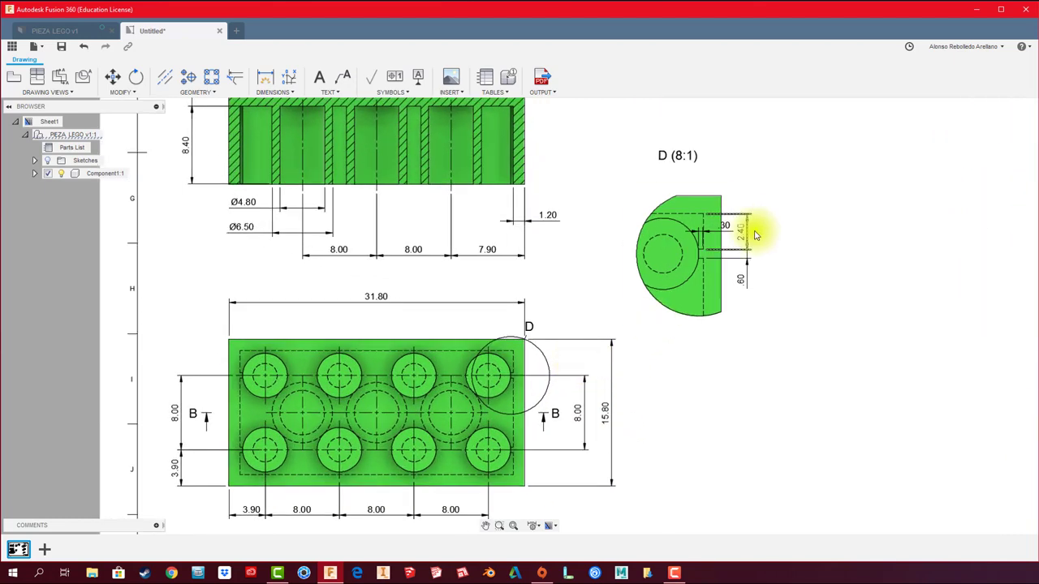
scroll(711, 353, "down", 1)
scroll(711, 345, "down", 1)
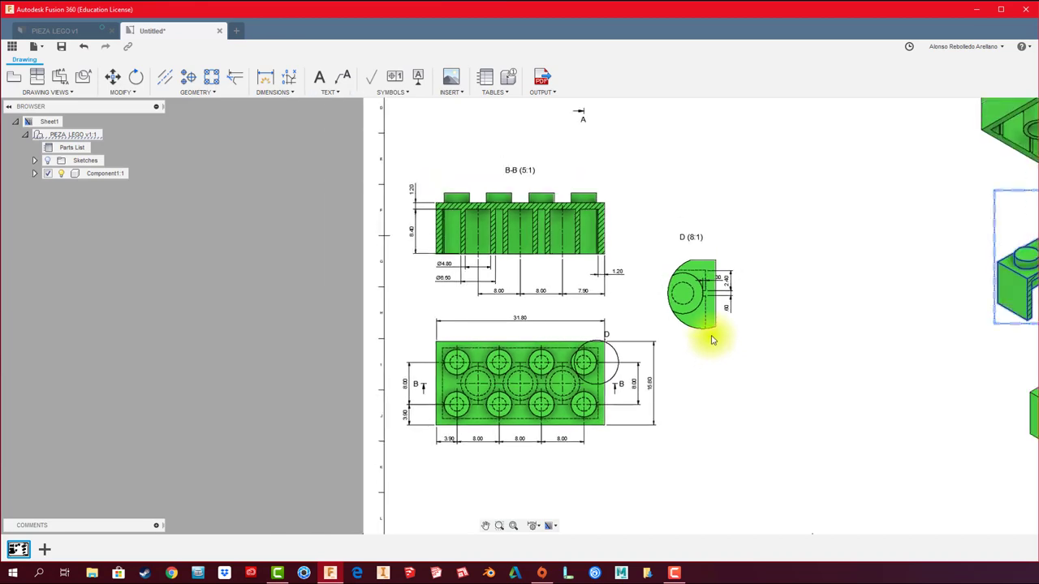
middle_click_drag(771, 328, 731, 344)
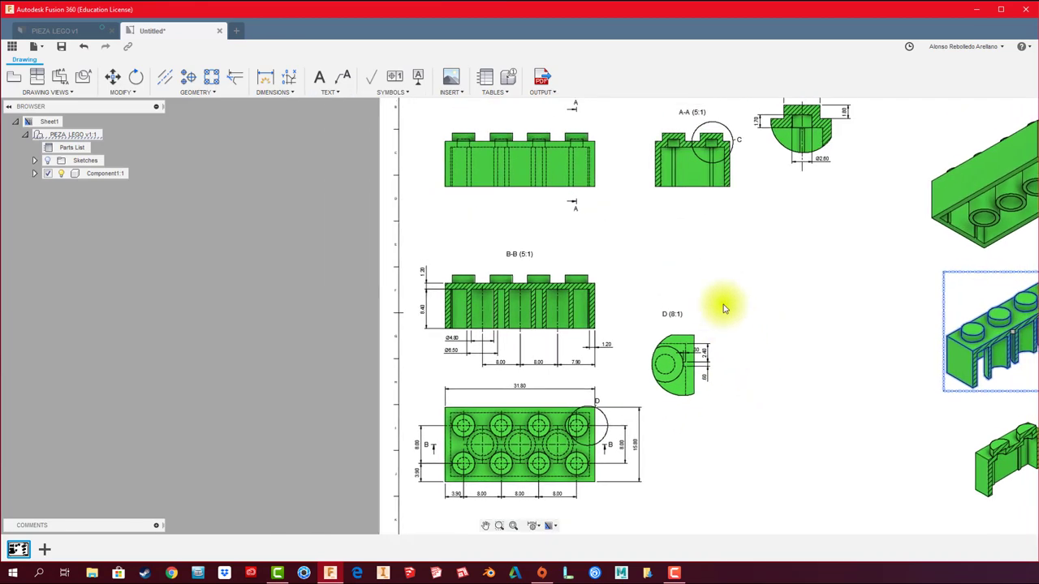
scroll(608, 170, "up", 1)
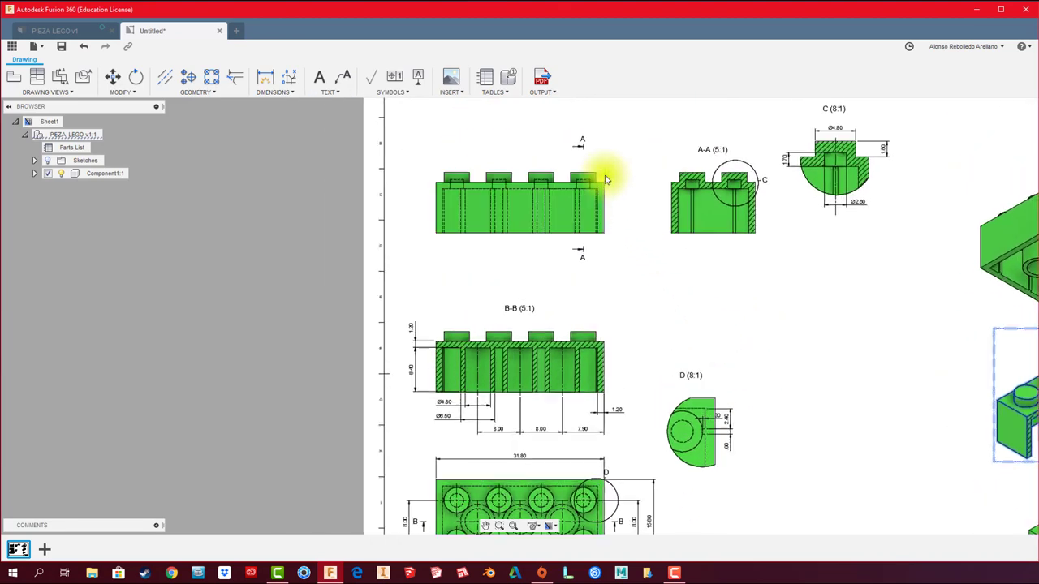
scroll(609, 167, "up", 2)
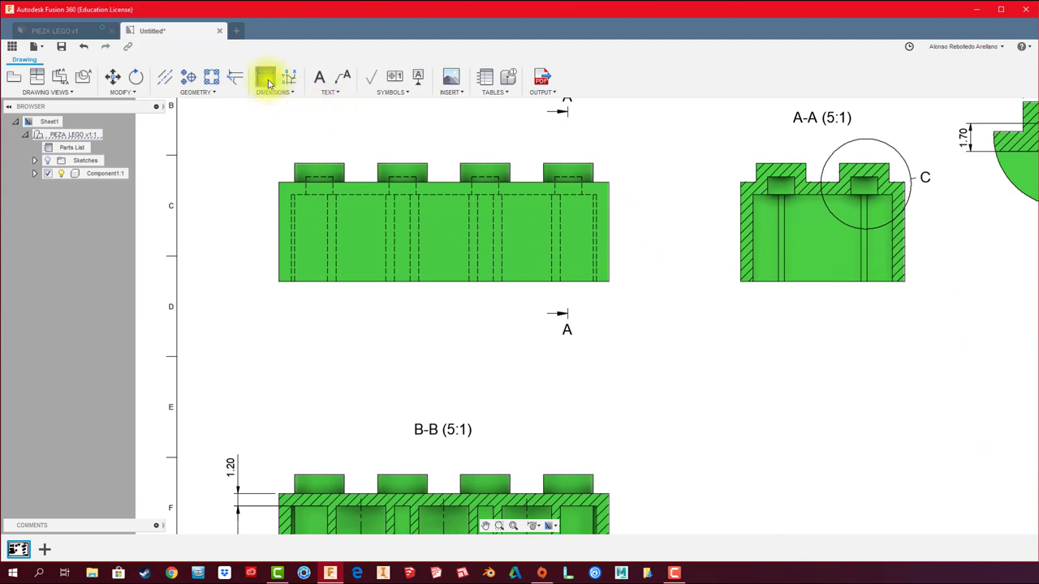
Add the 11.40 overall-height and 9.60 body-height vertical dimensions beside the front view.
left_click(609, 284)
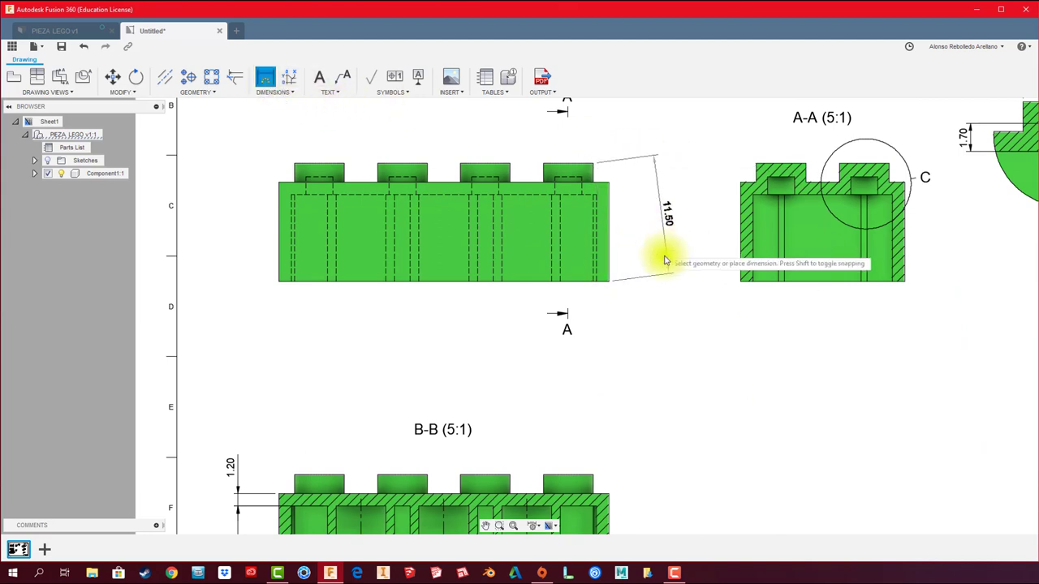
left_click(657, 307)
scroll(647, 331, "down", 2)
scroll(647, 297, "down", 2)
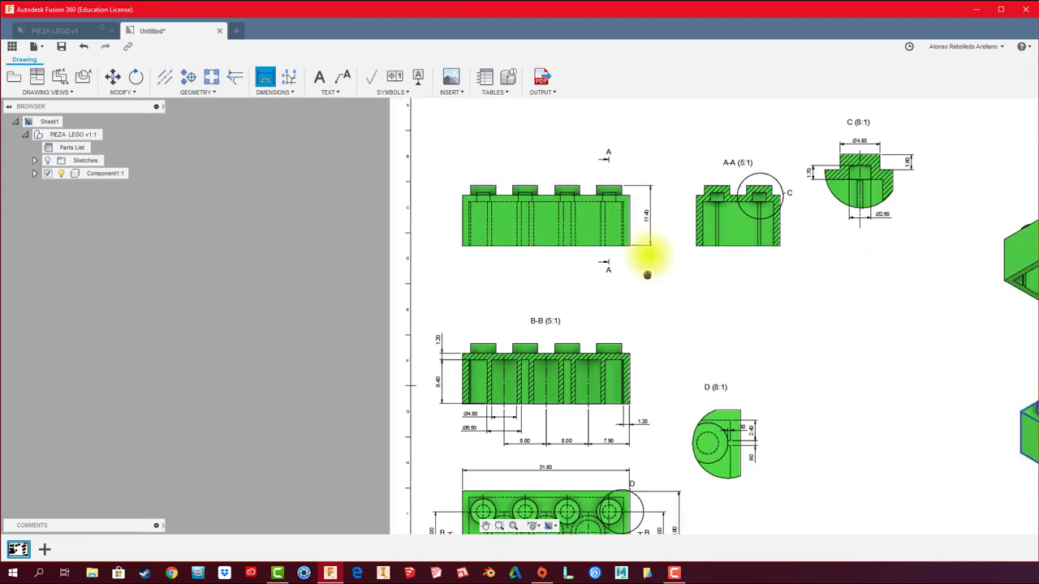
middle_click_drag(647, 274, 650, 255)
scroll(436, 362, "up", 1)
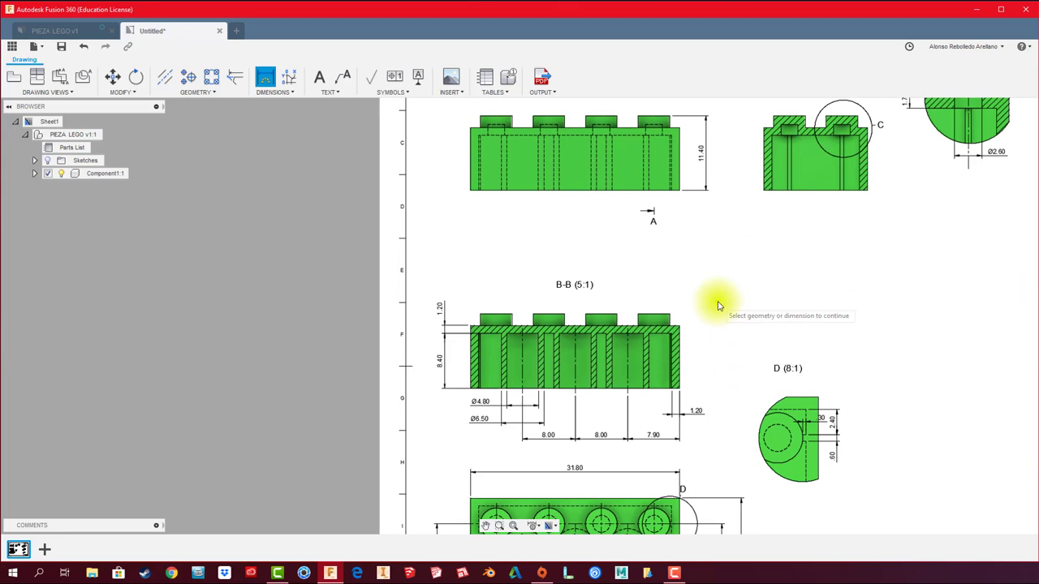
scroll(694, 138, "up", 1)
scroll(663, 144, "up", 2)
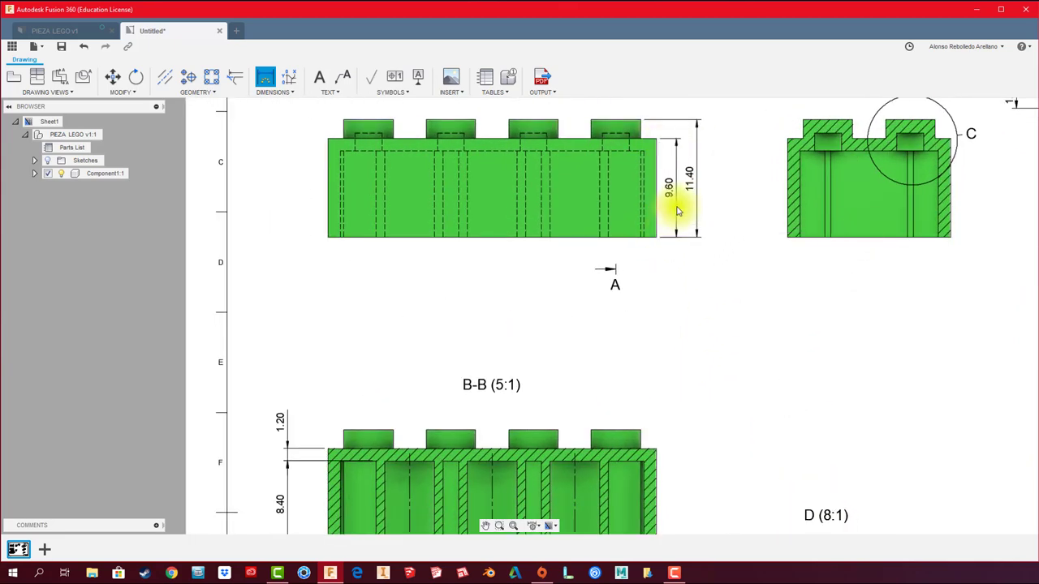
scroll(685, 263, "down", 1)
scroll(700, 295, "down", 2)
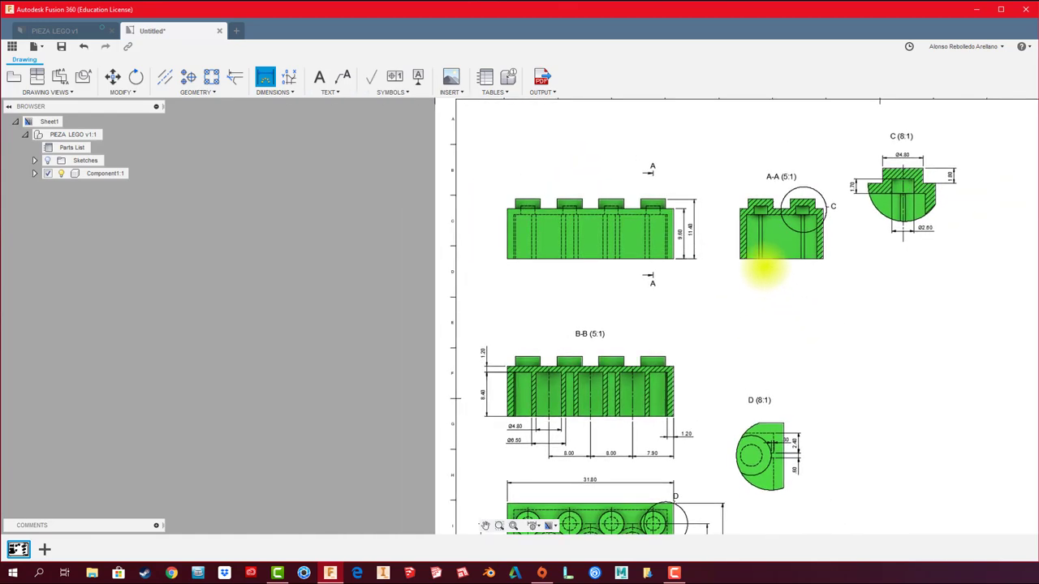
scroll(703, 239, "down", 1)
scroll(654, 243, "down", 1)
scroll(711, 280, "down", 1)
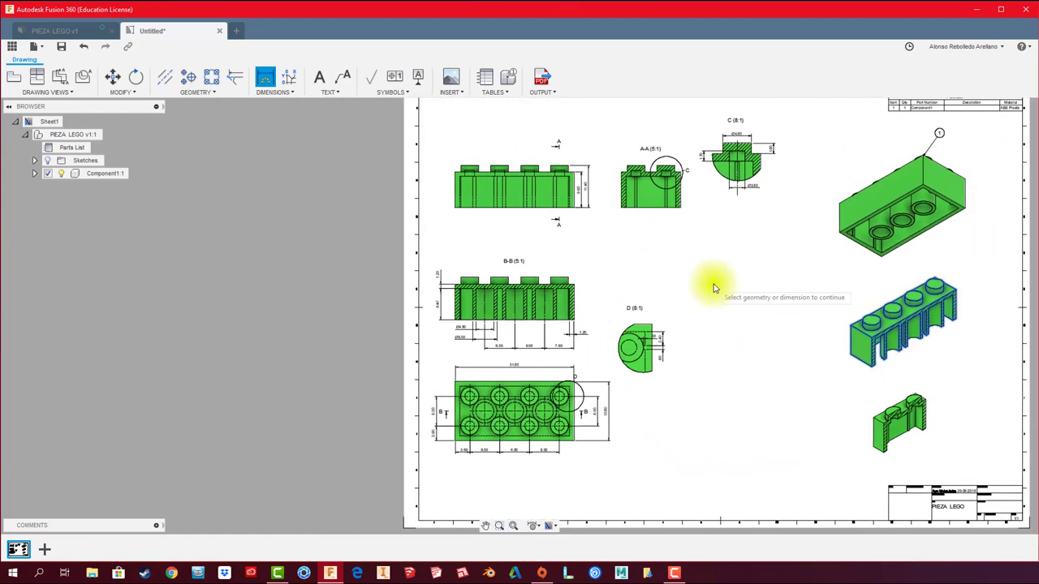
middle_click_drag(725, 301, 656, 295)
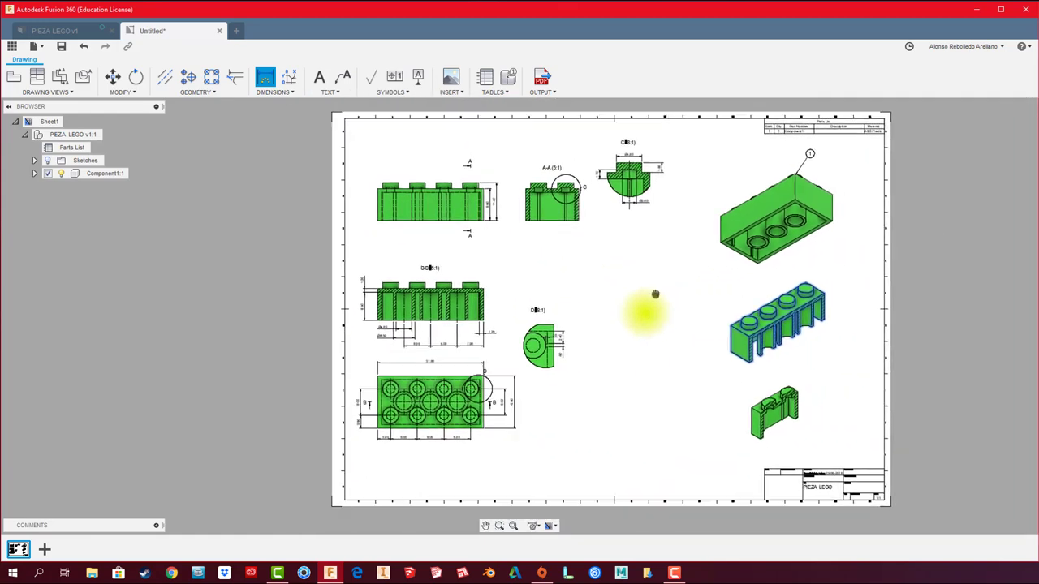
scroll(614, 348, "down", 1)
scroll(614, 348, "up", 1)
scroll(615, 349, "up", 1)
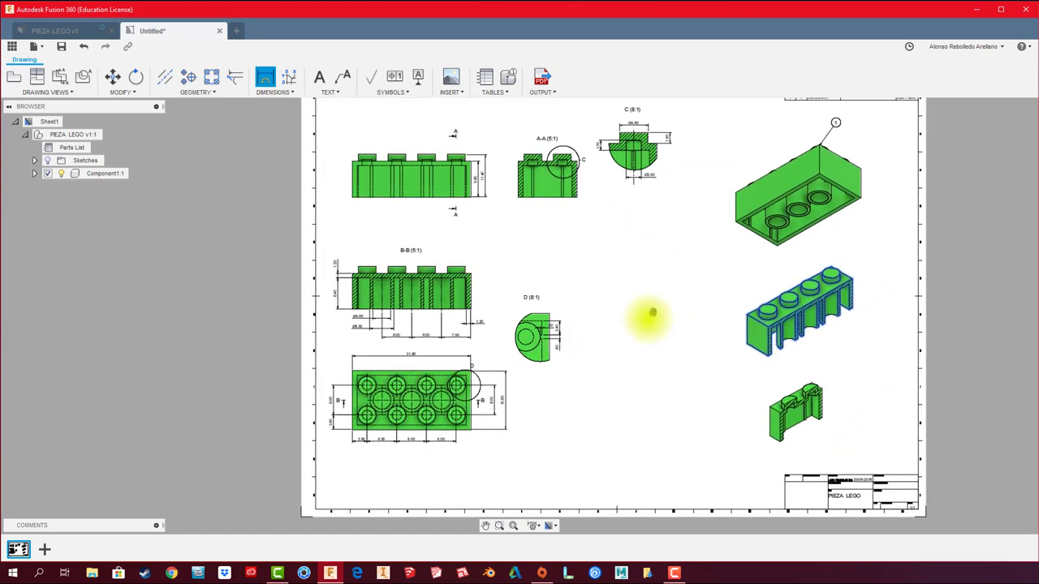